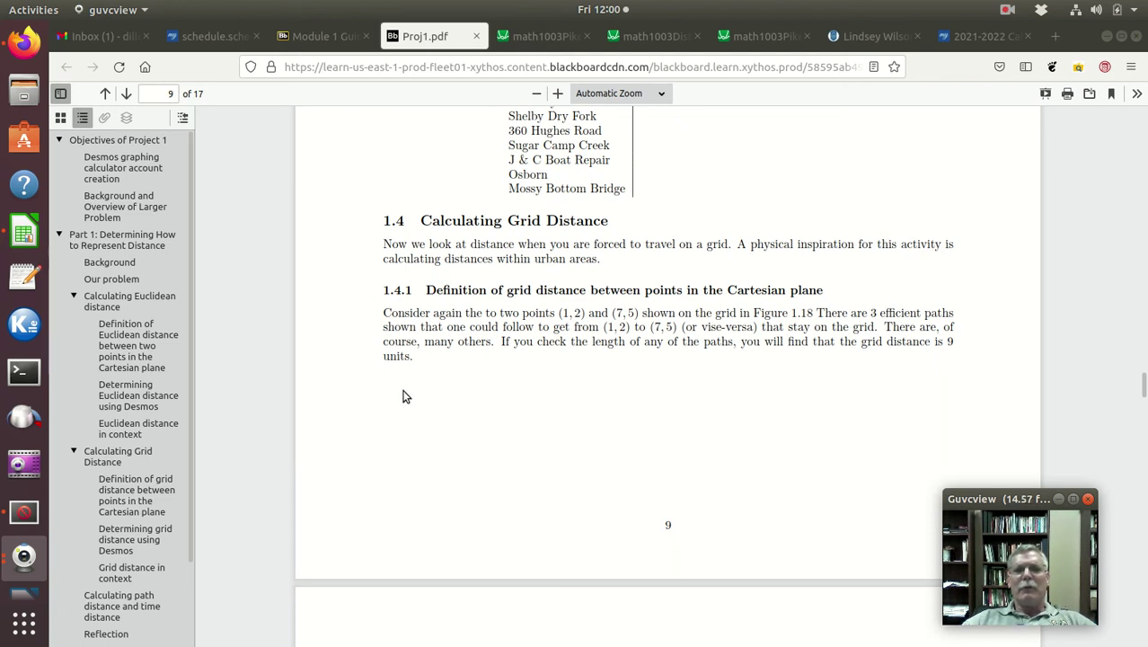
# Scroll Proj1.pdf from section 1.4 on page 9 to Figure 1.18 and the D_G formula on page 10.
pyautogui.scroll(-2, 401, 398)
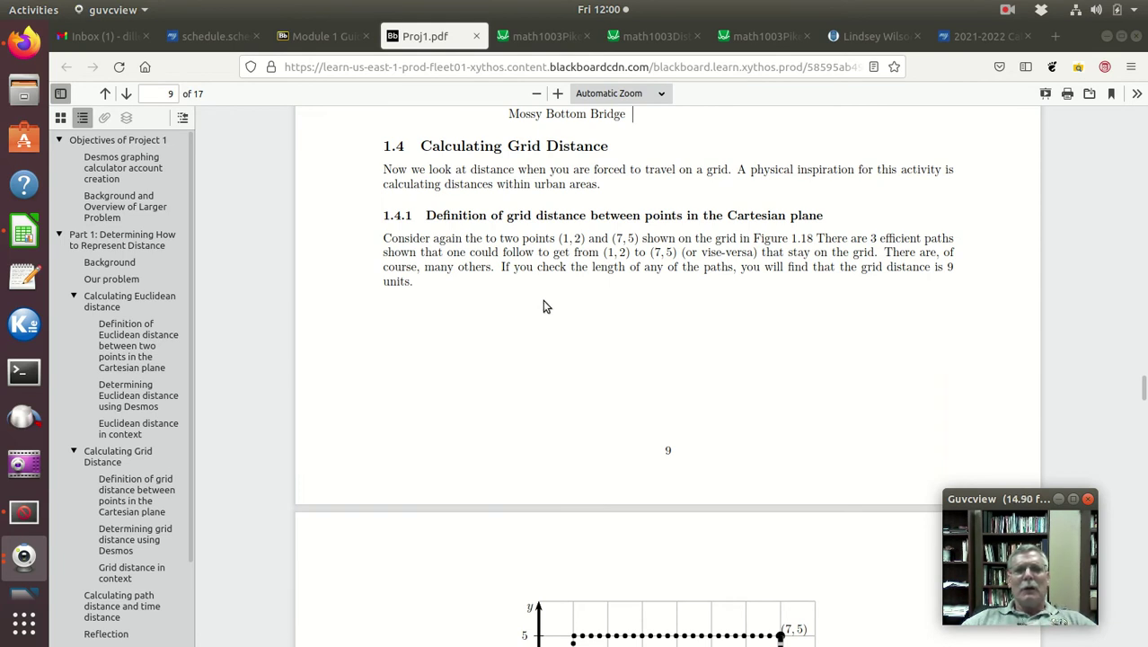
pyautogui.scroll(-2, 539, 287)
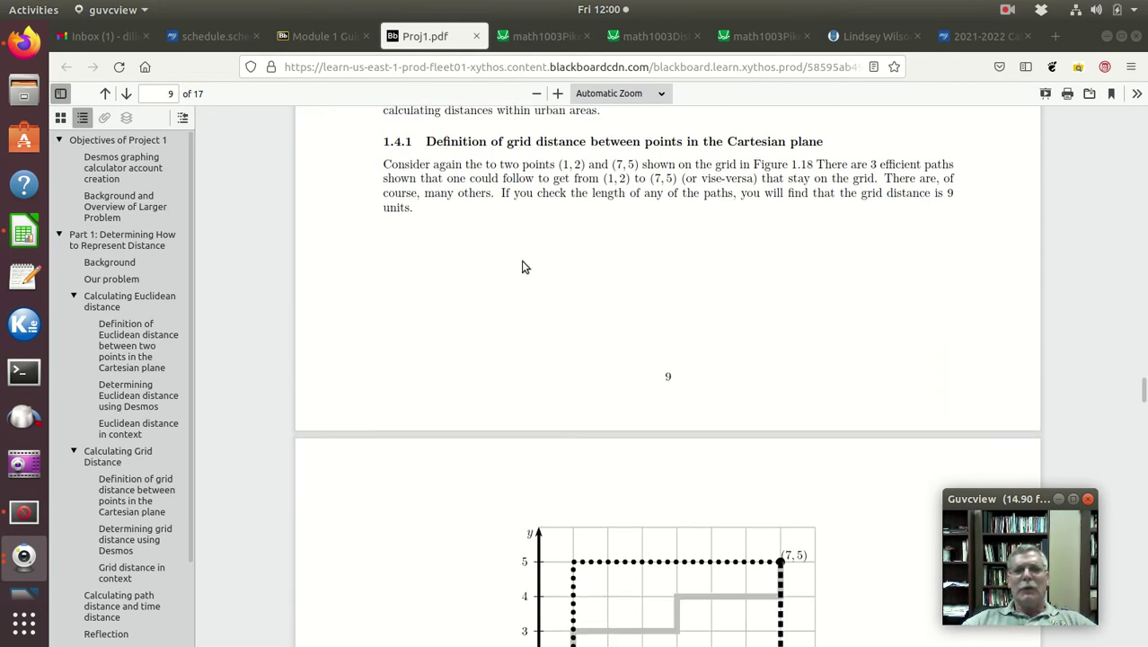
pyautogui.scroll(-8, 420, 315)
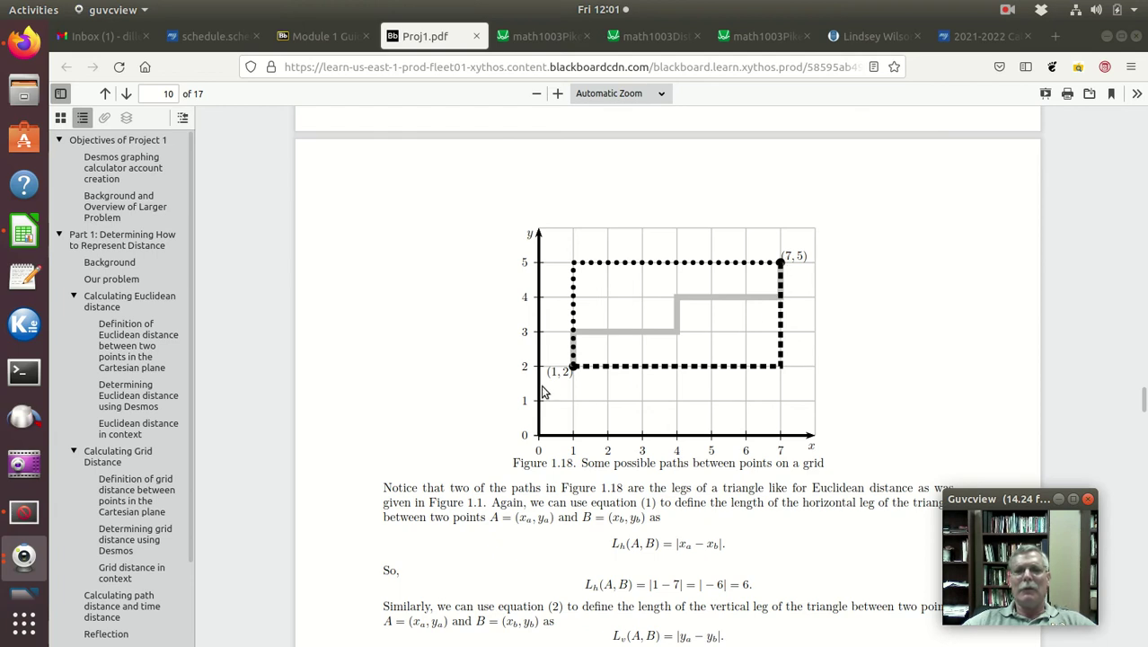
pyautogui.scroll(-2, 476, 344)
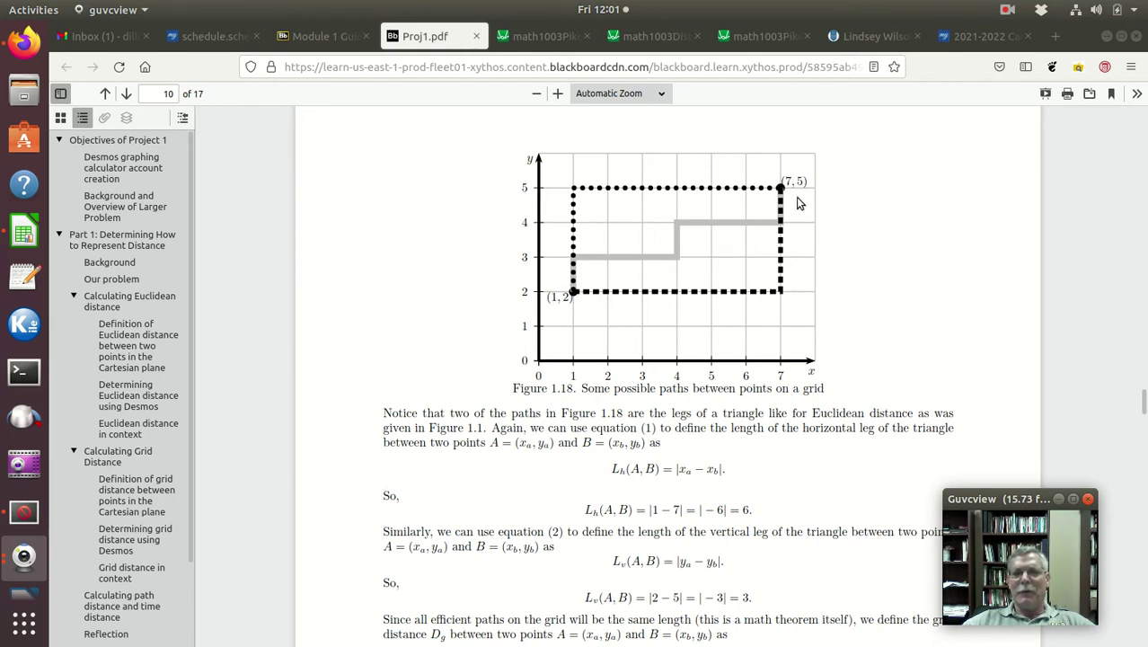
pyautogui.scroll(-3, 744, 418)
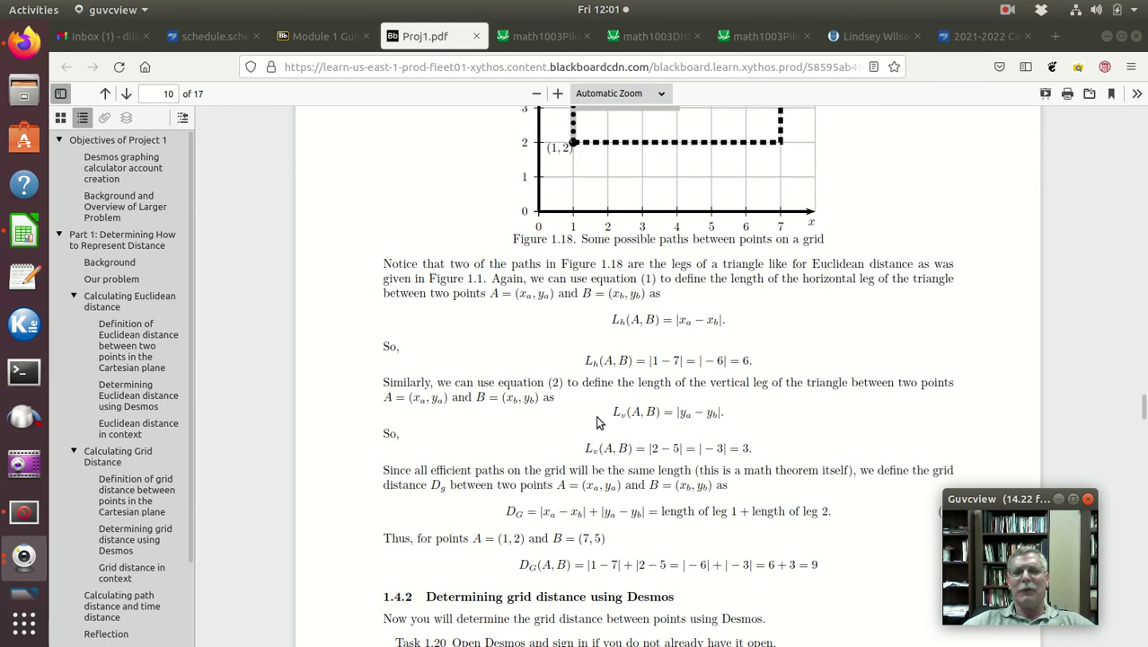
pyautogui.scroll(-2, 705, 416)
pyautogui.scroll(-4, 680, 368)
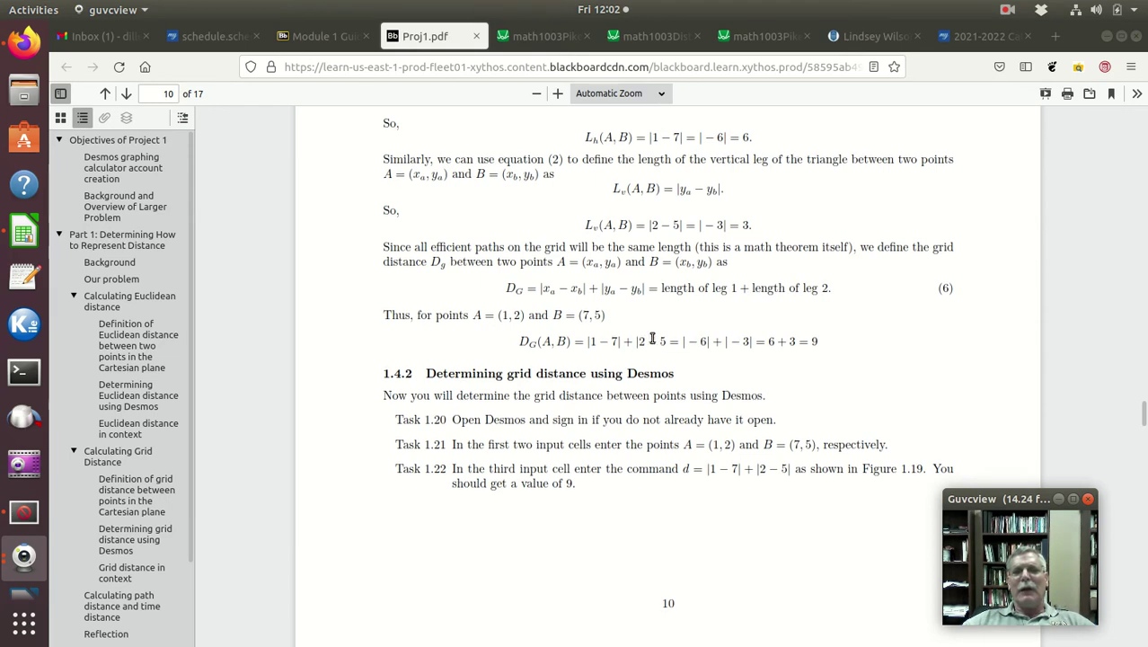
pyautogui.scroll(5, 629, 342)
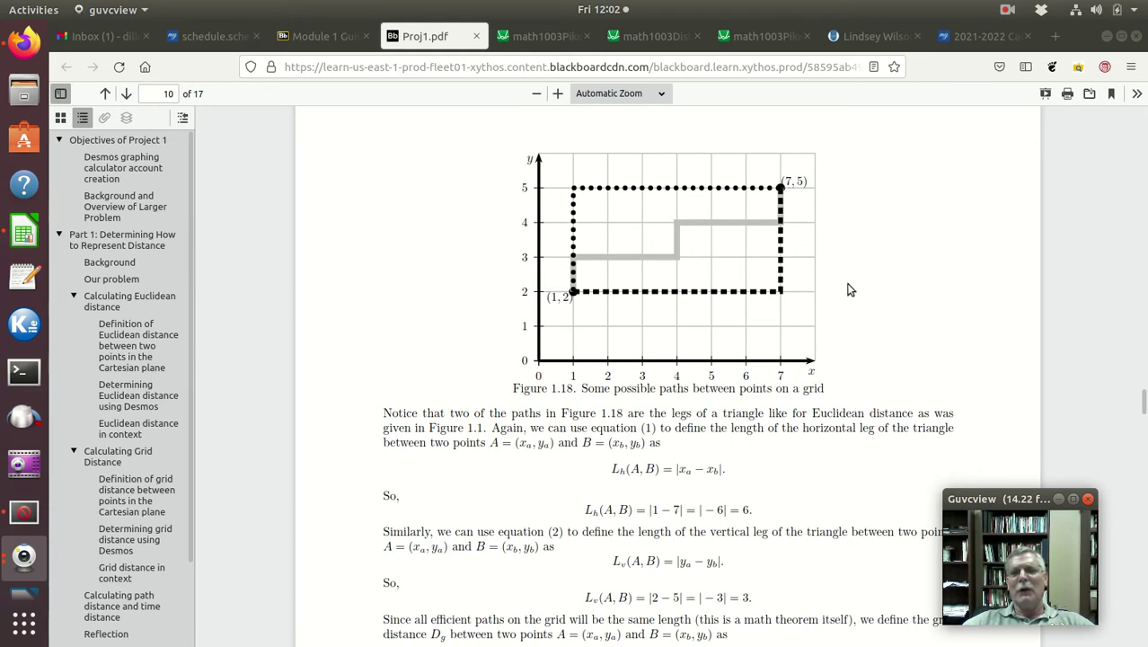
# Scroll down page 10 to Tasks 1.20–1.22 and the top of Figure 1.19's Desmos screenshot.
pyautogui.scroll(-2, 596, 453)
pyautogui.scroll(-2, 596, 454)
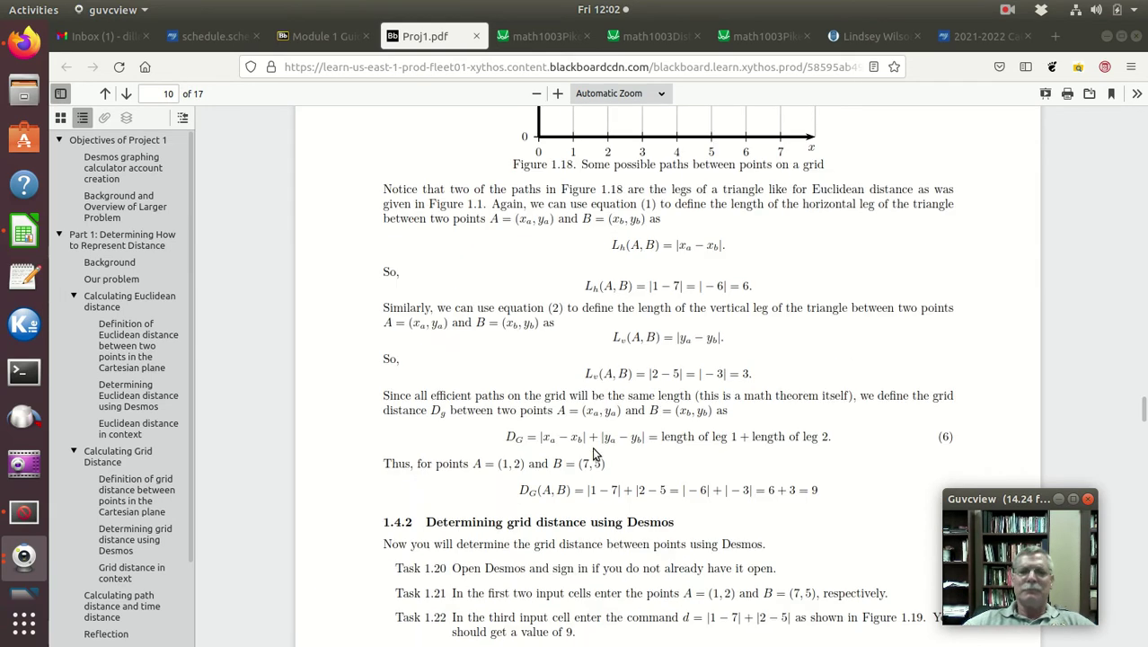
pyautogui.scroll(-2, 535, 493)
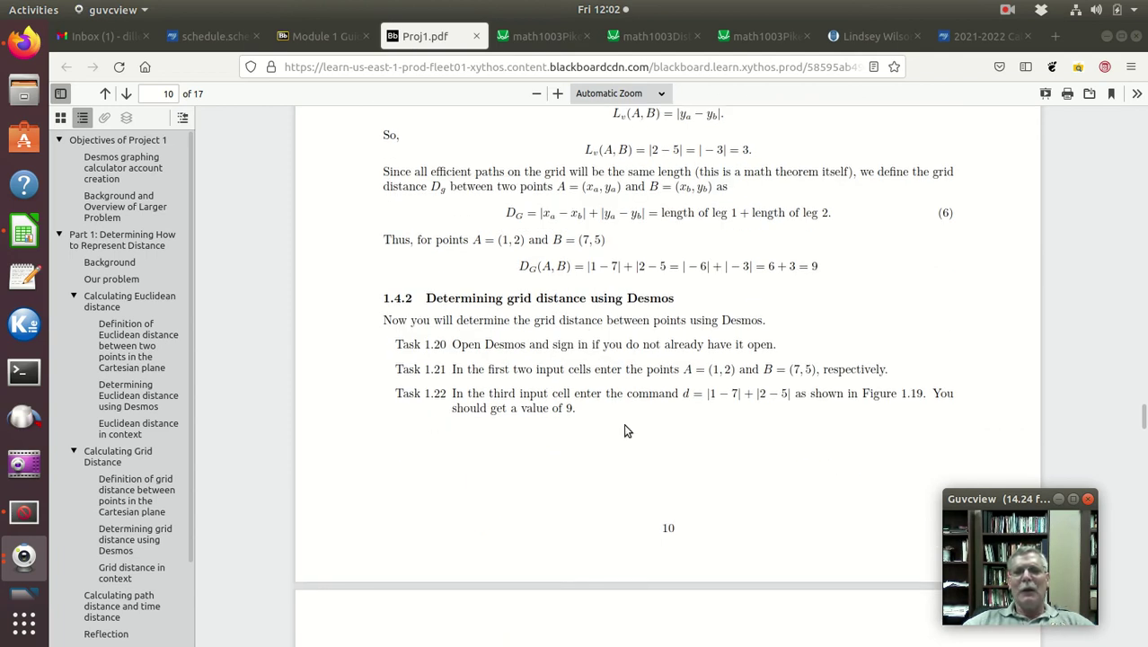
pyautogui.scroll(-1, 624, 432)
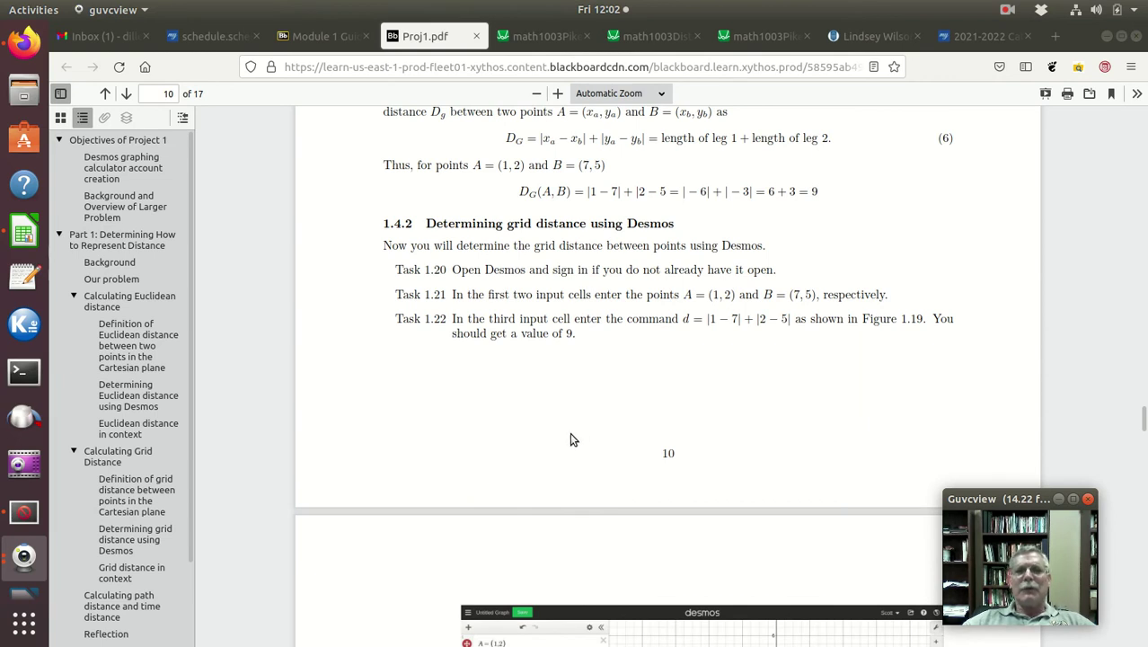
pyautogui.scroll(-1, 565, 441)
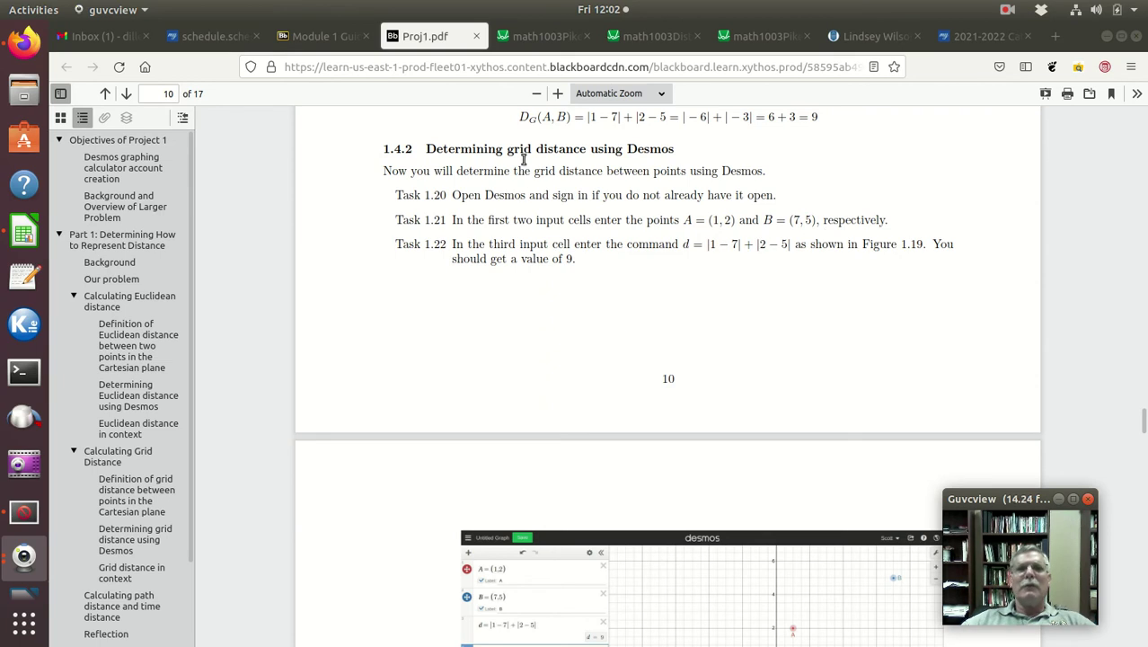
# Reopen the saved 'math1003Distance' Desmos graph with points A(−3,6) and B(4,−8).
pyautogui.click(536, 42)
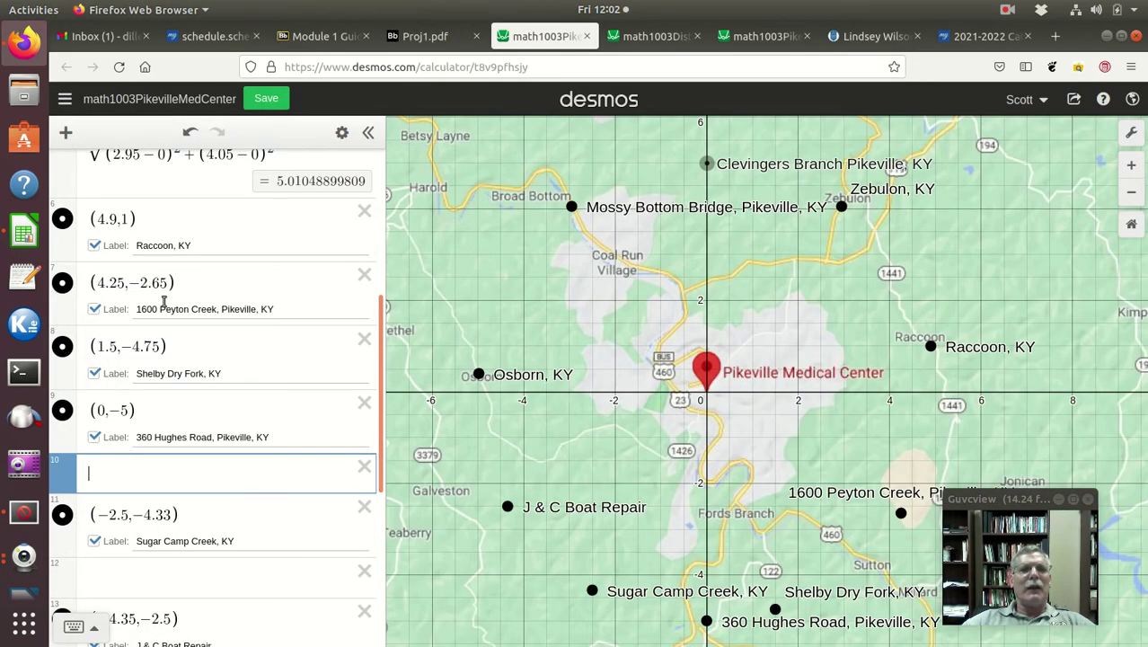
pyautogui.click(649, 39)
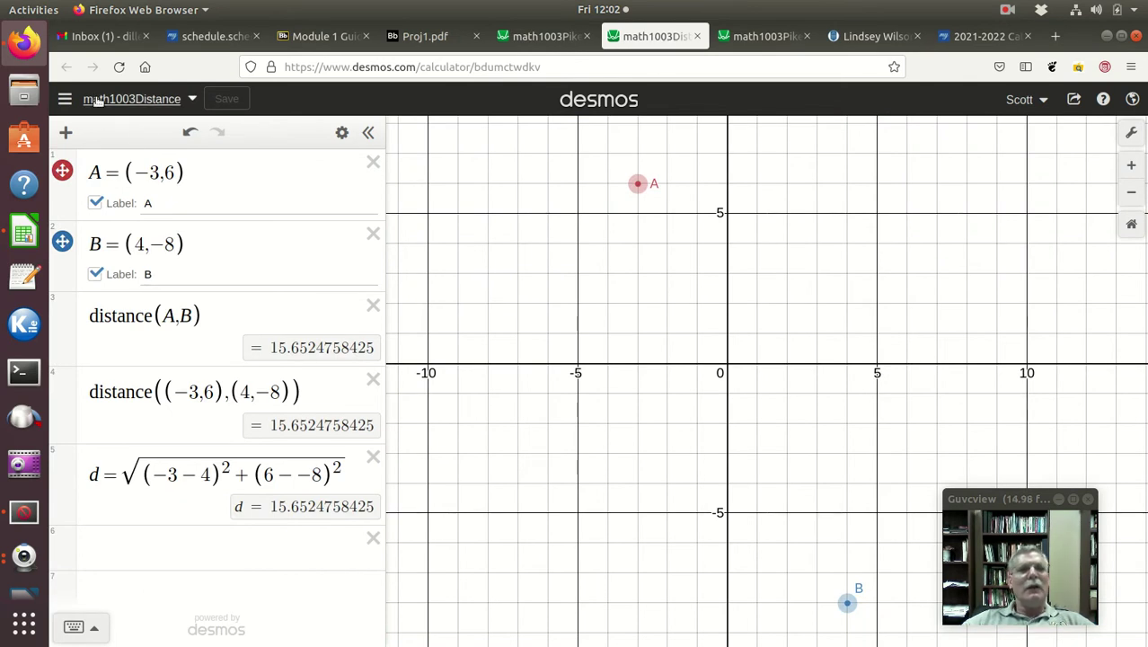
pyautogui.click(65, 100)
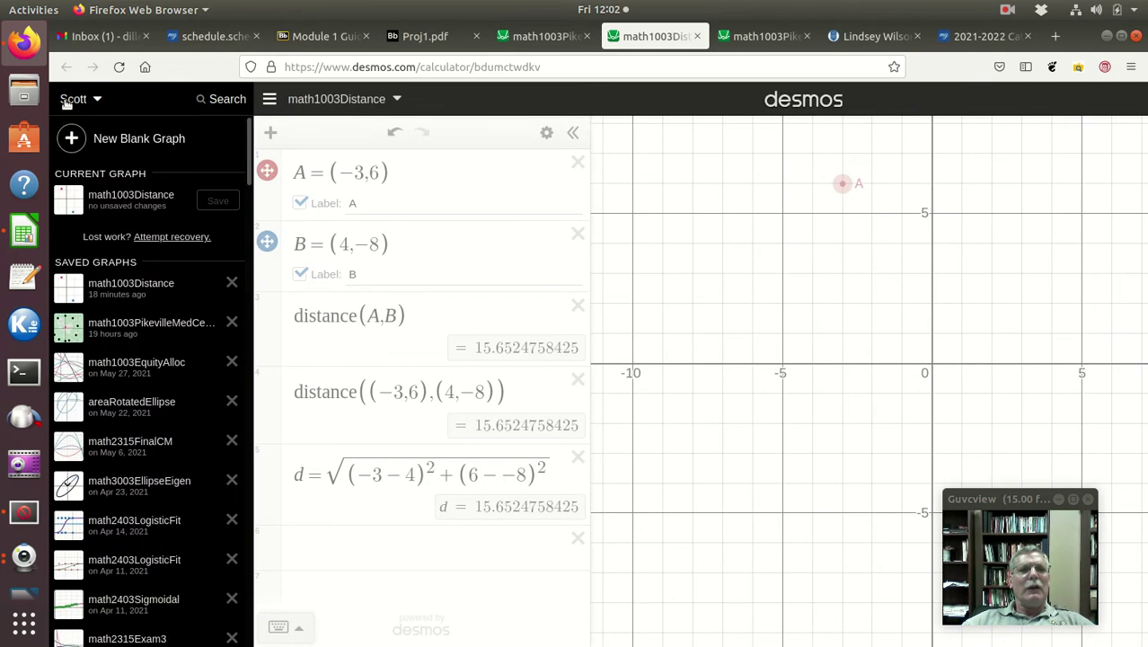
pyautogui.click(130, 284)
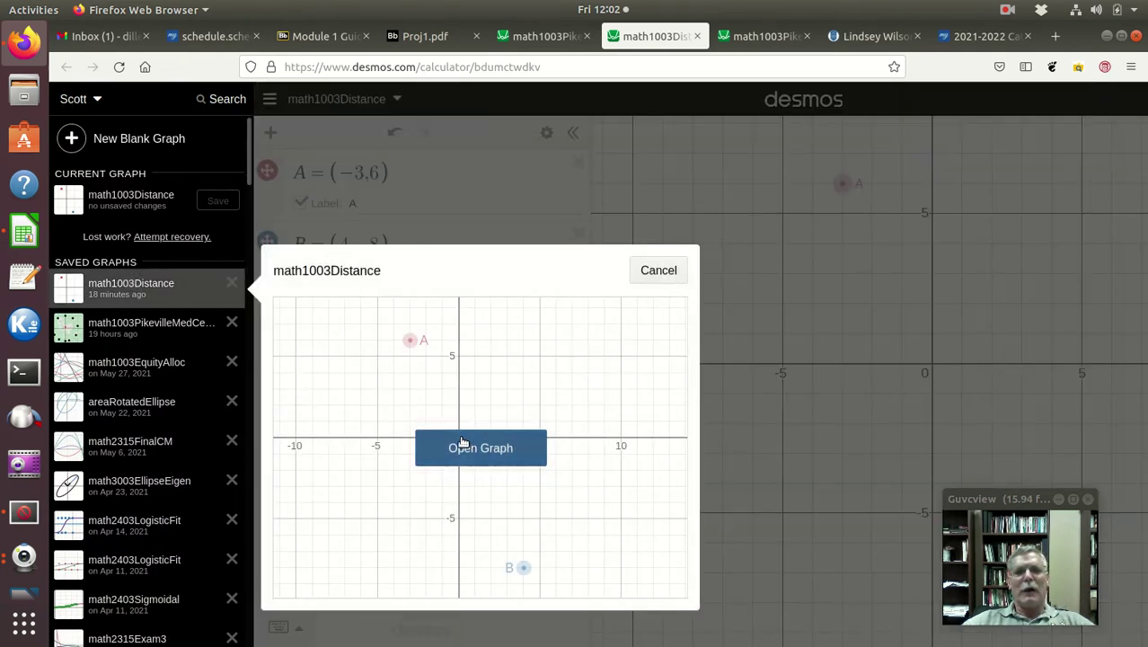
pyautogui.click(463, 442)
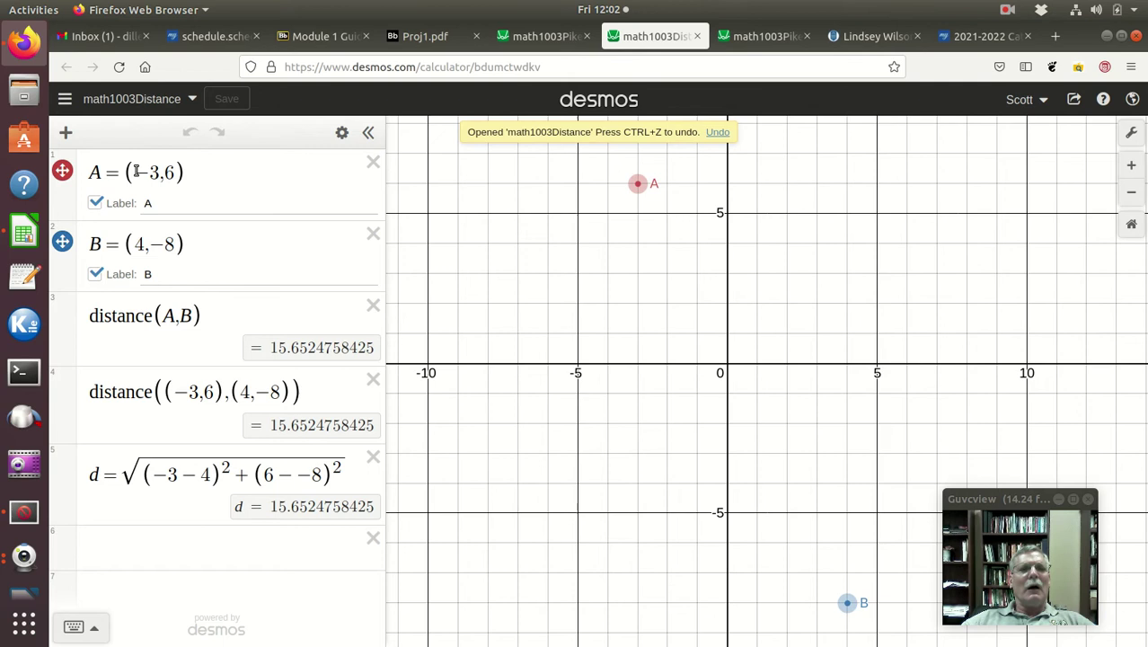
# Retype point A as (1,2) and point B as (7,5), checking the PDF tasks in between.
pyautogui.moveTo(135, 170); pyautogui.dragTo(178, 170)
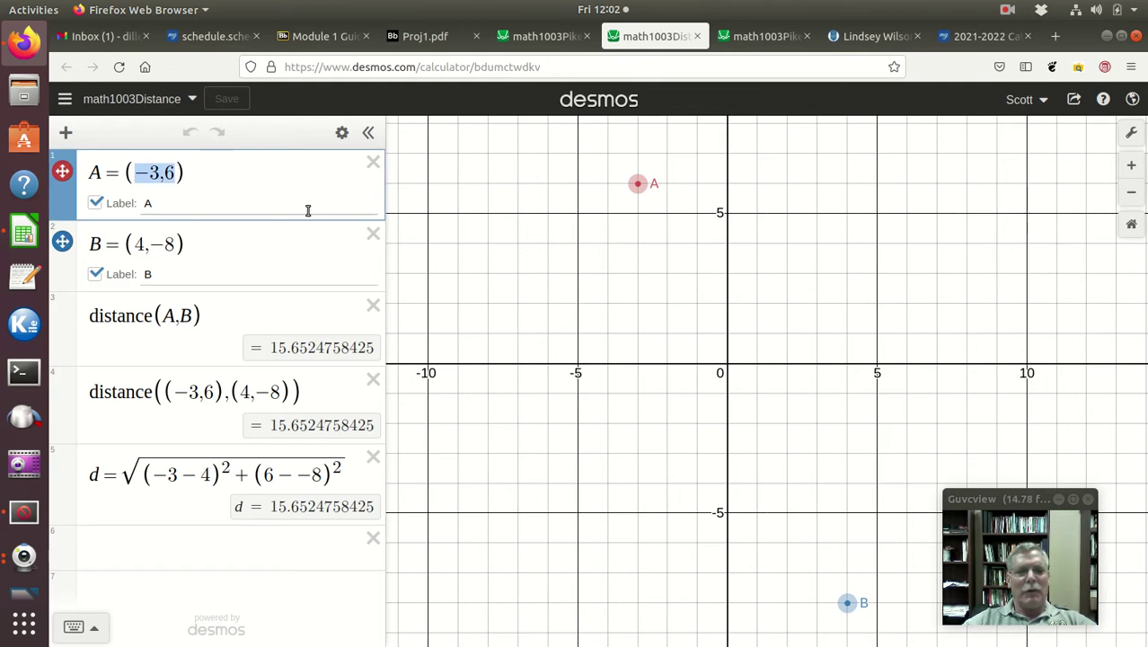
pyautogui.write('1,2')
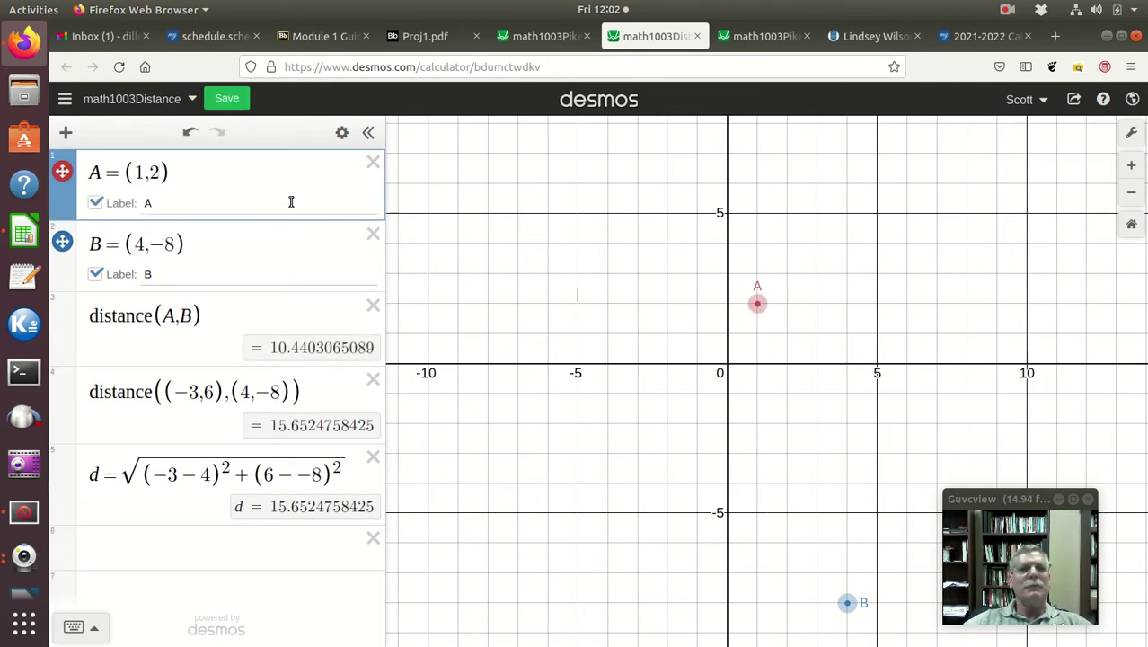
pyautogui.moveTo(136, 246); pyautogui.dragTo(176, 249)
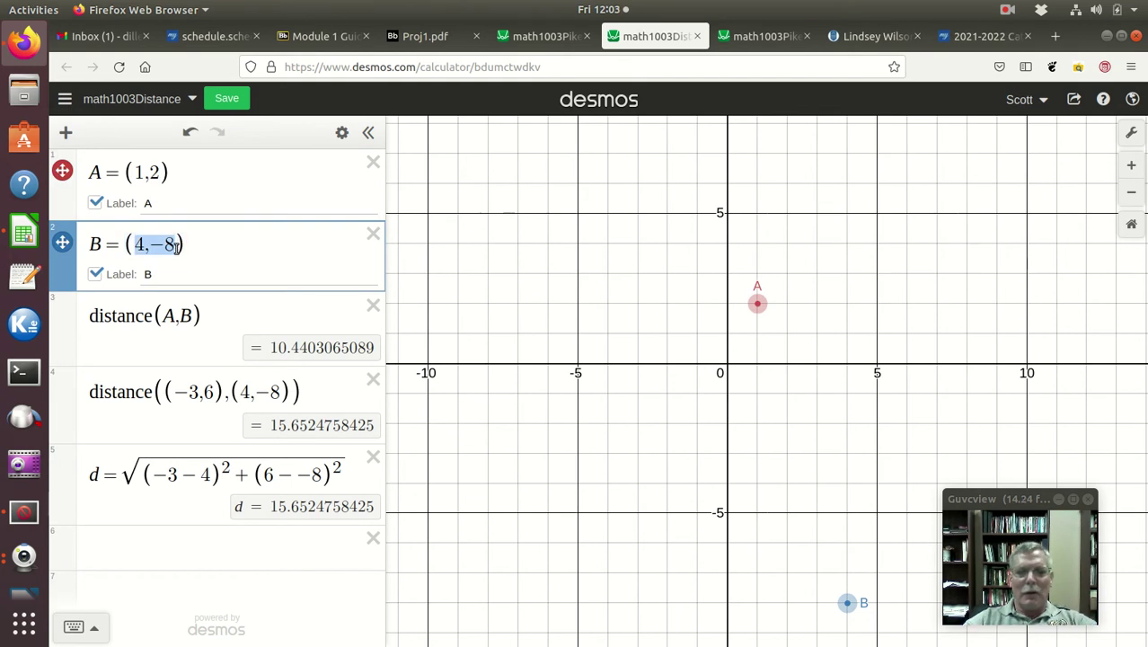
pyautogui.write('7,5')
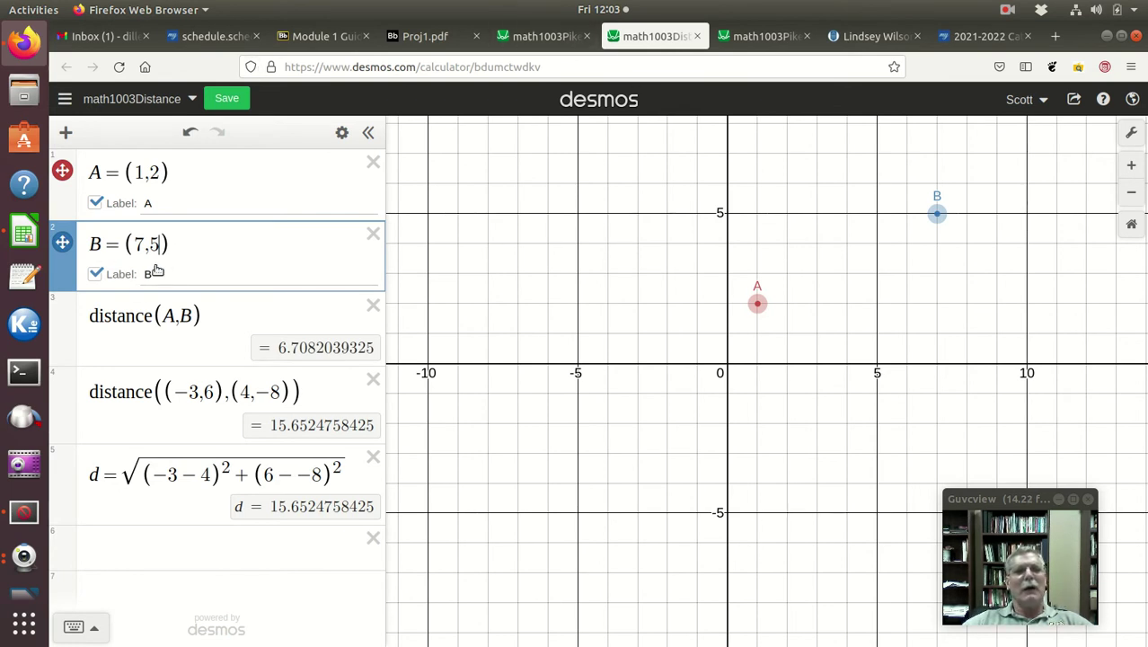
pyautogui.click(440, 36)
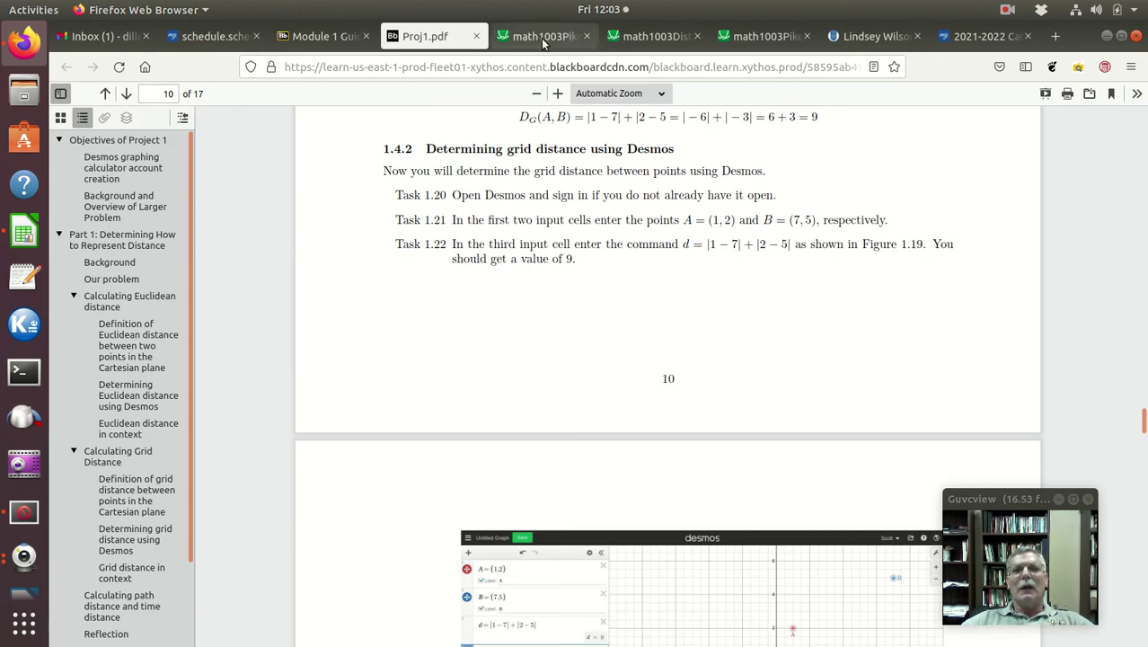
pyautogui.click(645, 37)
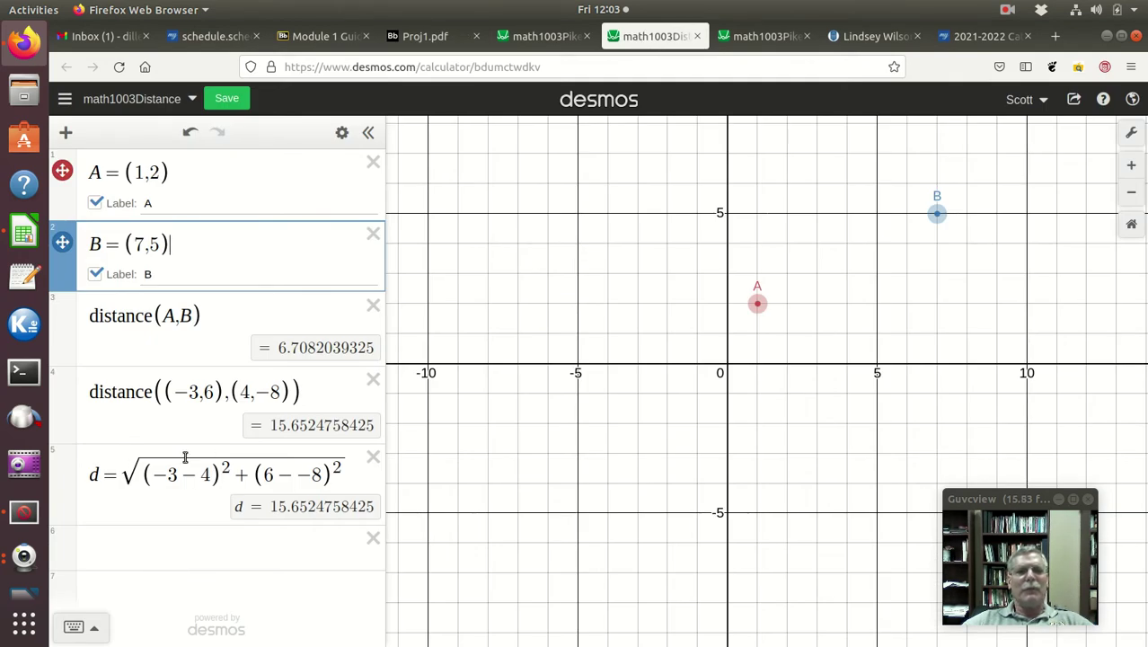
# Delete both distance rows and the square-root d formula, leaving an empty line below B.
pyautogui.click(372, 305)
pyautogui.click(372, 305)
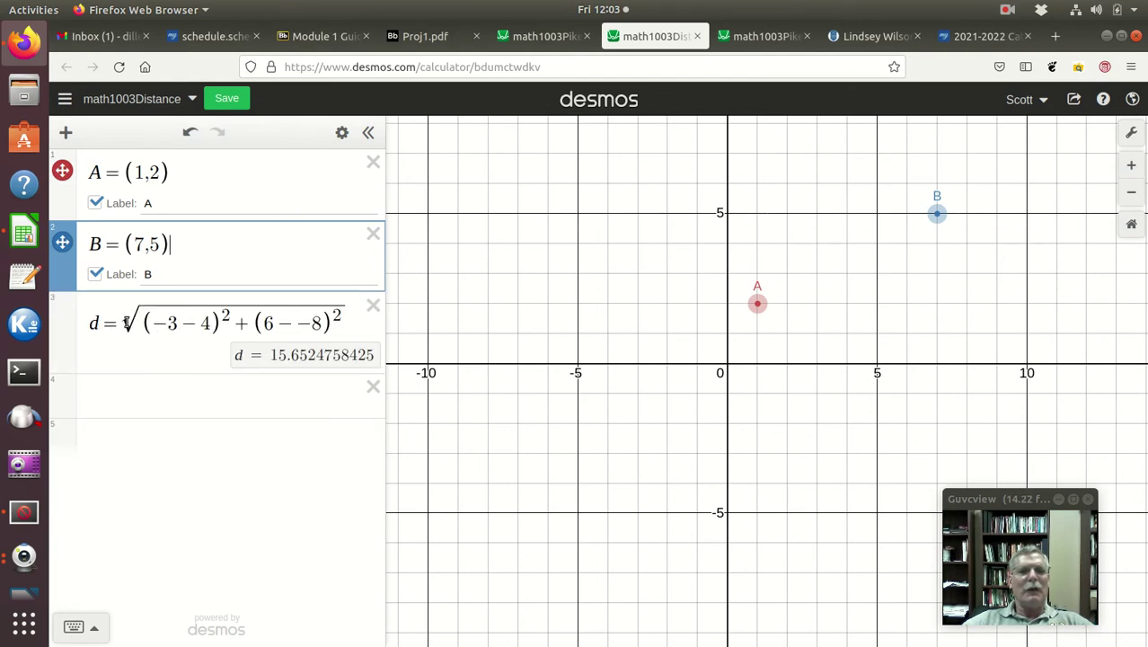
pyautogui.click(125, 322)
pyautogui.doubleClick(126, 323)
pyautogui.click(129, 326)
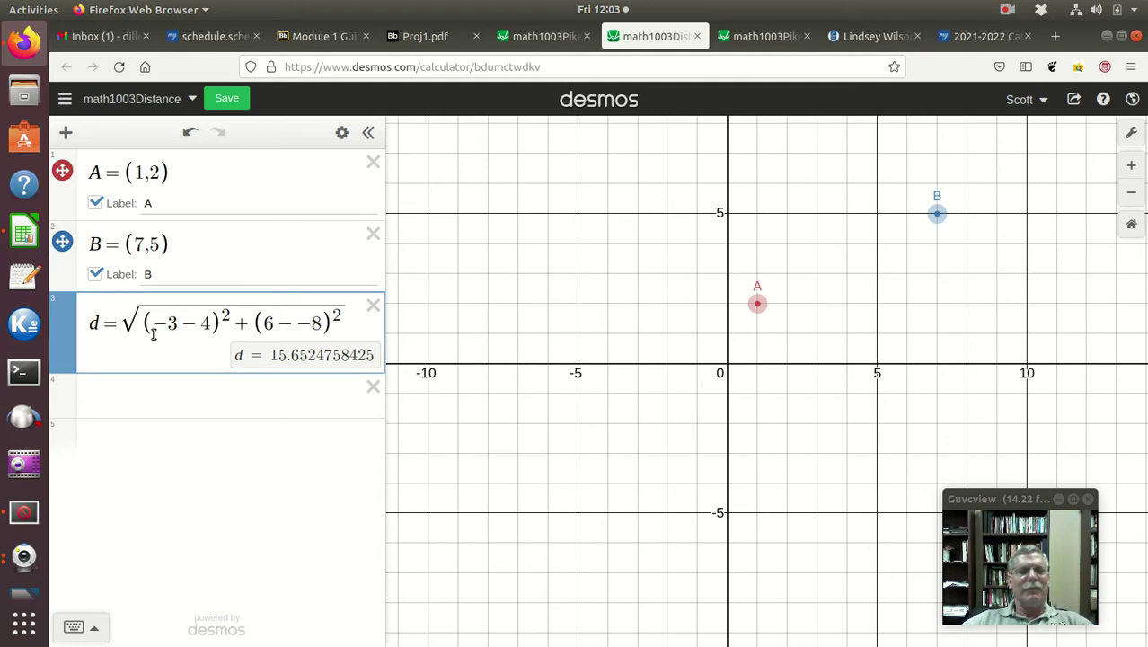
pyautogui.moveTo(119, 316); pyautogui.dragTo(257, 322)
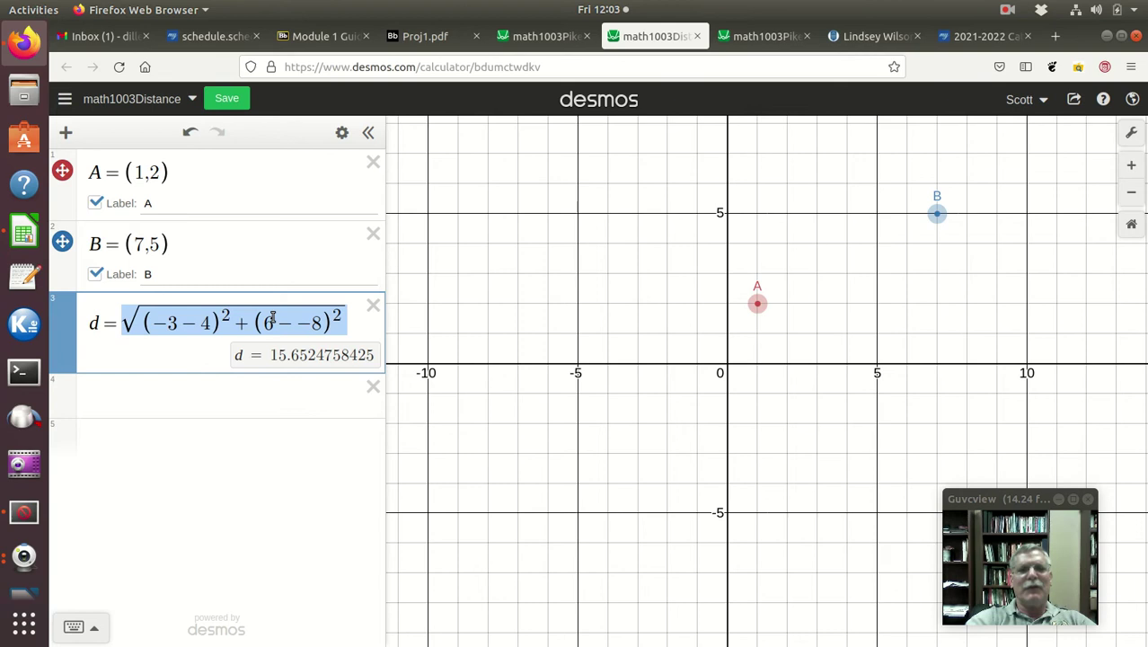
pyautogui.click(373, 305)
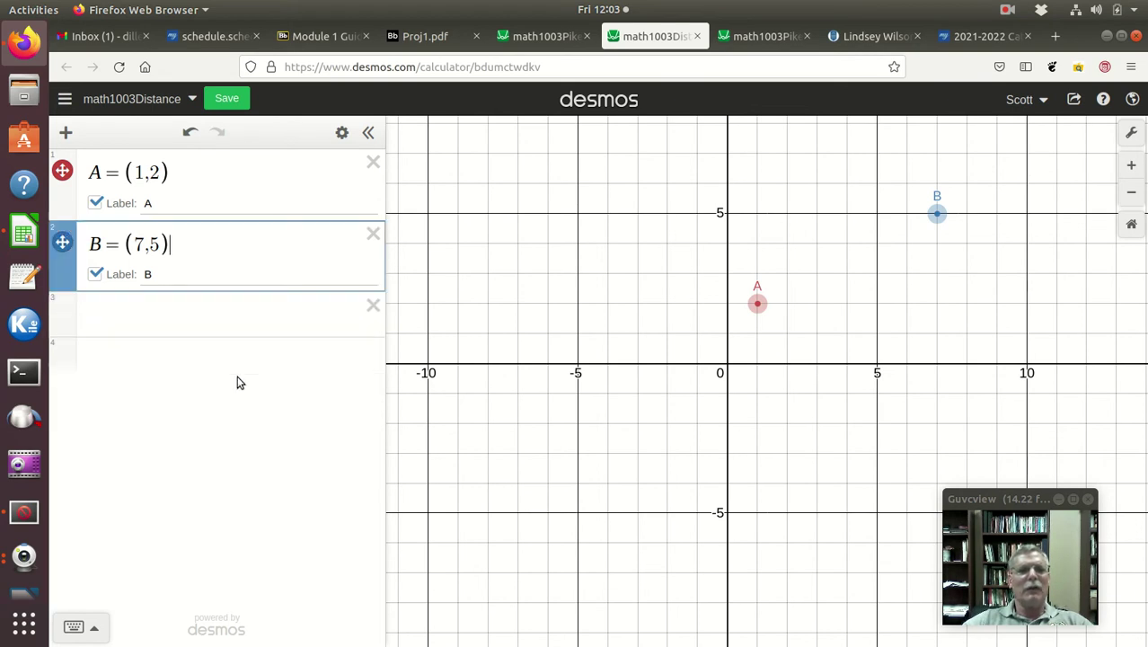
pyautogui.click(126, 314)
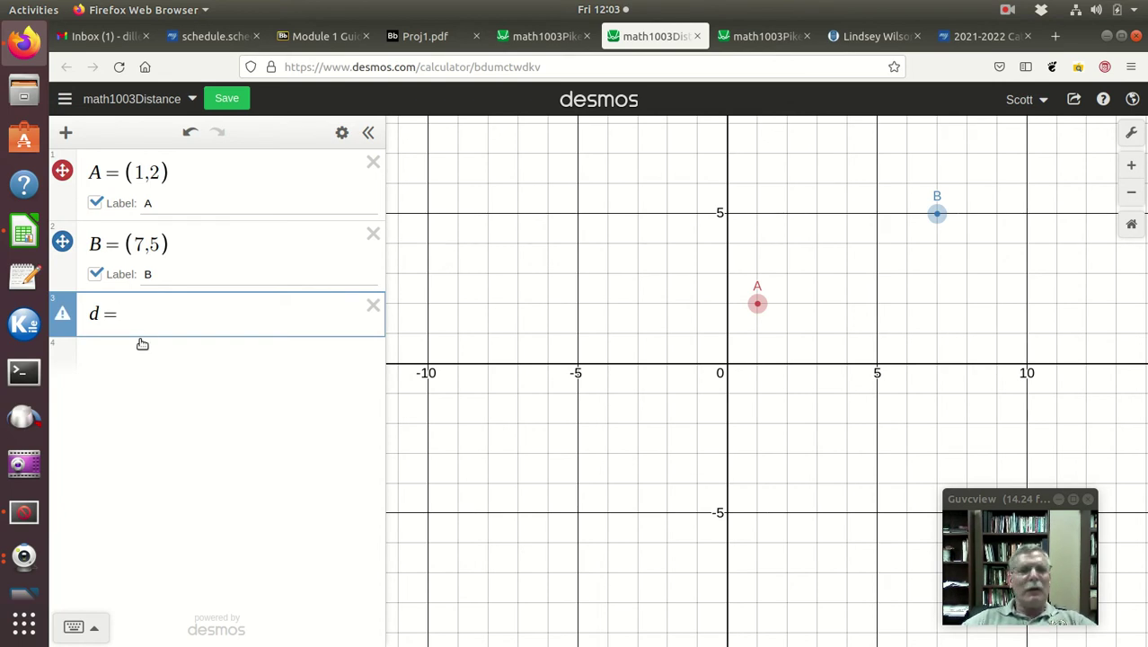
# Enter d = |1 − 7| + |2 − 5| using the keypad's absolute-value key.
pyautogui.click(97, 626)
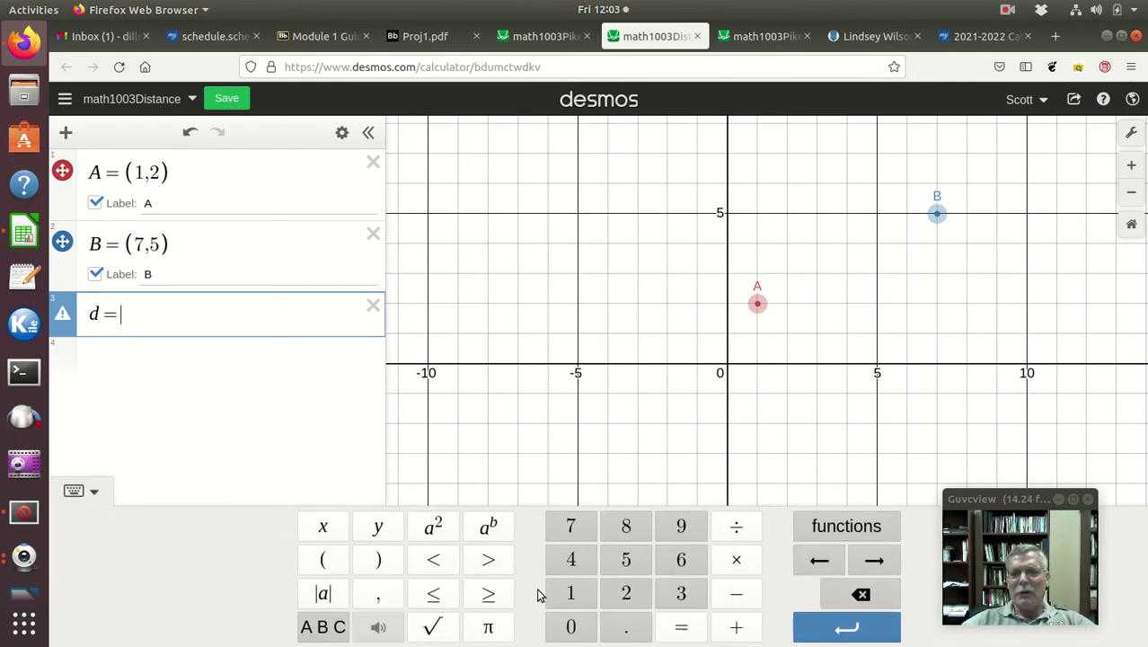
pyautogui.click(326, 597)
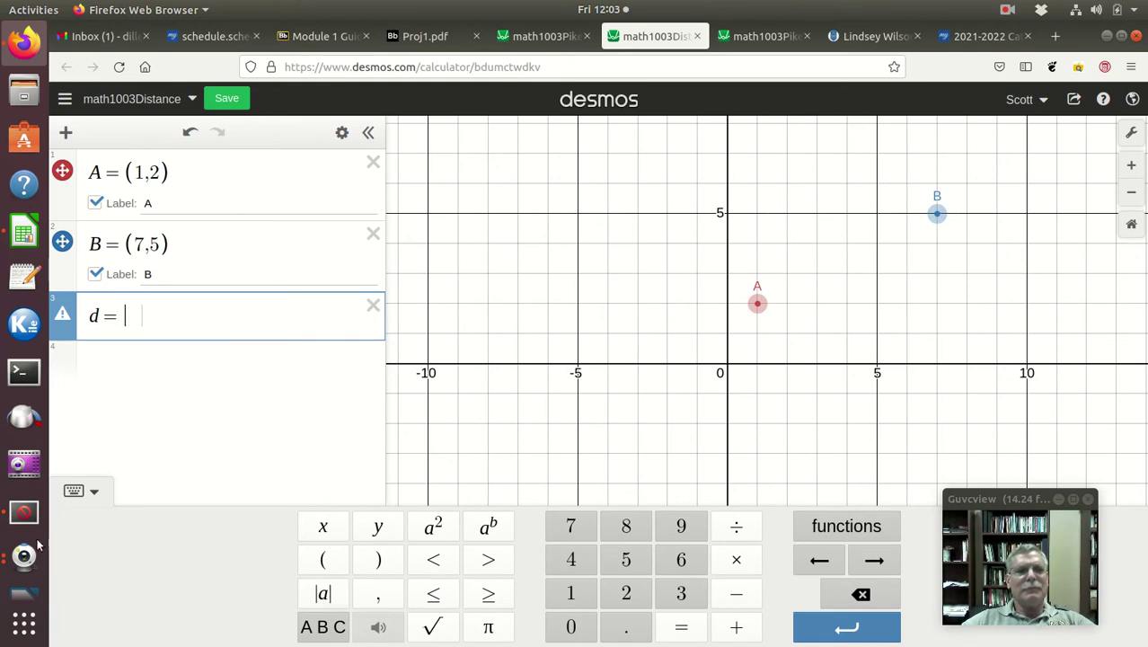
pyautogui.click(95, 493)
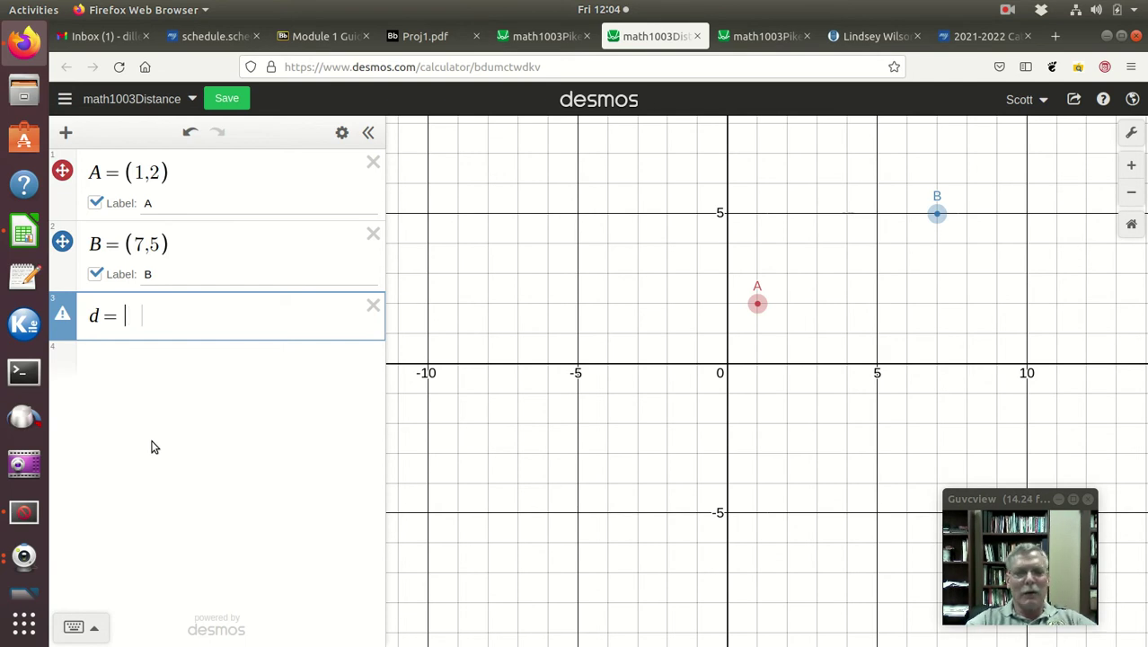
pyautogui.write('1-7')
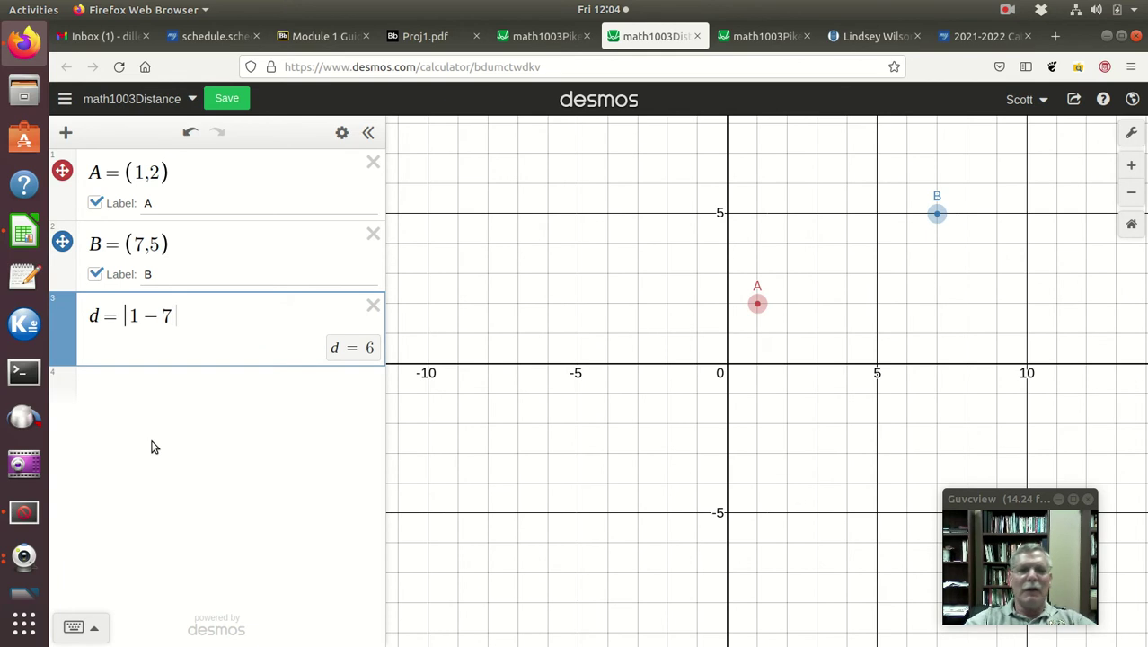
pyautogui.press('Right')
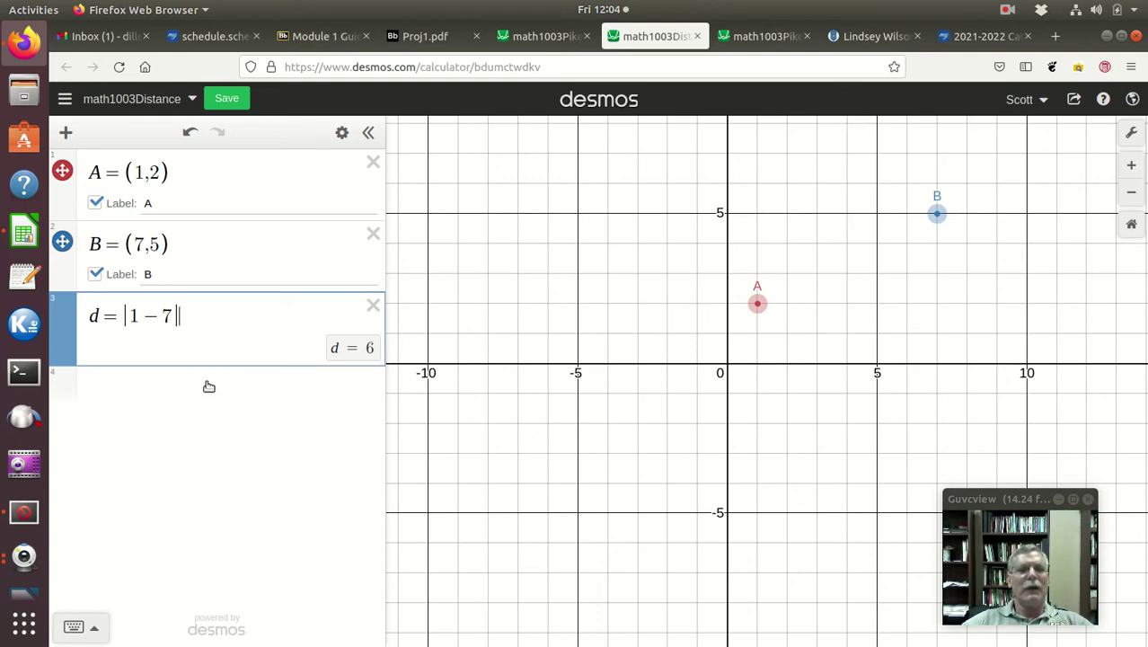
pyautogui.write('+')
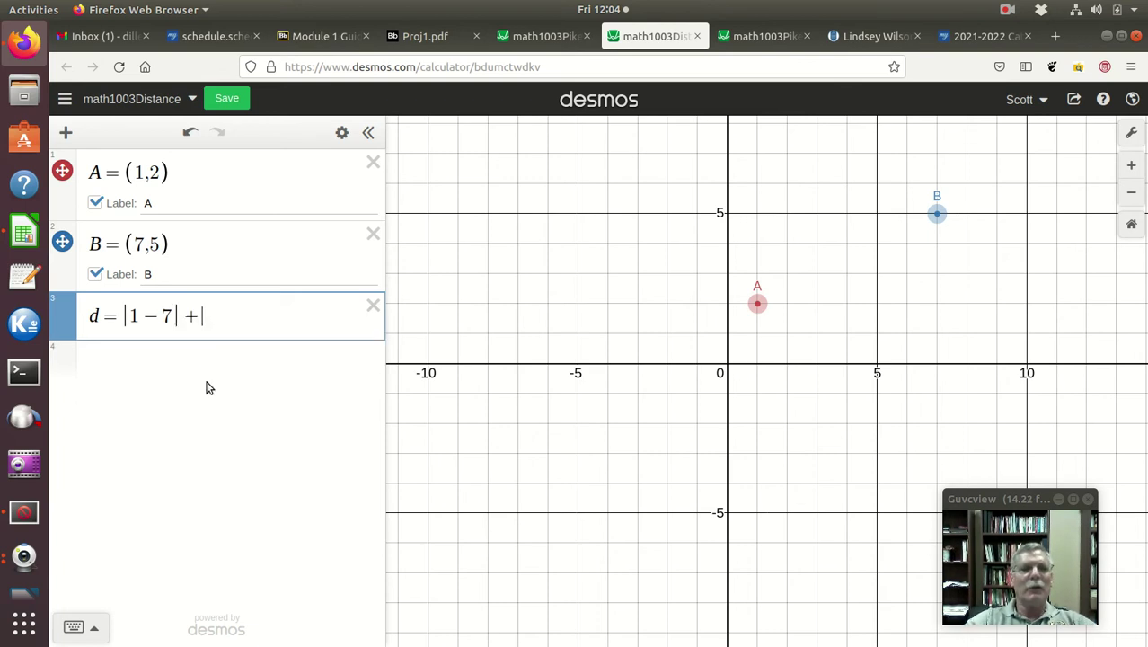
pyautogui.write('||')
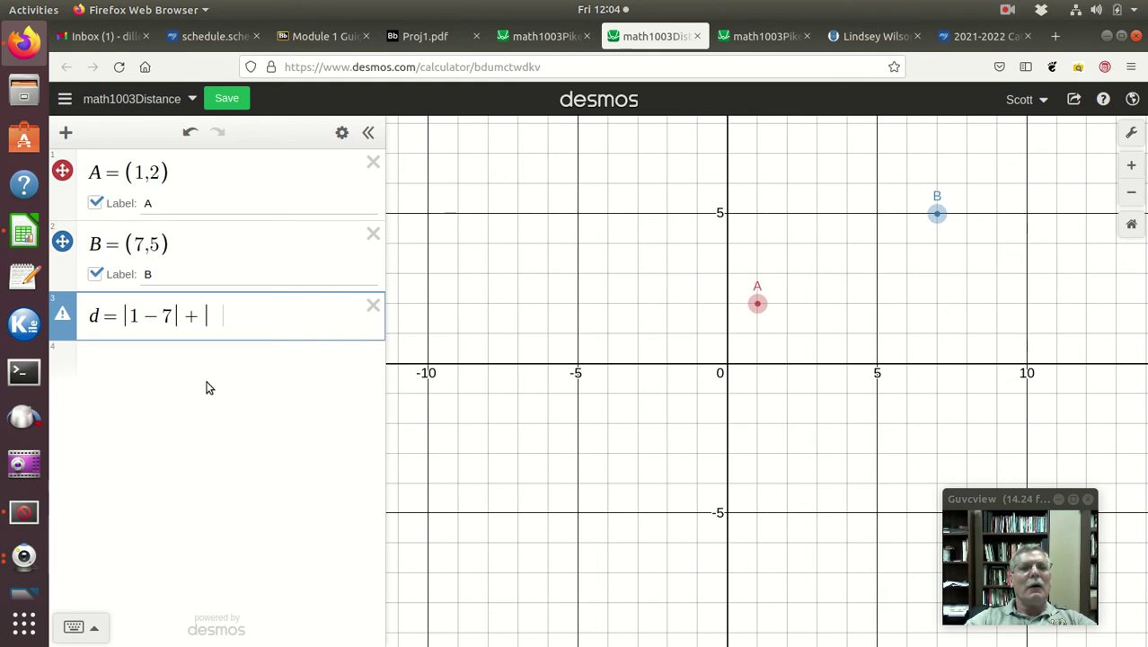
pyautogui.write('2-5')
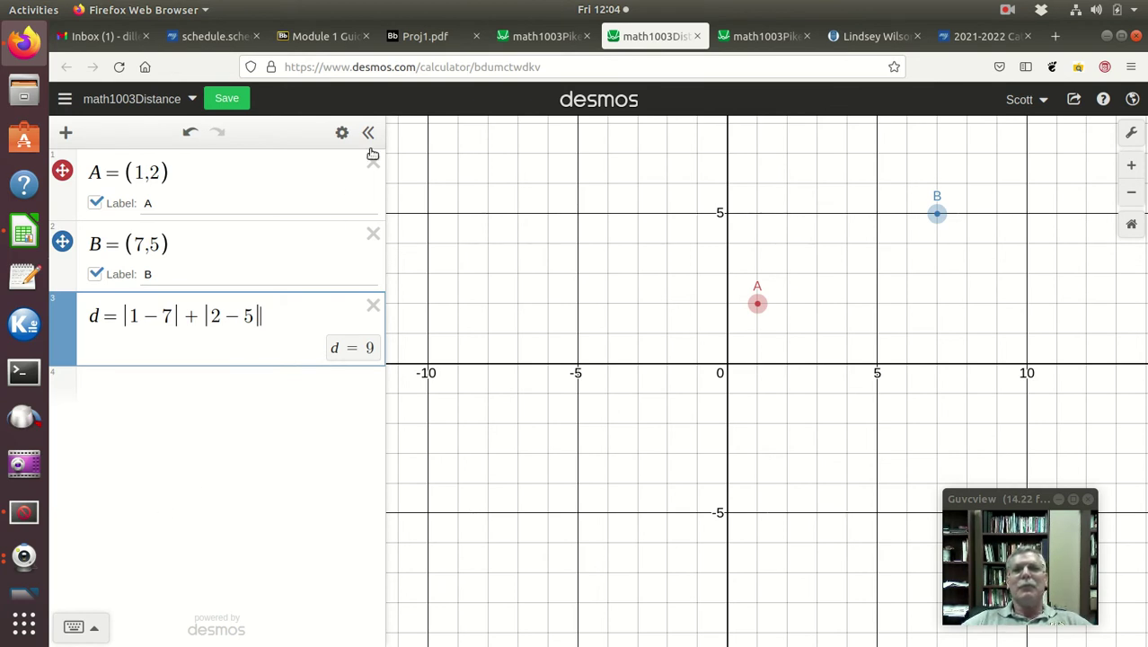
# Read Tasks 1.23–1.25 on page 11 of Proj1.pdf, then return to the Desmos graph showing d = 9.
pyautogui.click(430, 40)
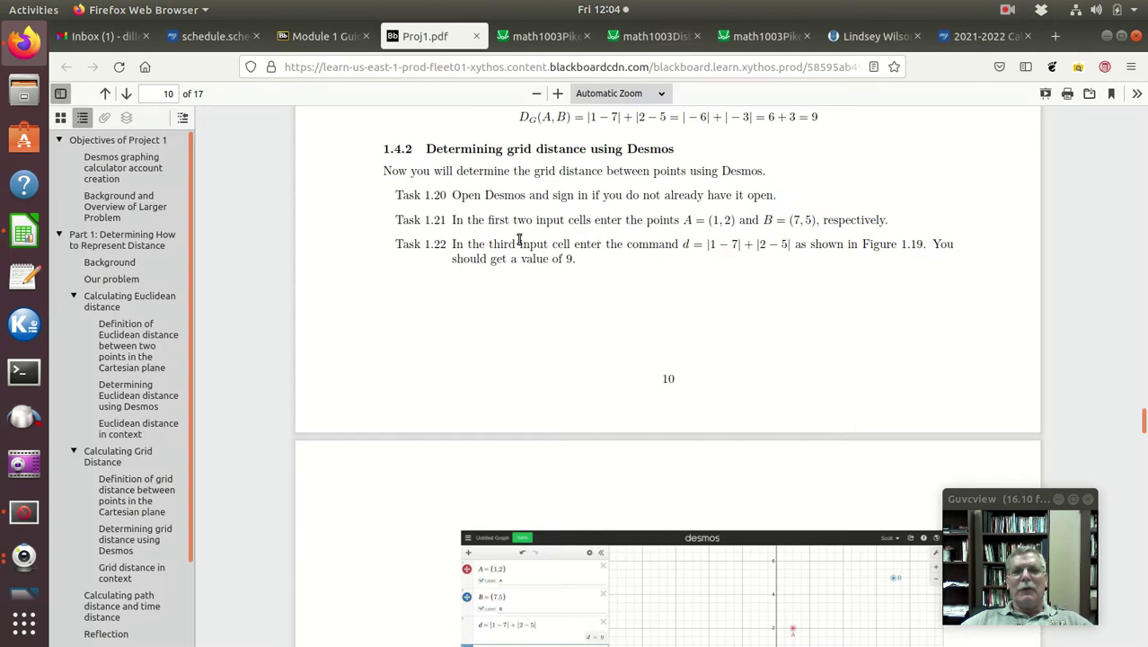
pyautogui.scroll(-5, 531, 349)
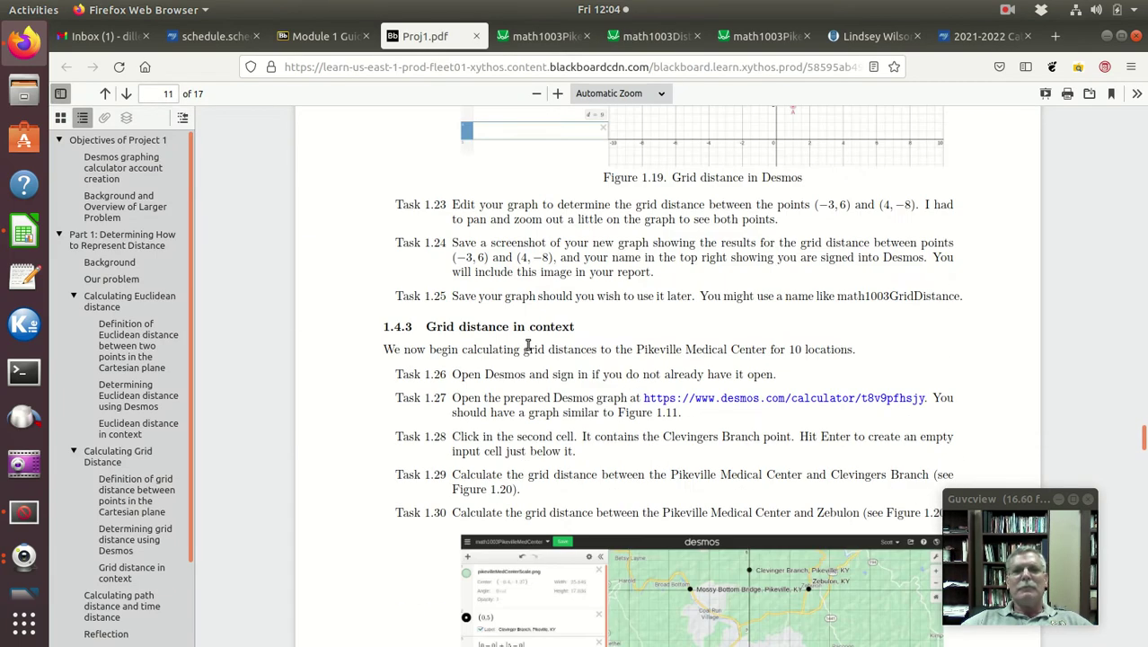
pyautogui.scroll(3, 517, 243)
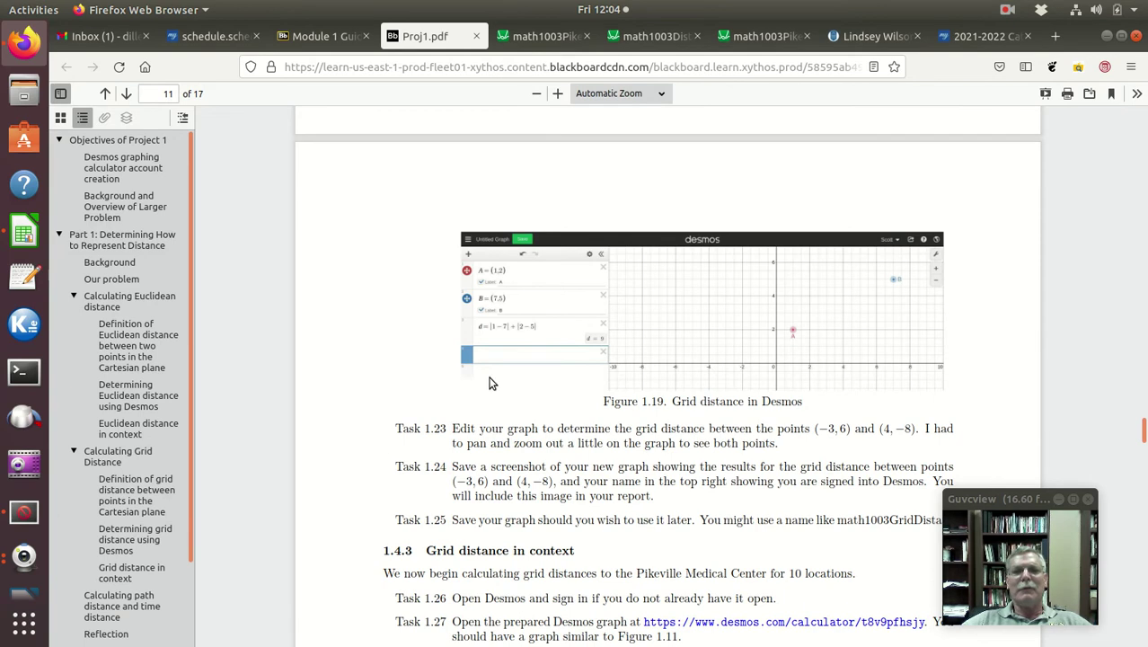
pyautogui.scroll(-1, 491, 383)
pyautogui.scroll(-3, 491, 384)
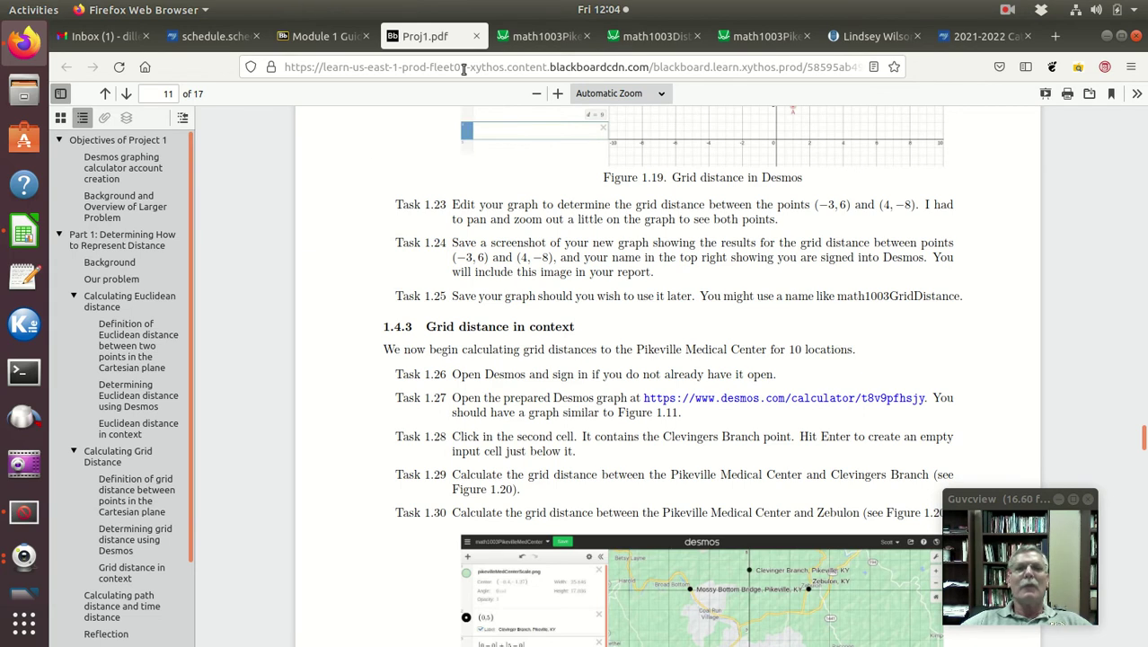
pyautogui.click(648, 37)
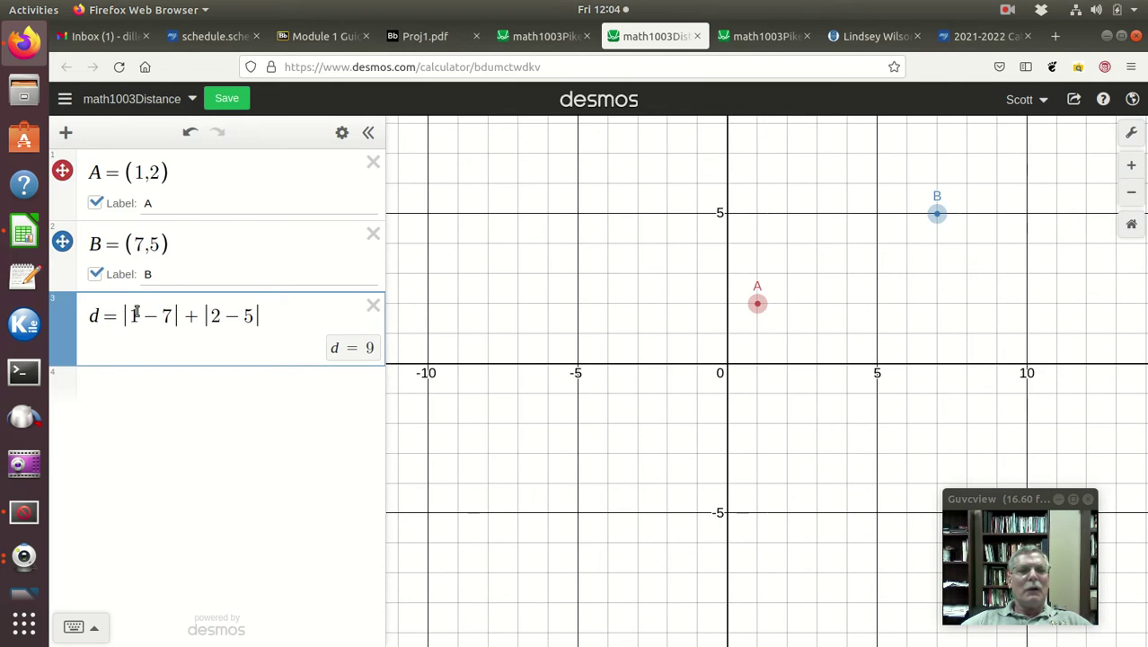
# Move point A to (−3, 6) and point B to (4, −8).
pyautogui.doubleClick(139, 172)
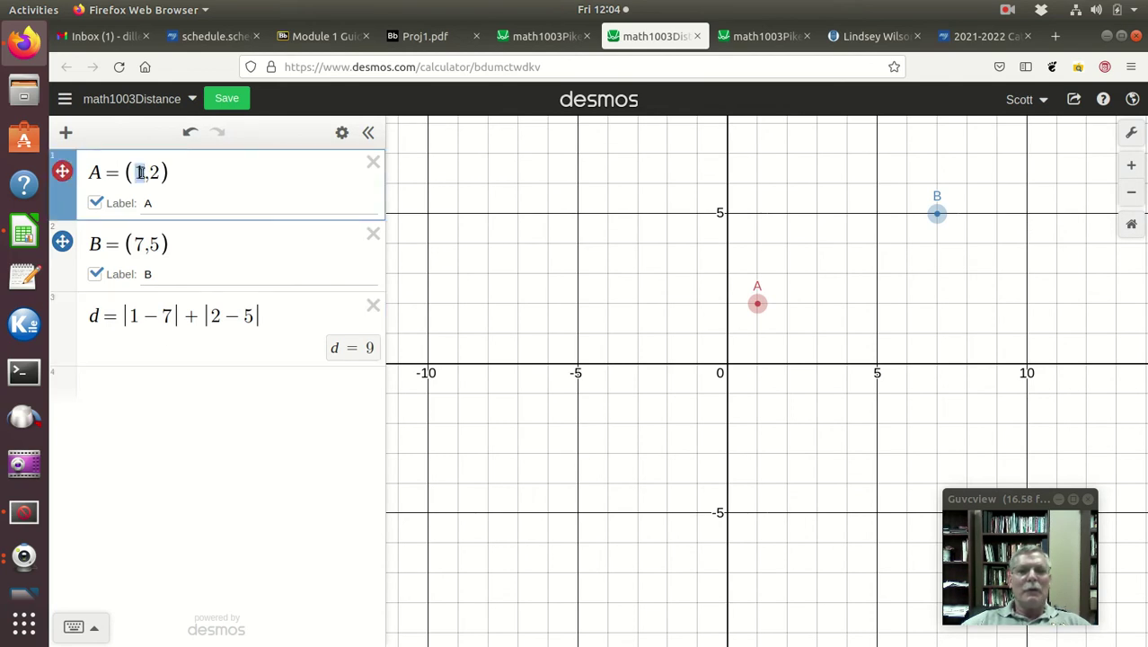
pyautogui.write('-3')
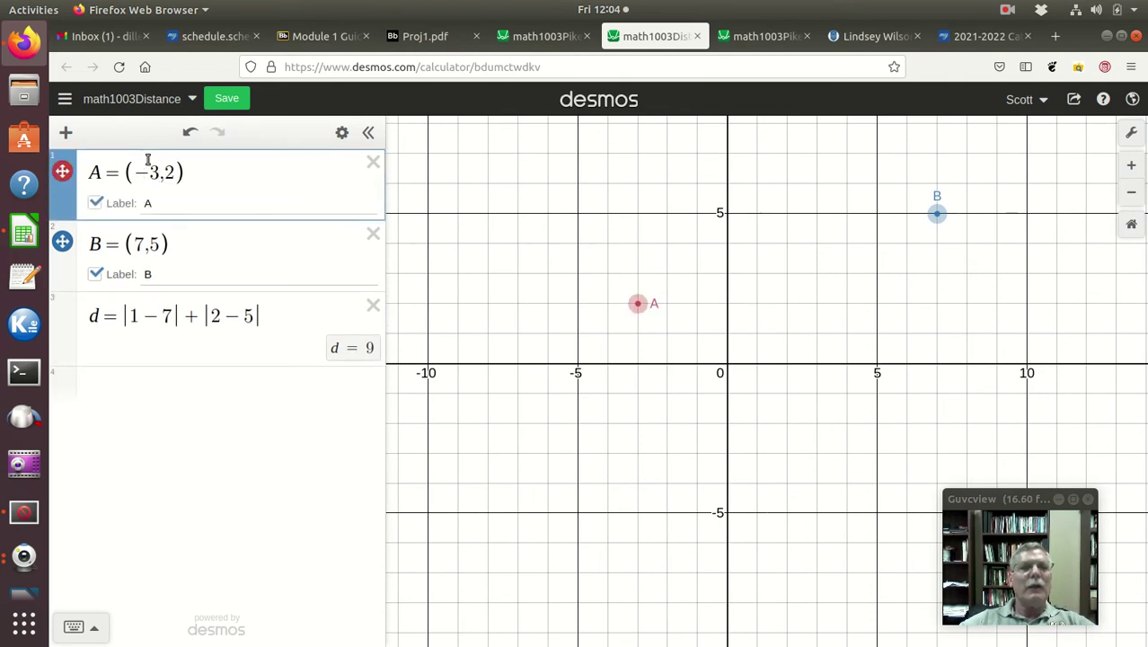
pyautogui.doubleClick(169, 173)
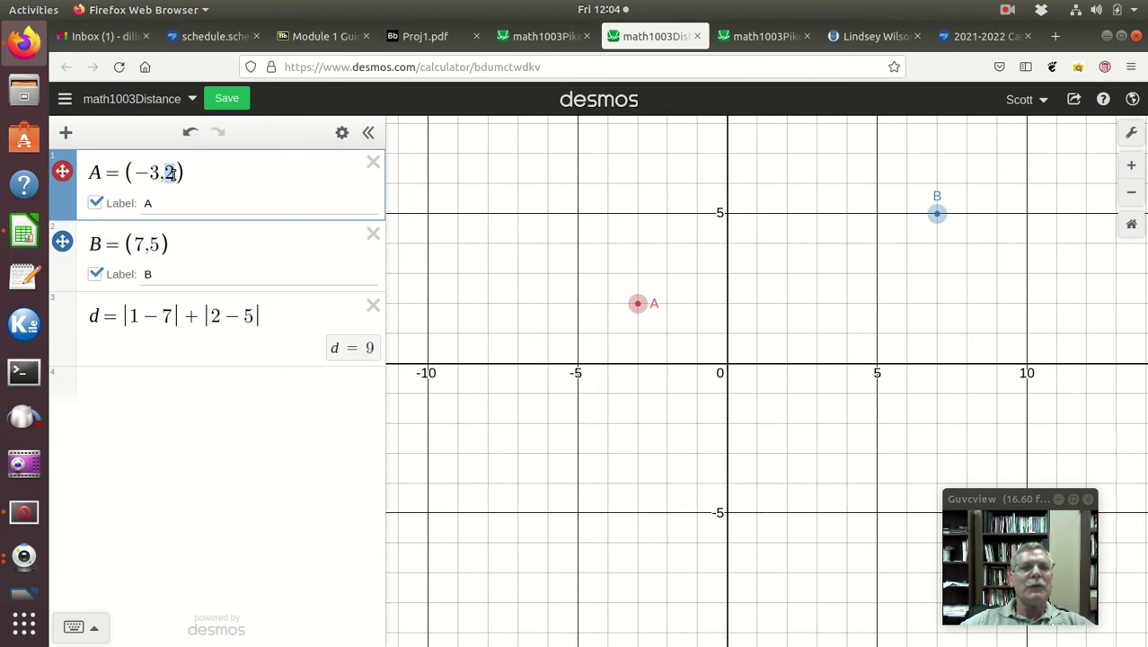
pyautogui.write('6')
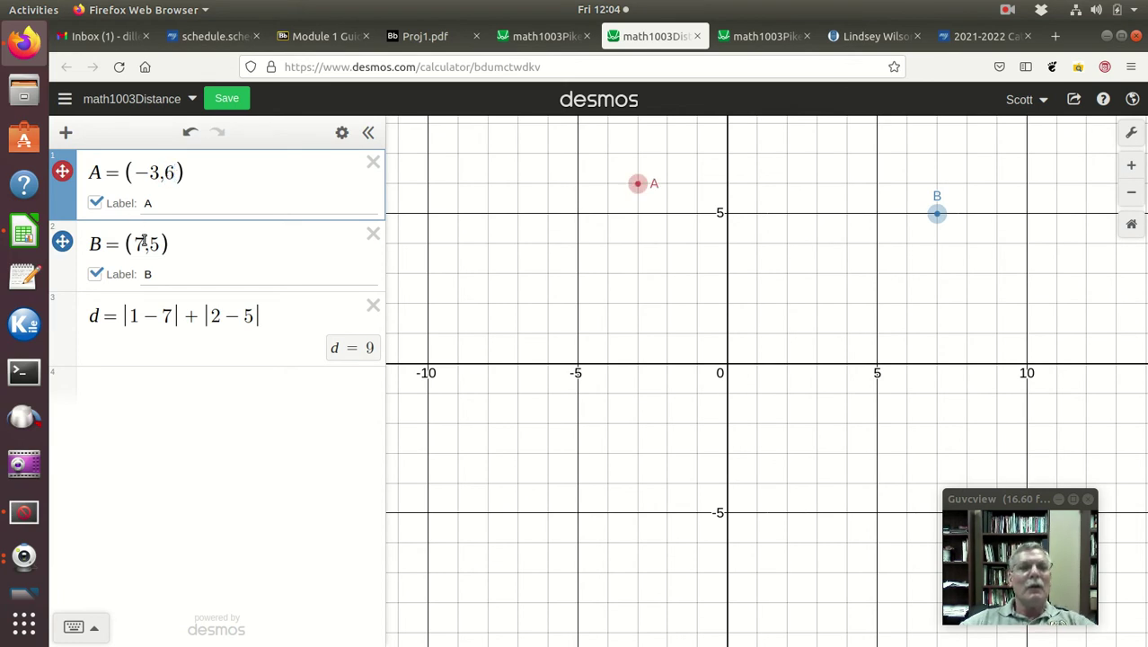
pyautogui.doubleClick(139, 245)
pyautogui.write('4')
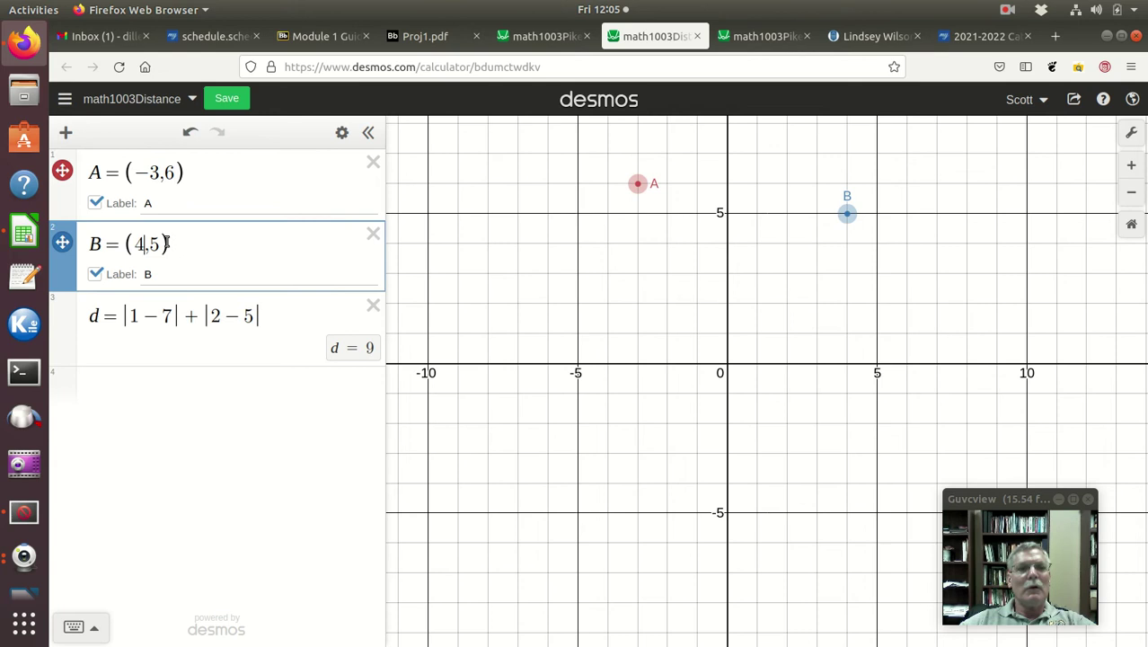
pyautogui.doubleClick(155, 246)
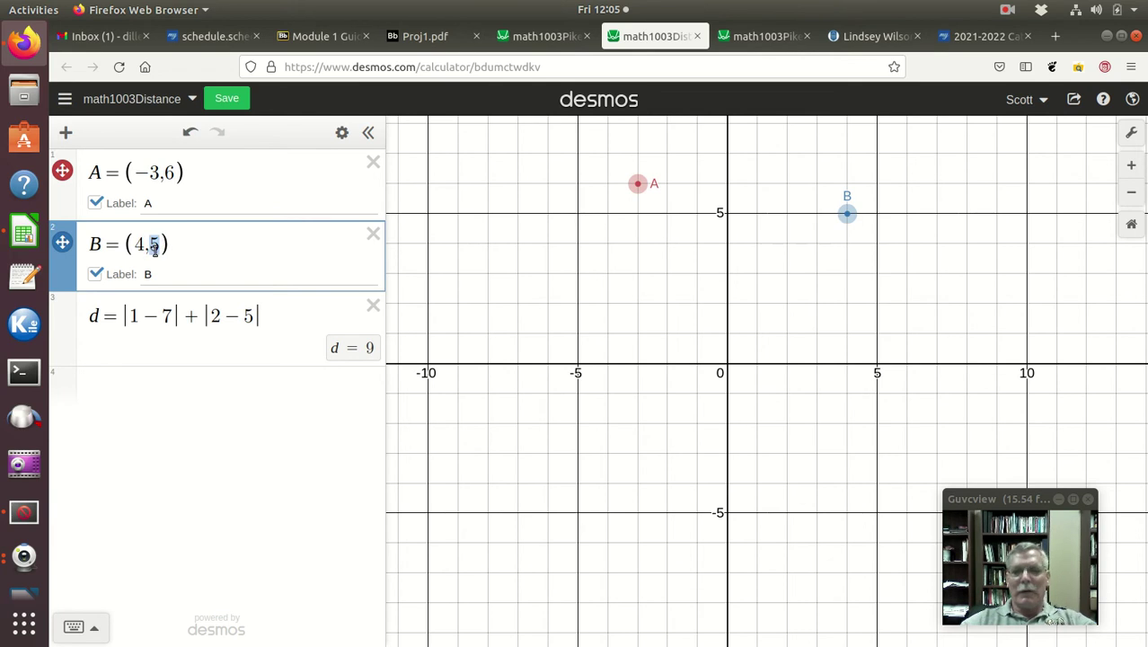
pyautogui.press('BackSpace')
pyautogui.write('-8')
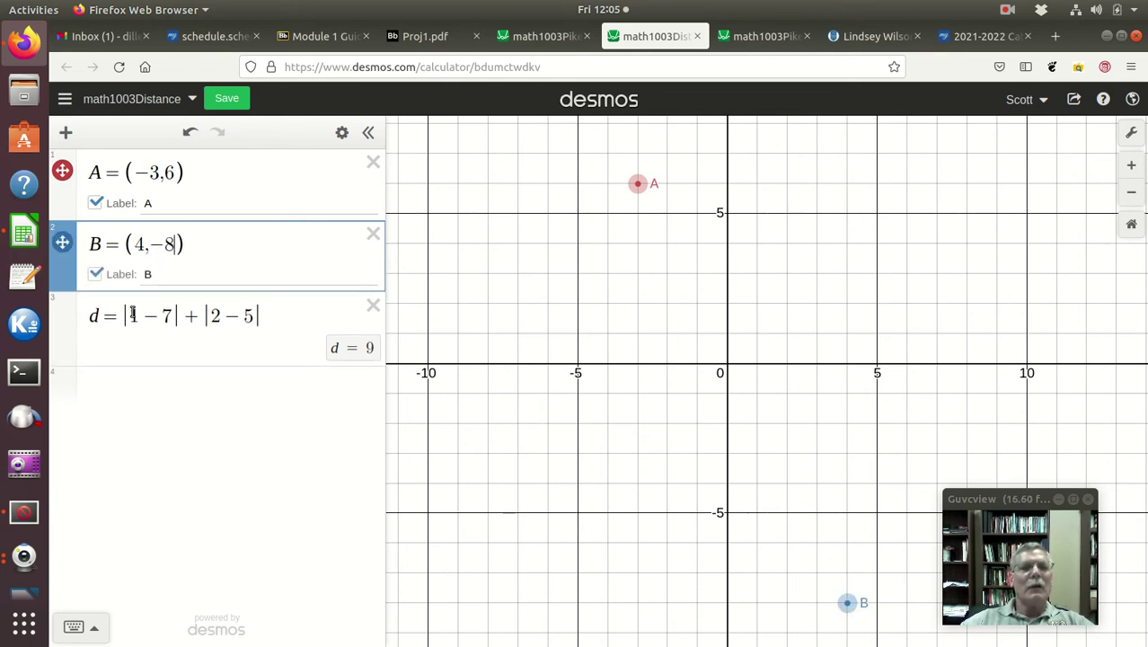
# Rewrite d's absolute values as |−3 − 4| + |6 − −8|.
pyautogui.doubleClick(135, 316)
pyautogui.moveTo(142, 318); pyautogui.dragTo(176, 316)
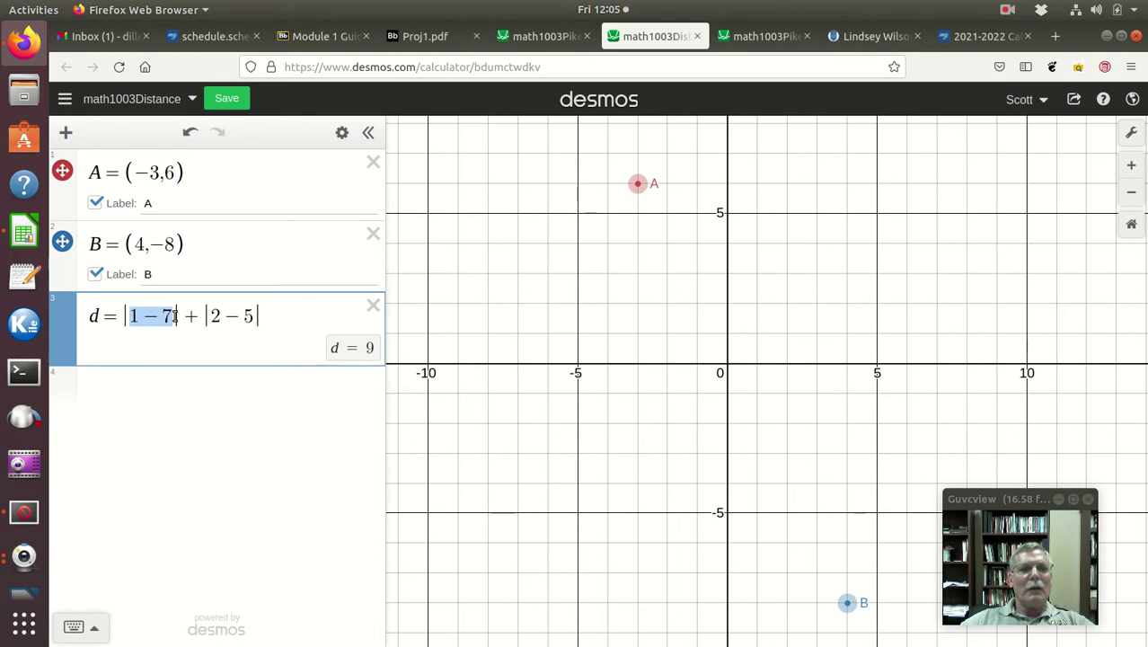
pyautogui.write('-3 ')
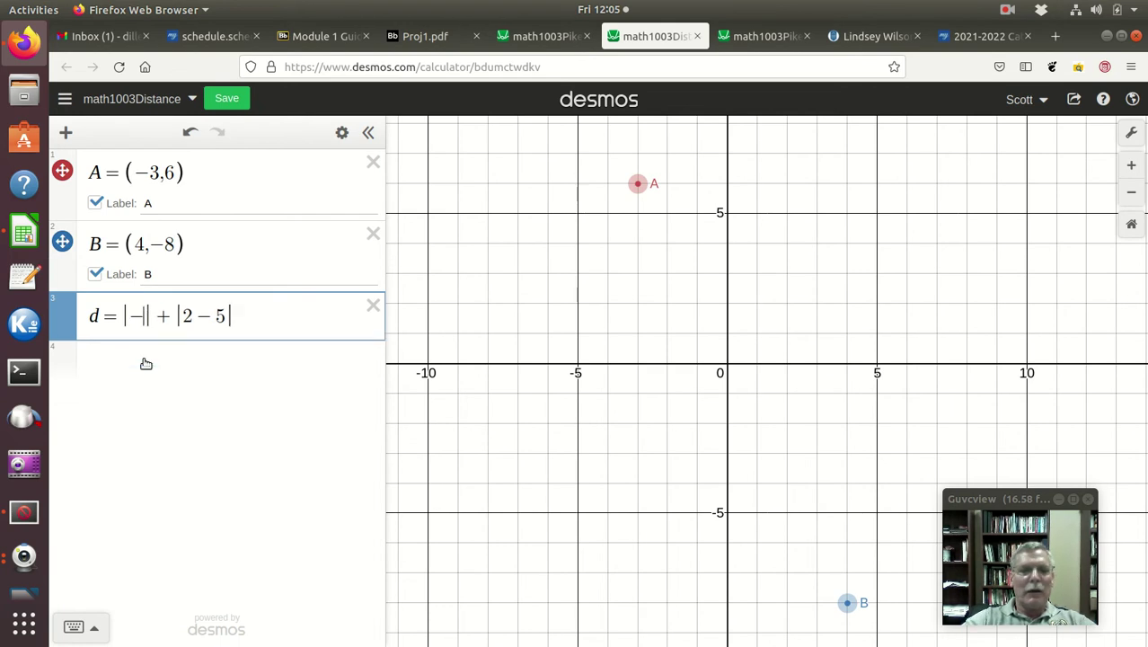
pyautogui.write('- 4')
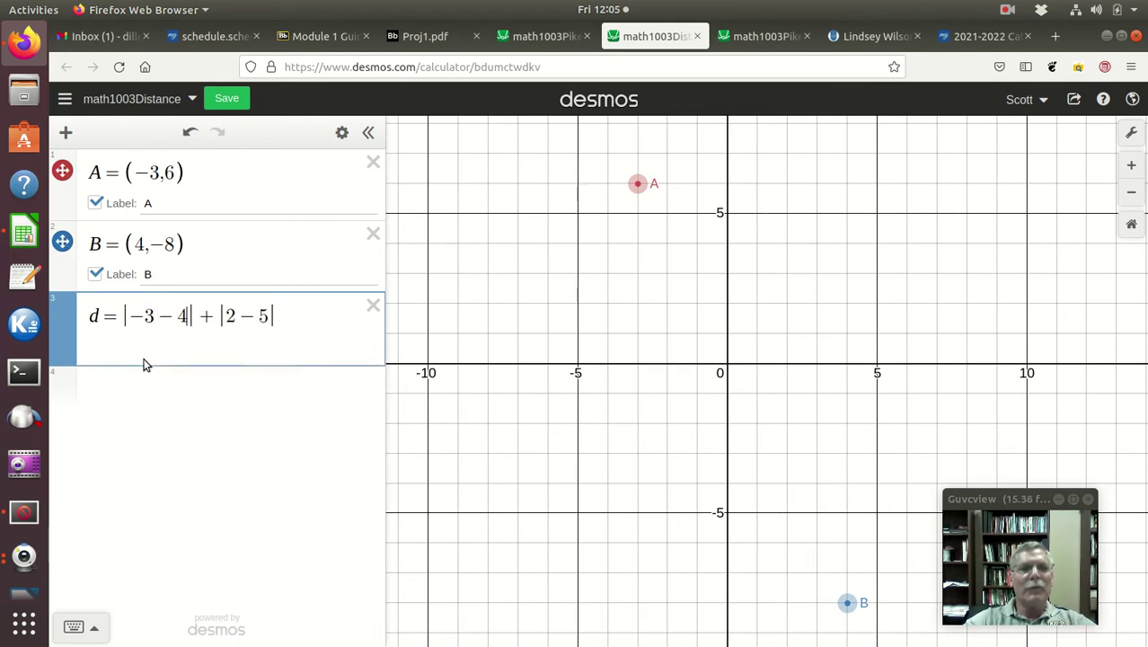
pyautogui.moveTo(230, 315); pyautogui.dragTo(272, 318)
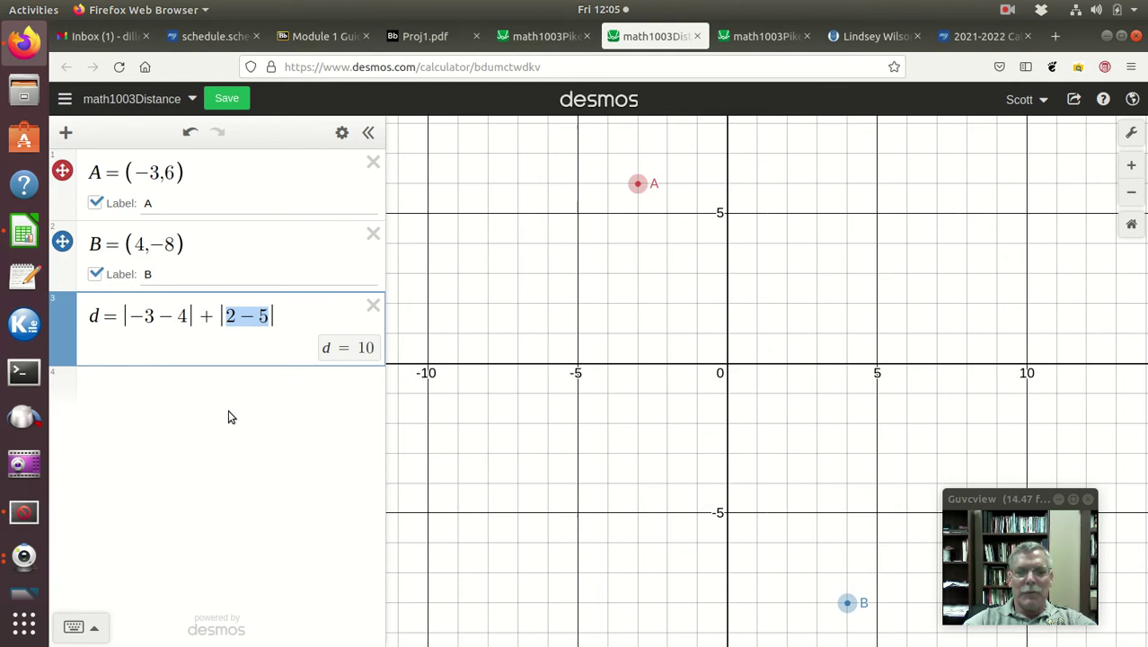
pyautogui.write('6 - ')
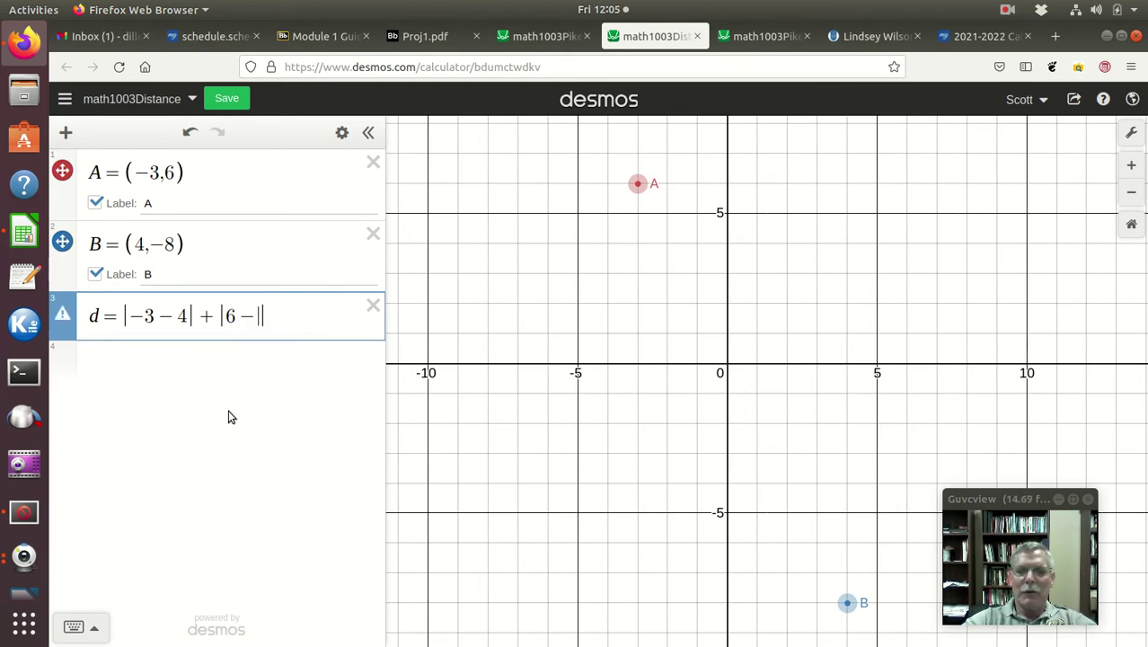
pyautogui.write('-8')
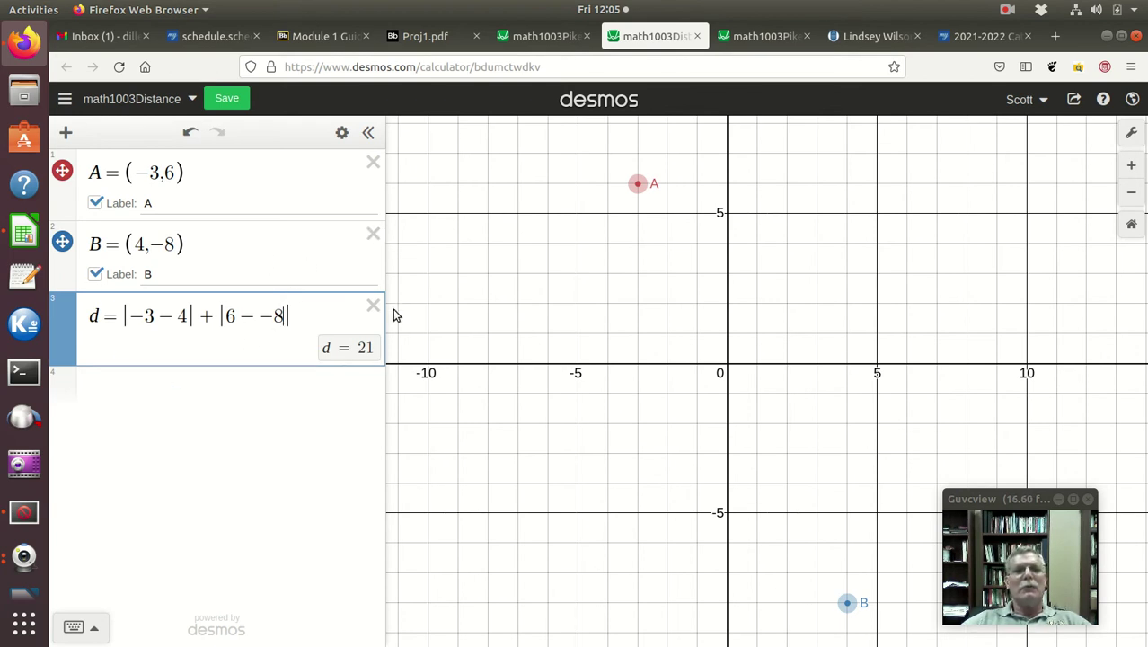
# Look over Figure 1.20 in Proj1.pdf, then return to Desmos showing d = 21.
pyautogui.click(425, 37)
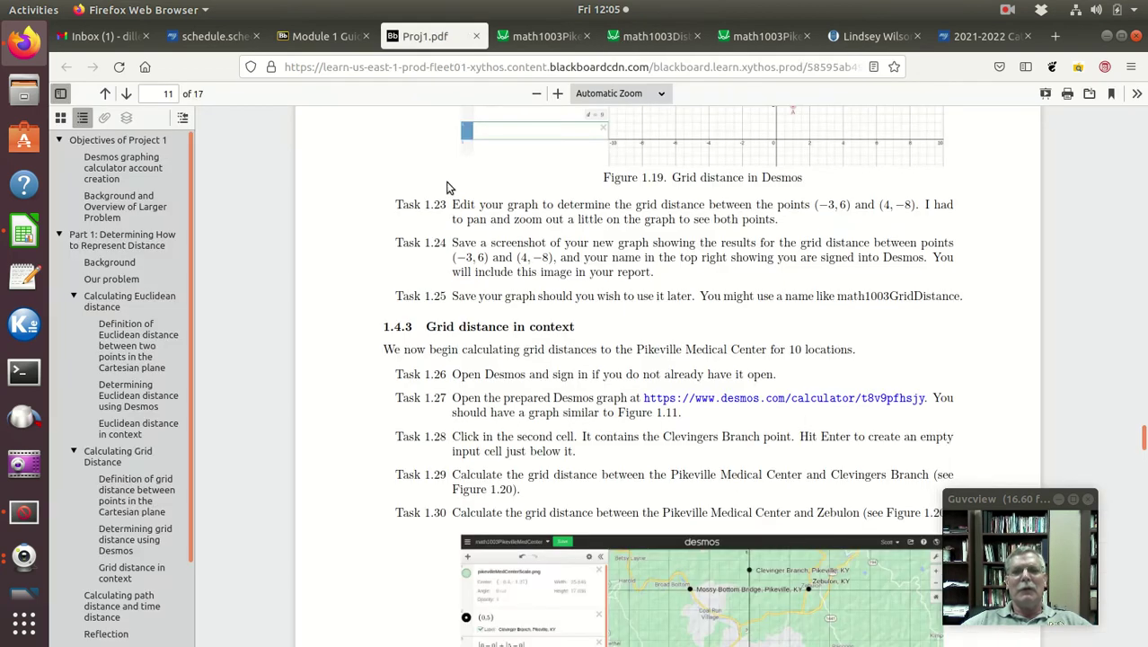
pyautogui.scroll(-3, 537, 458)
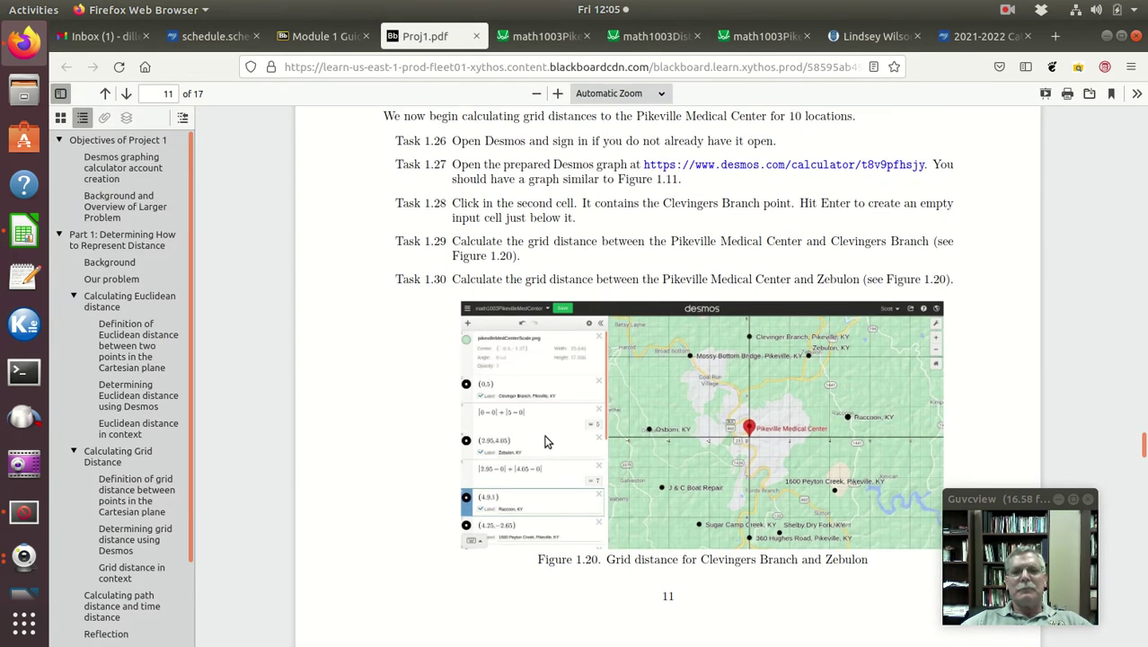
pyautogui.scroll(6, 552, 378)
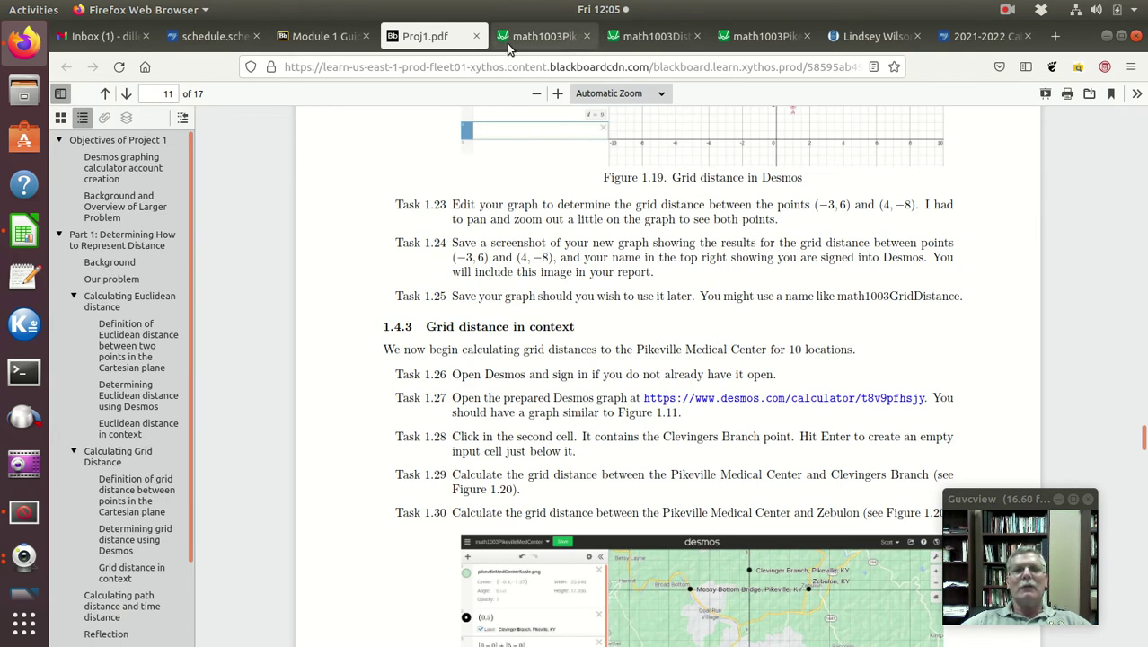
pyautogui.click(652, 37)
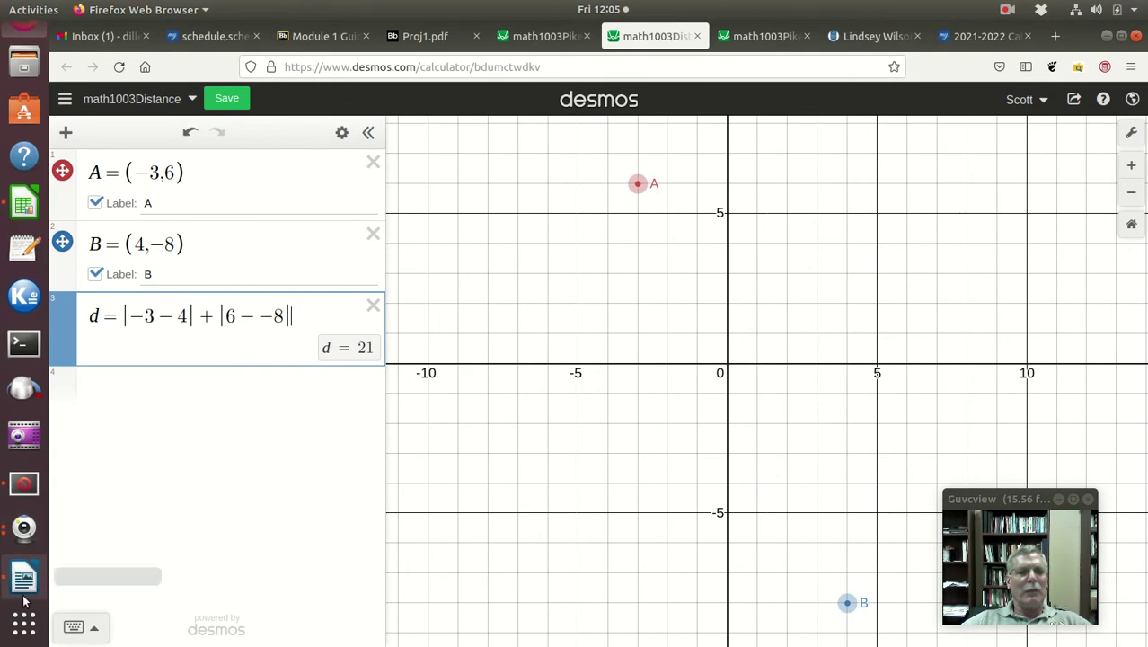
# Paste the Desmos screenshot into the Writer report on a new line below Table 3.
pyautogui.click(25, 582)
pyautogui.click(174, 575)
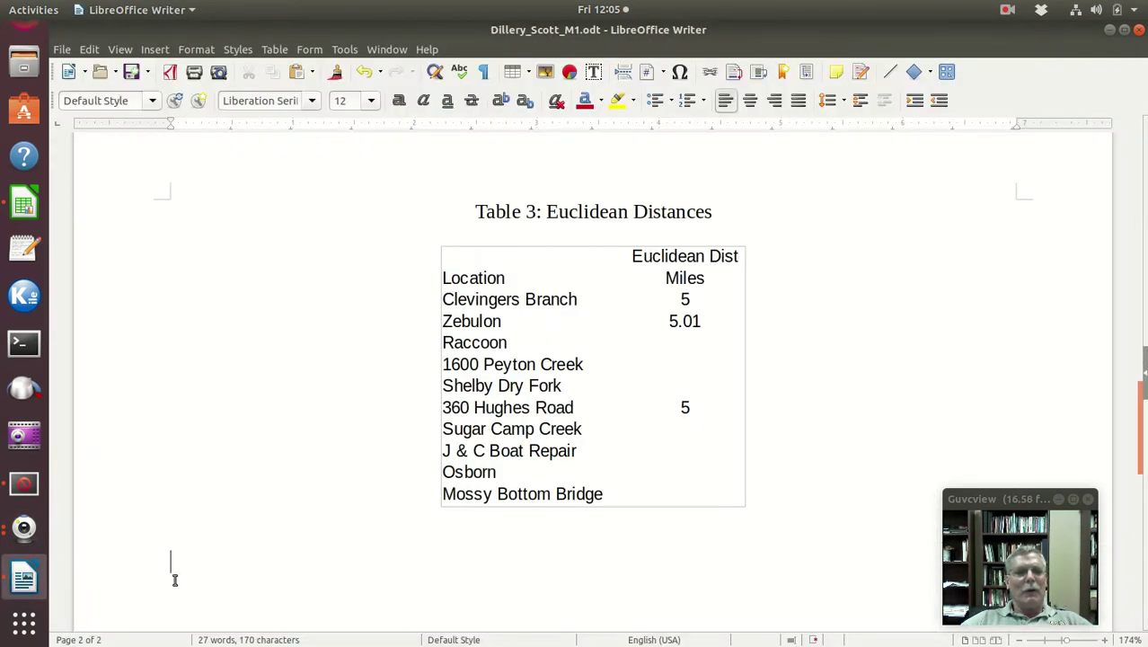
pyautogui.press('Return')
pyautogui.press('Return')
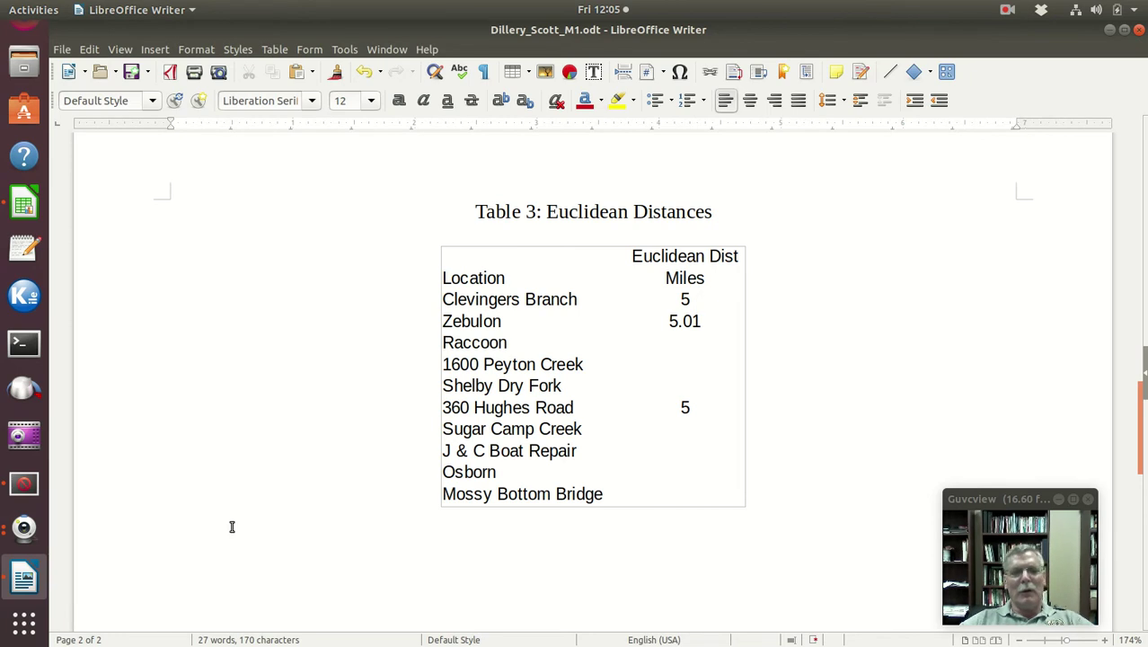
pyautogui.hotkey('ctrl', 'v')
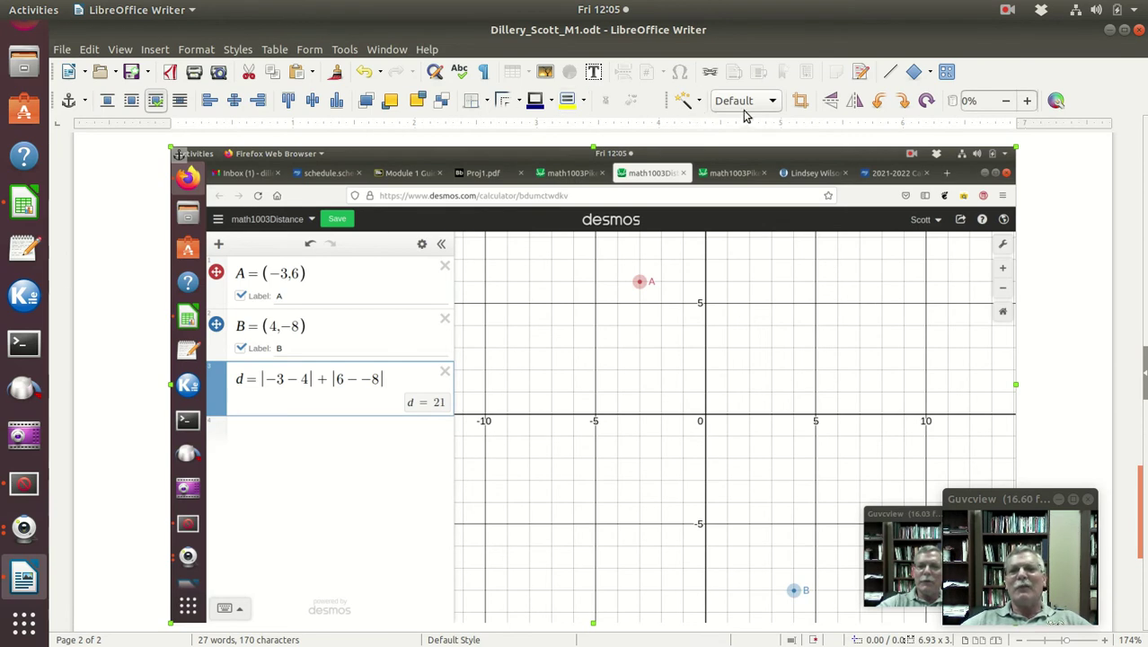
# Crop the browser tabs and address bar off the top and the dock off the left.
pyautogui.click(794, 102)
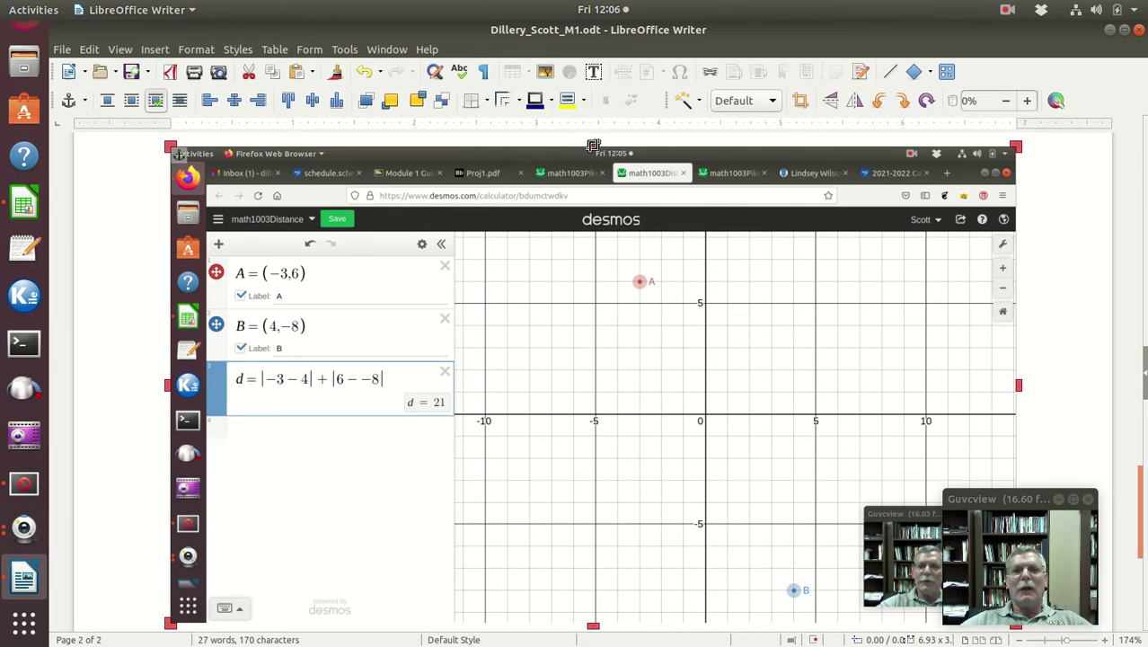
pyautogui.moveTo(593, 147); pyautogui.dragTo(589, 207)
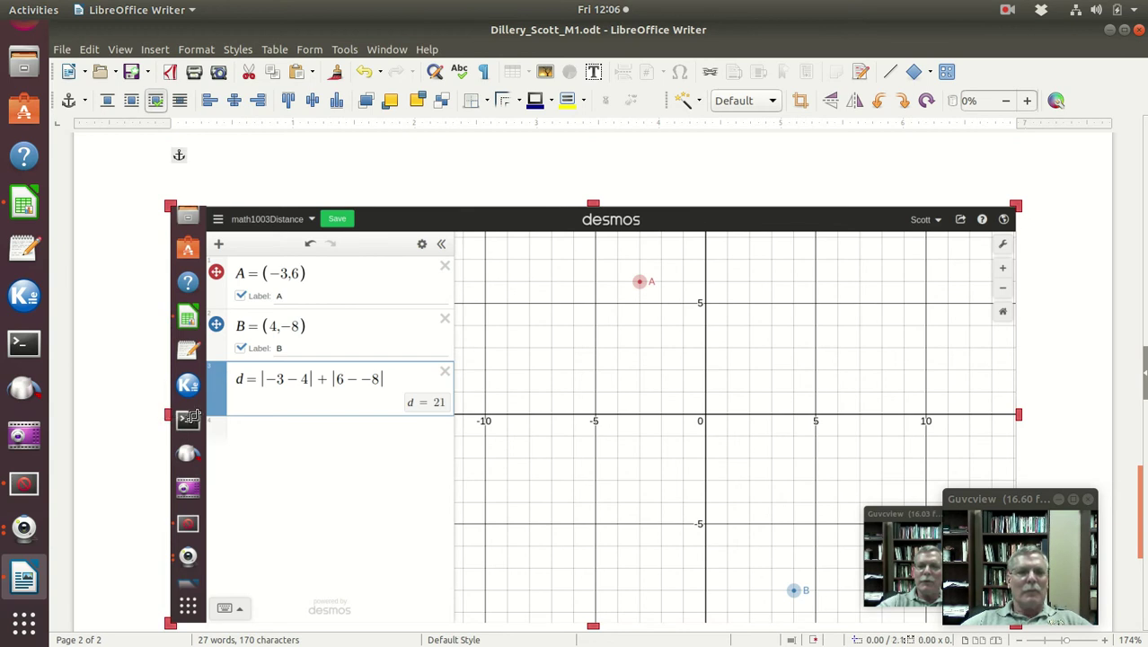
pyautogui.moveTo(171, 414); pyautogui.dragTo(204, 422)
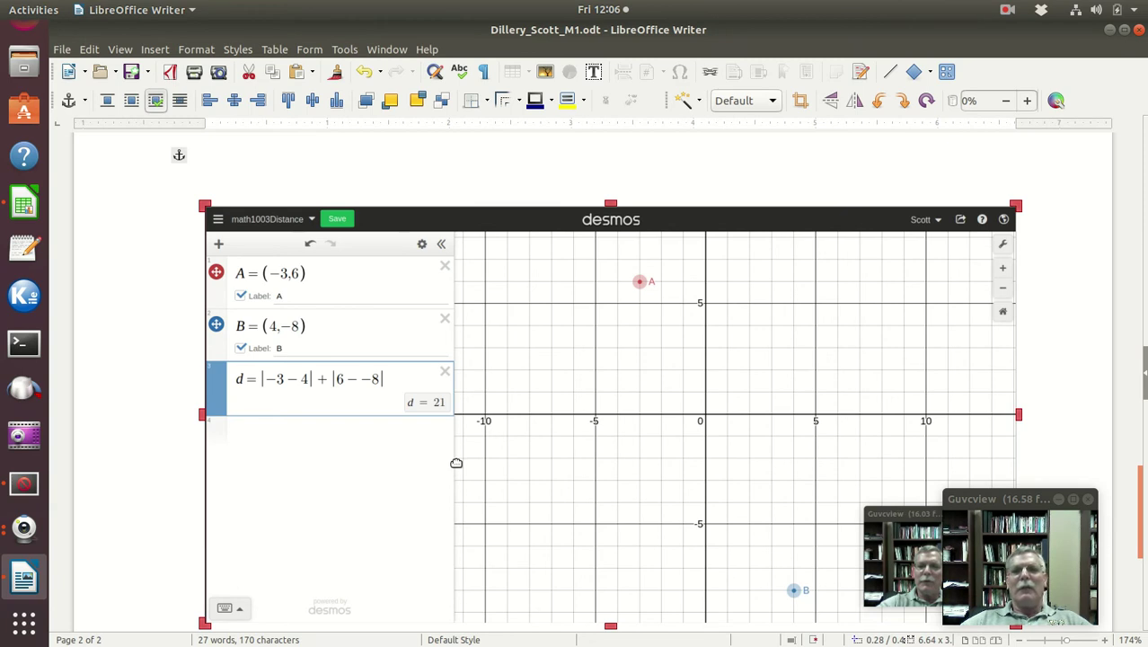
# Shrink the Desmos screenshot proportionally, centre it below Table 3, and put the cursor beneath it.
pyautogui.click(701, 171)
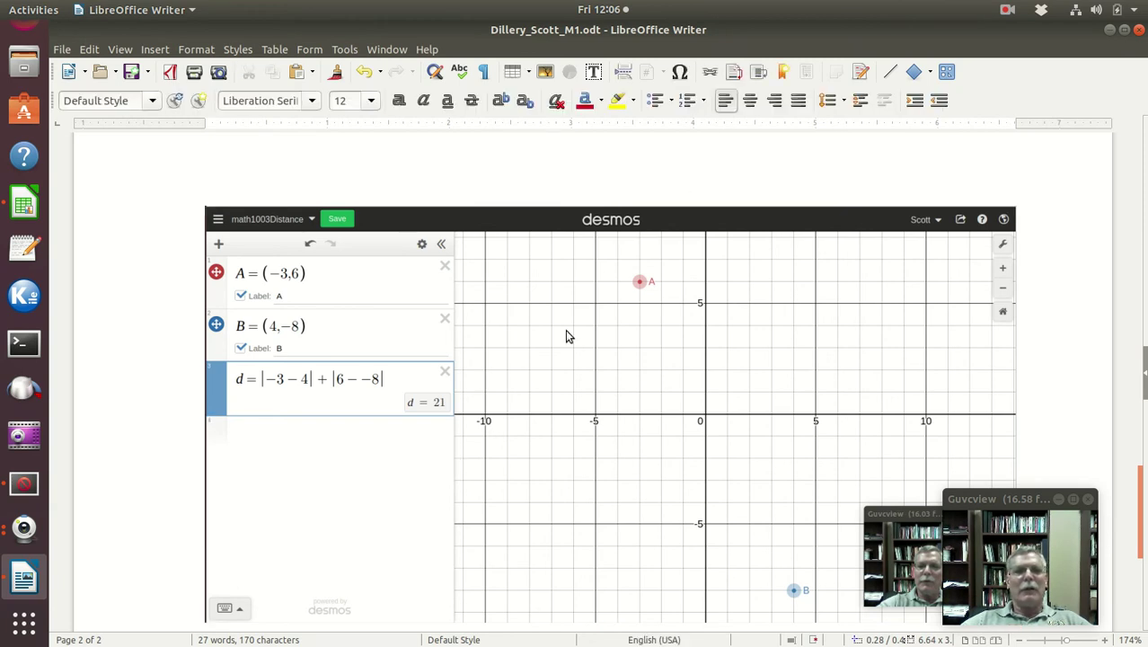
pyautogui.click(582, 474)
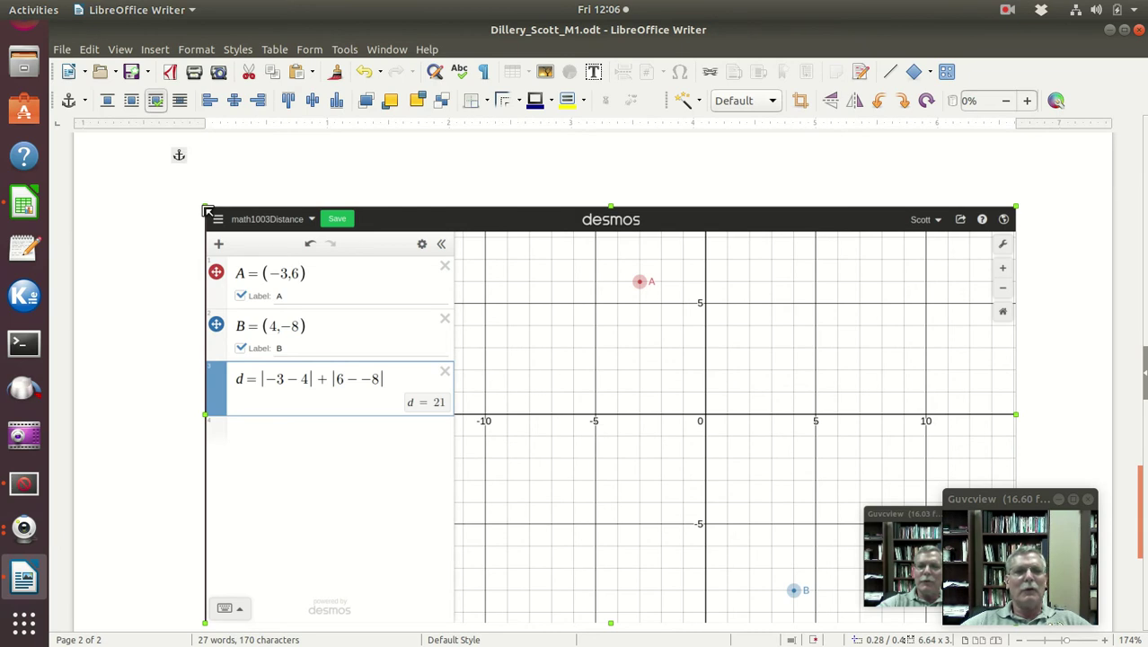
pyautogui.moveTo(203, 205); pyautogui.dragTo(528, 435)
pyautogui.moveTo(784, 479); pyautogui.dragTo(586, 312)
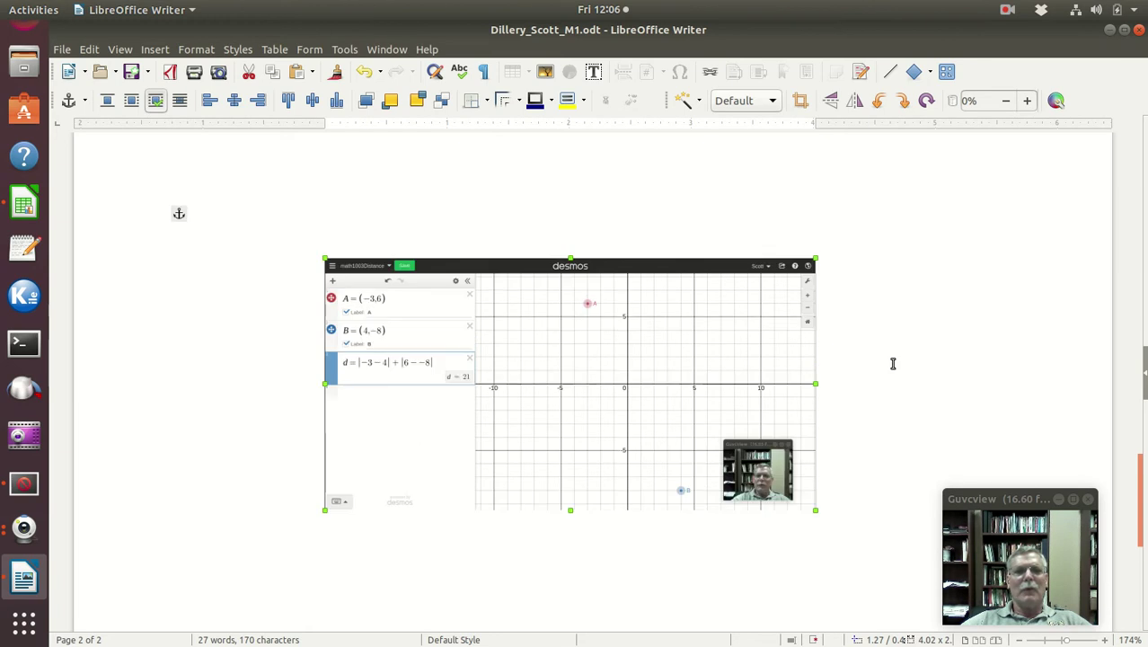
pyautogui.scroll(4, 891, 364)
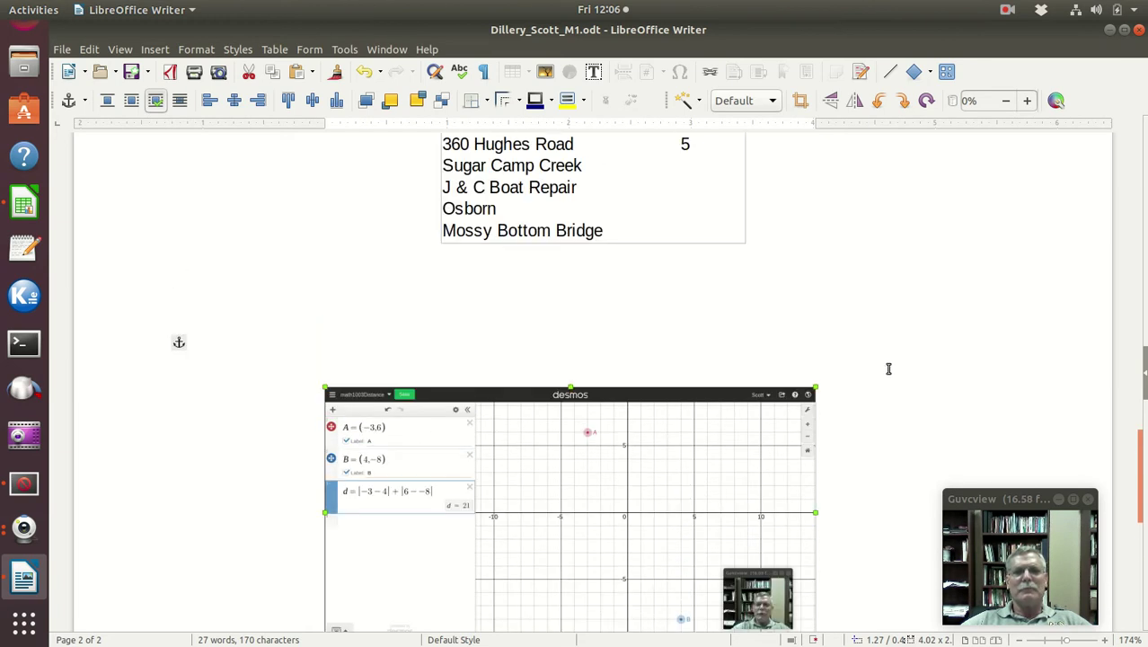
pyautogui.scroll(-3, 888, 368)
pyautogui.scroll(-1, 888, 368)
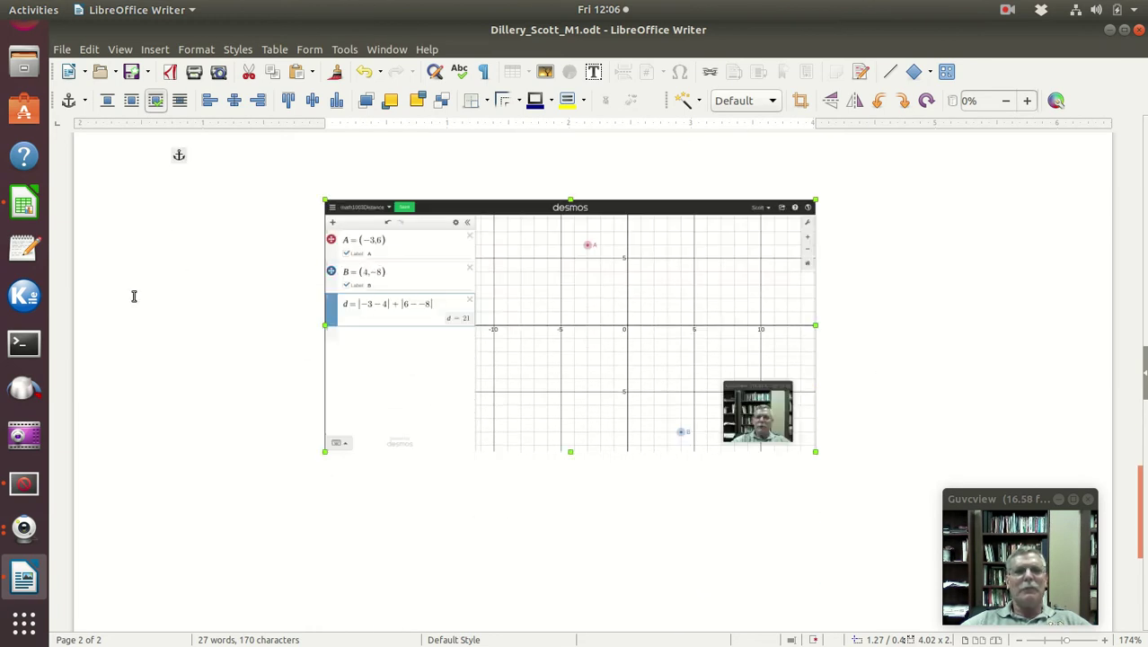
pyautogui.click(207, 203)
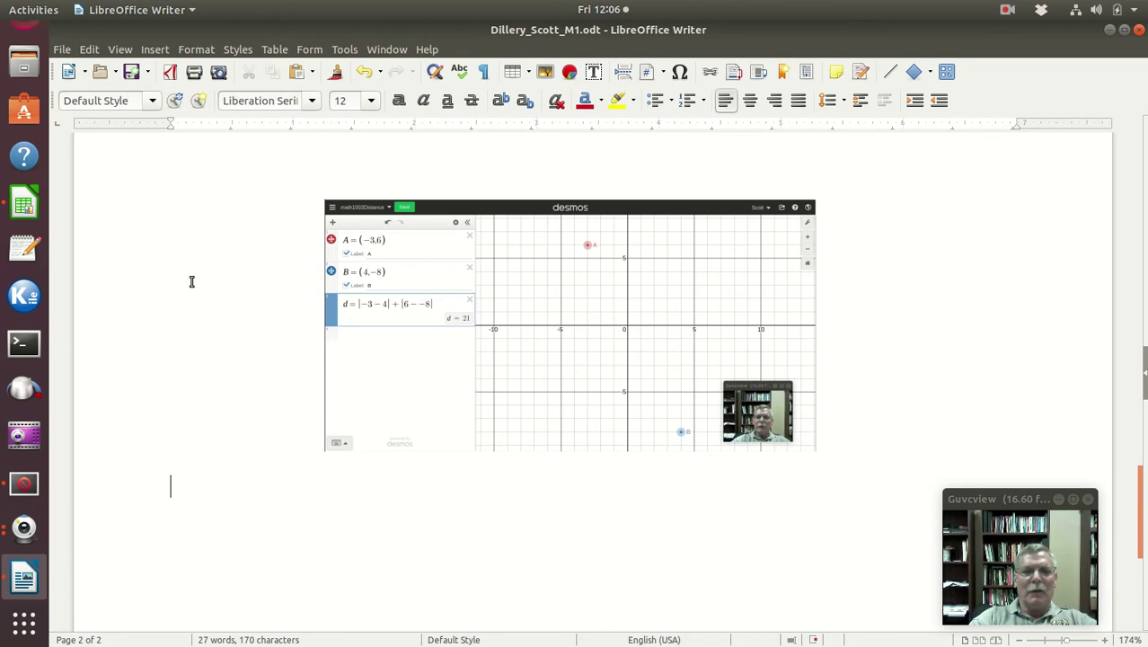
# Add the centred caption 'Figure 4: Desmos and Grid Distances' under the screenshot.
pyautogui.write('Fig')
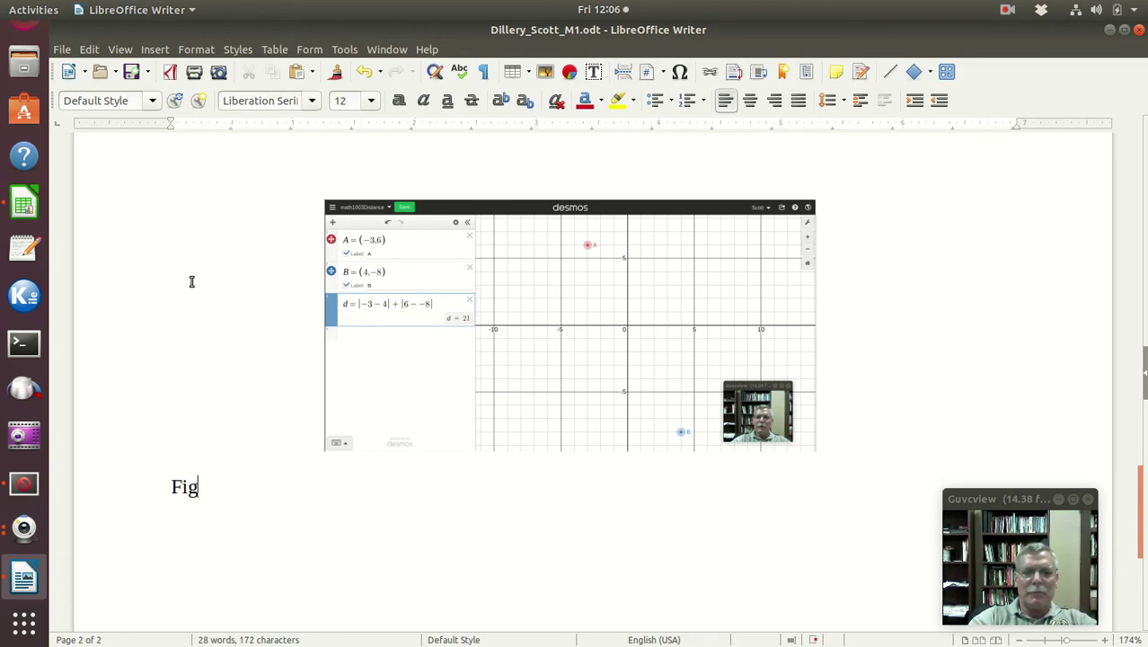
pyautogui.write('ure 4')
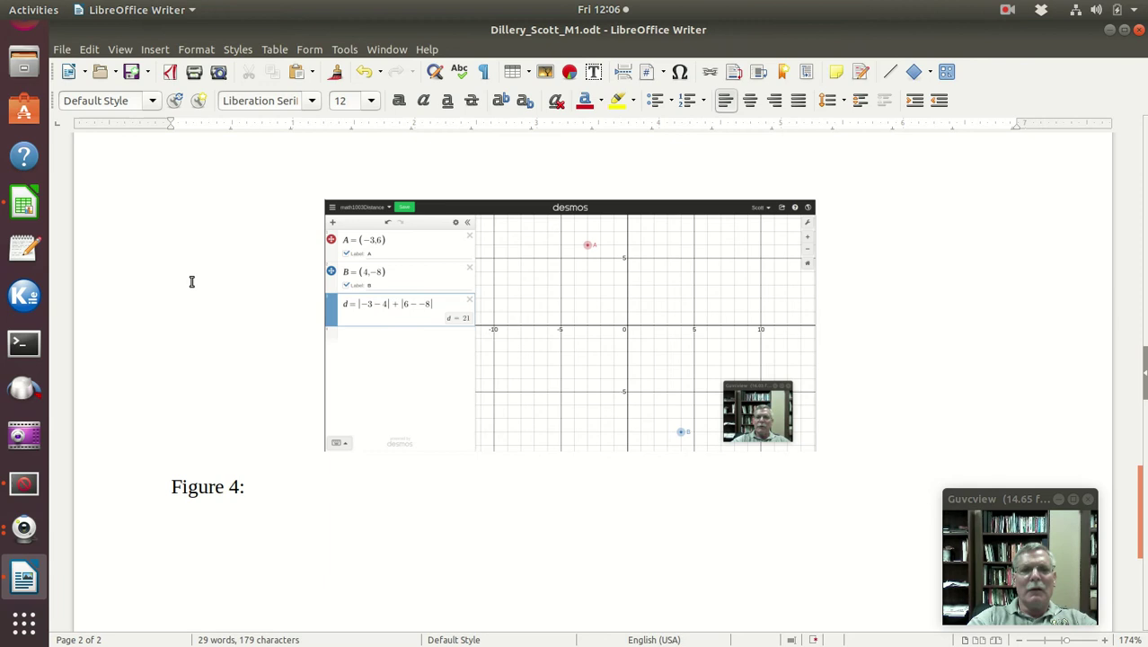
pyautogui.write(': D')
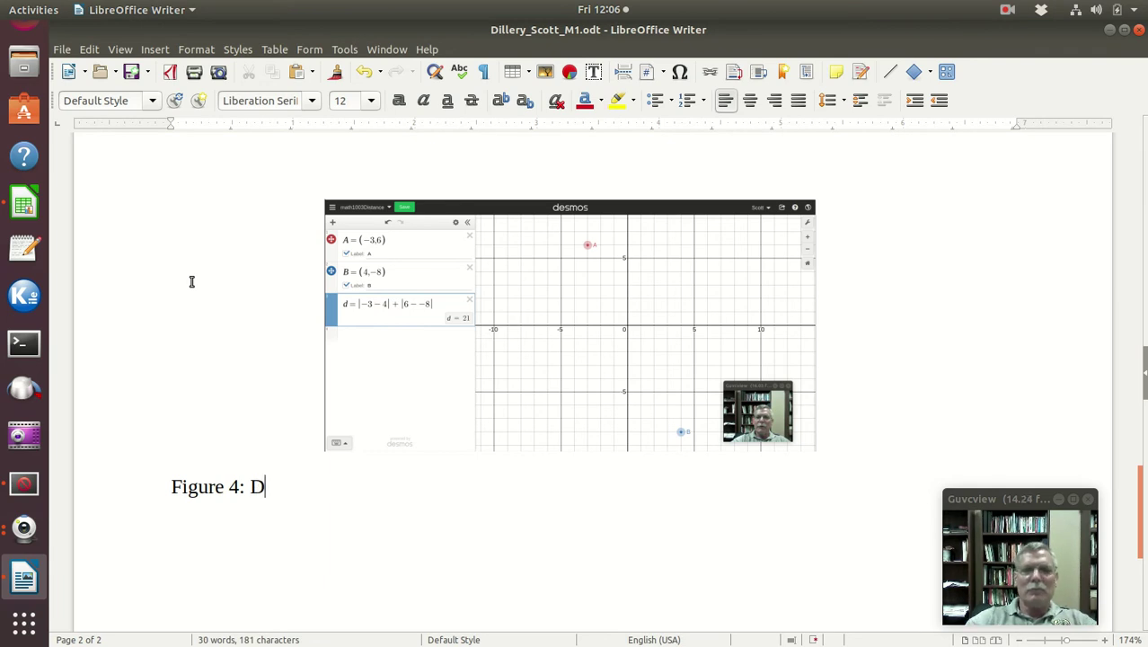
pyautogui.scroll(10, 324, 373)
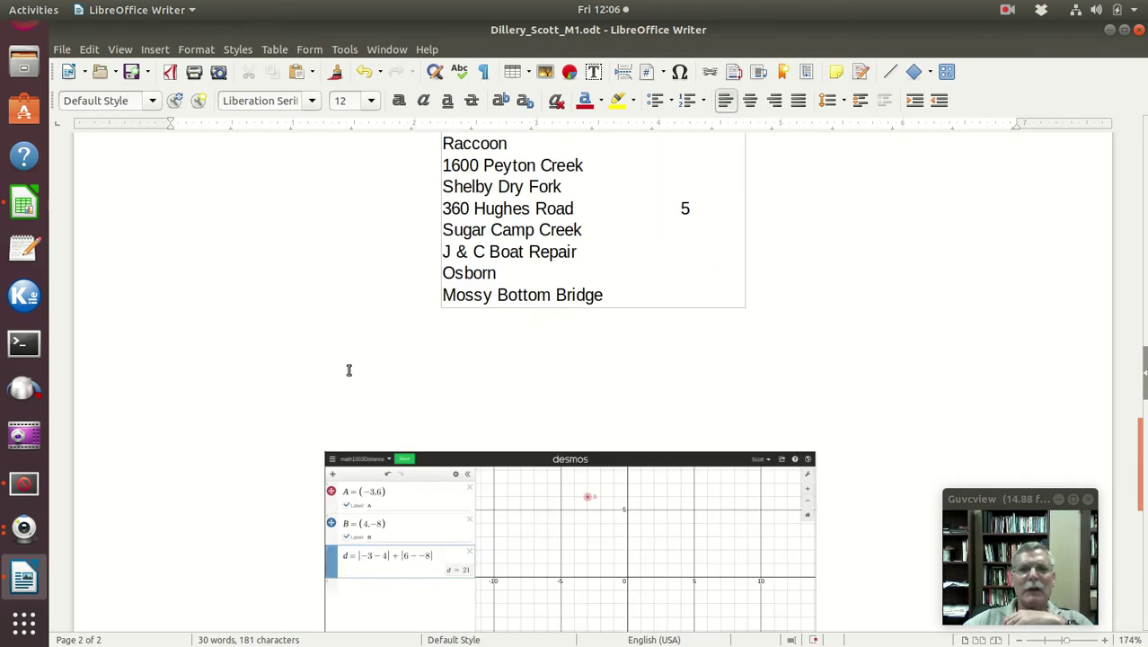
pyautogui.scroll(15, 351, 370)
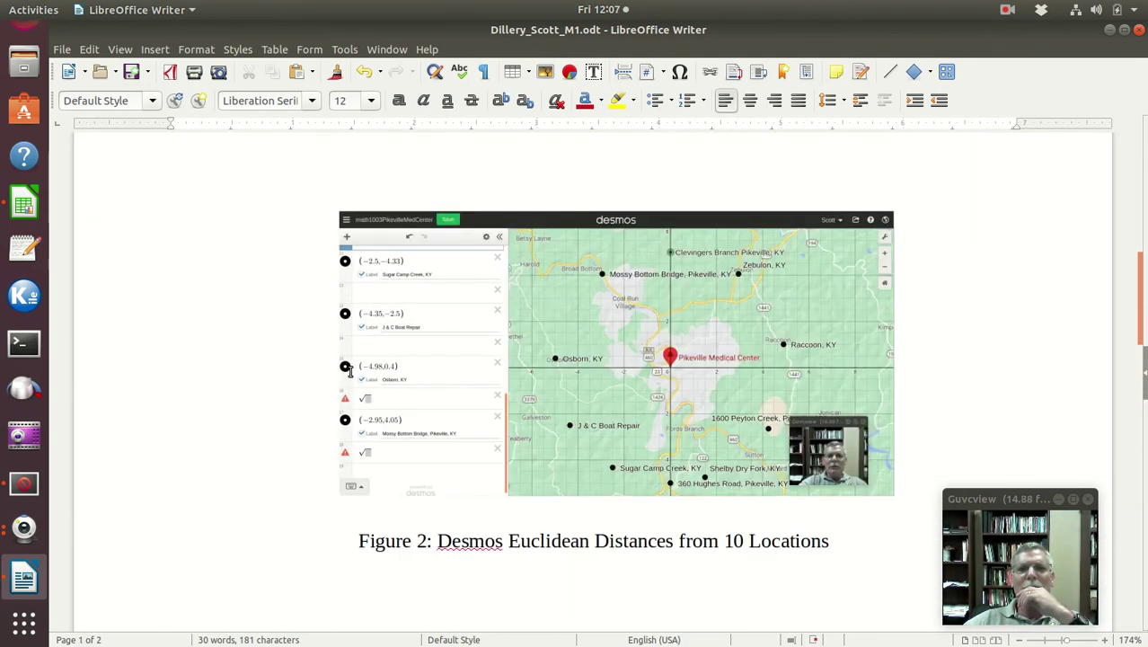
pyautogui.scroll(5, 351, 373)
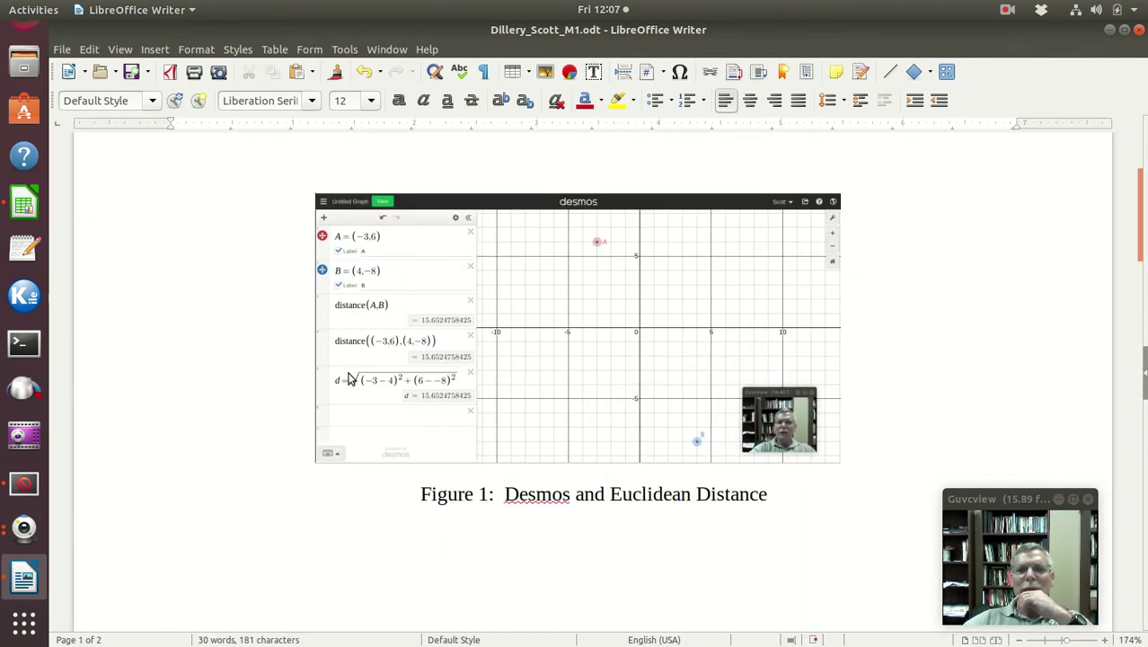
pyautogui.scroll(-20, 350, 379)
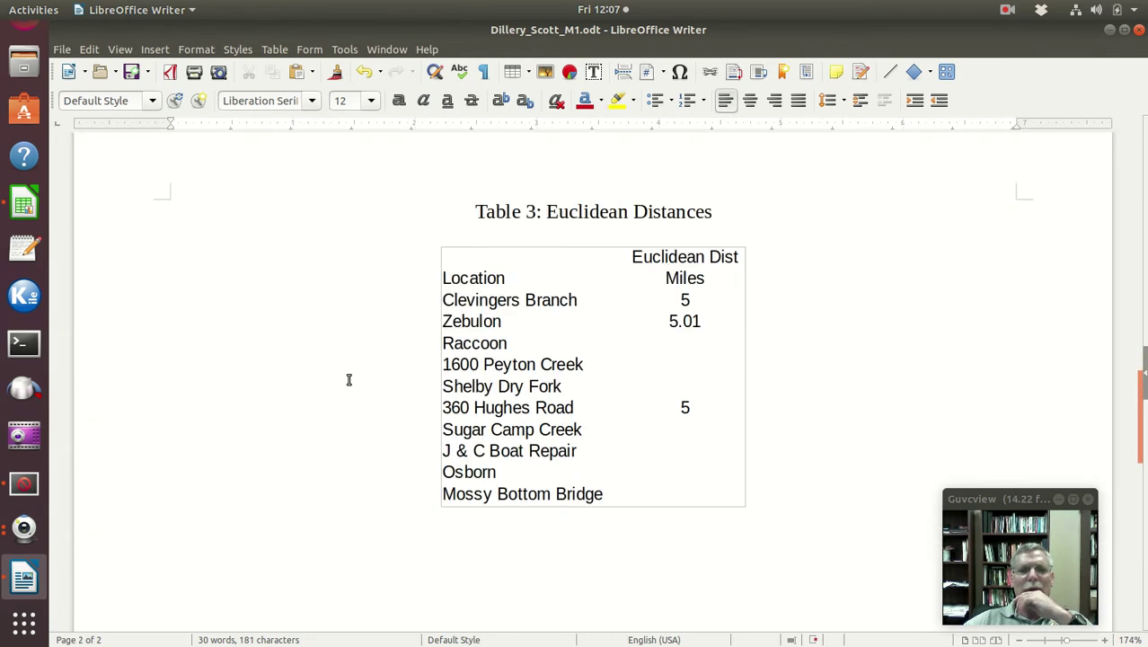
pyautogui.scroll(-12, 349, 379)
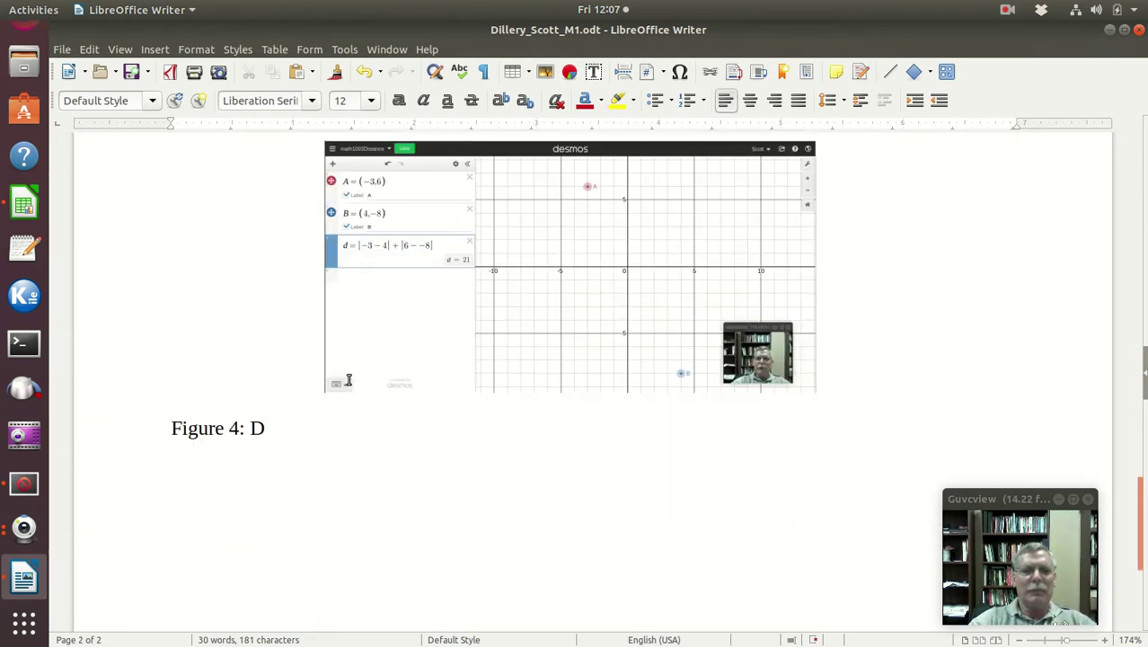
pyautogui.write('esmos')
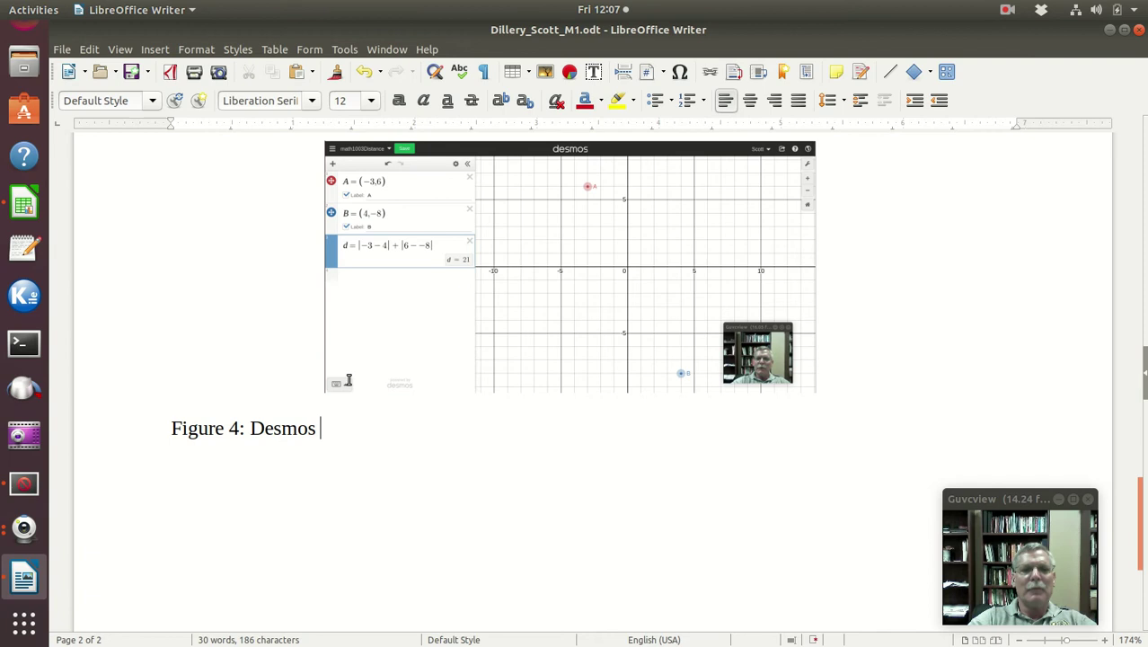
pyautogui.write(' and  ')
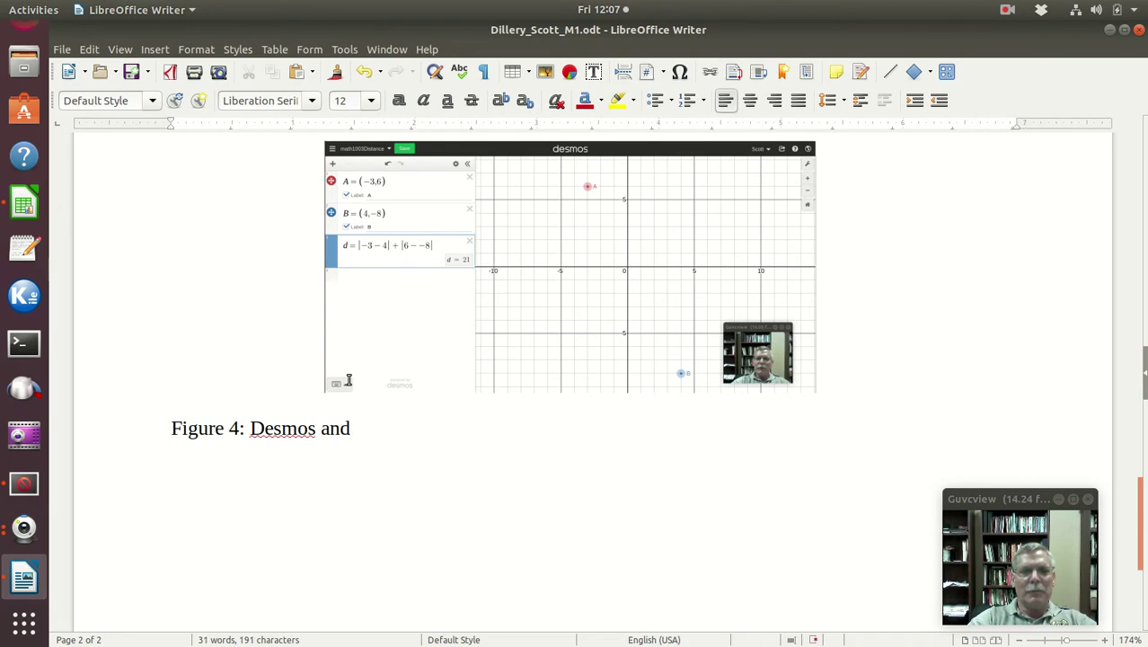
pyautogui.write('Grid')
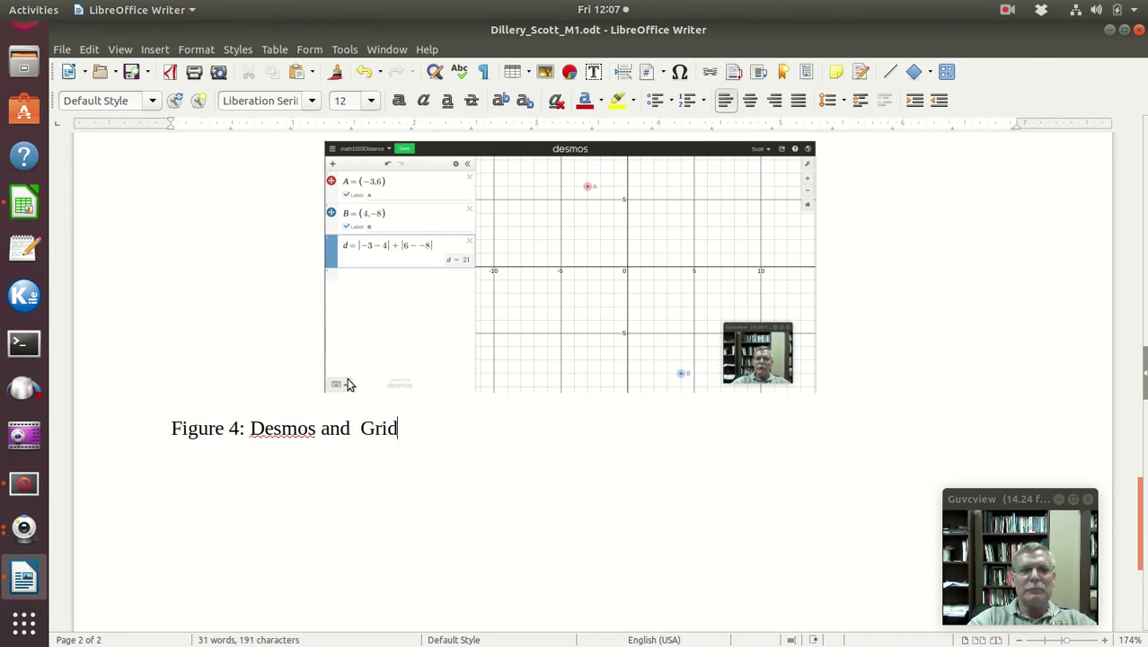
pyautogui.write(' Dist')
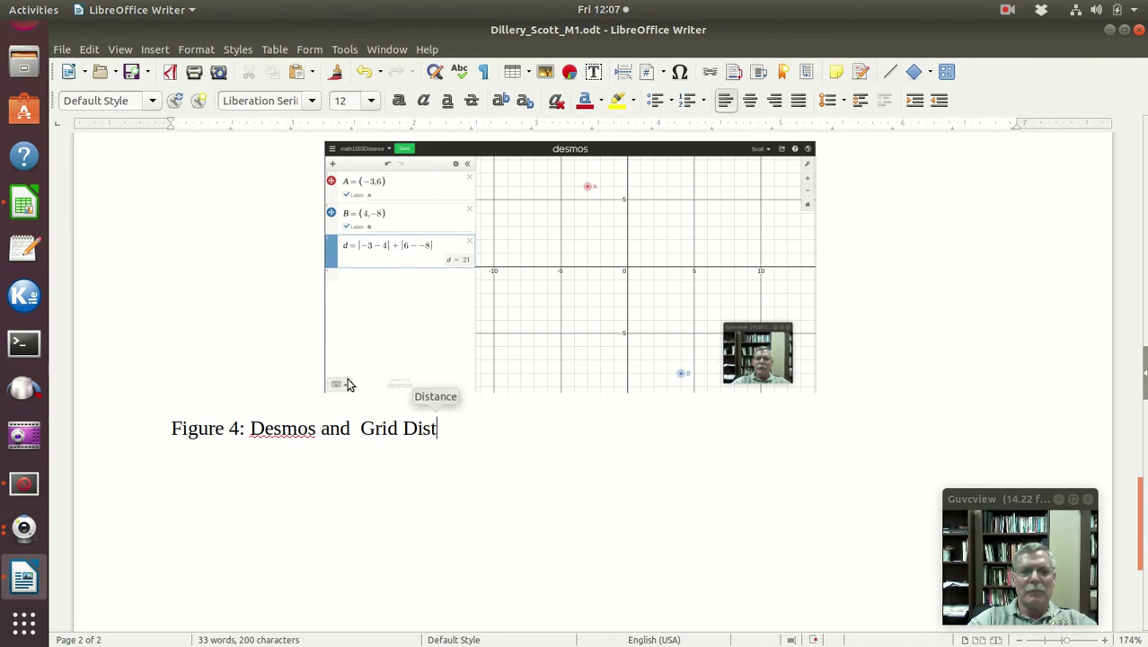
pyautogui.write('ance')
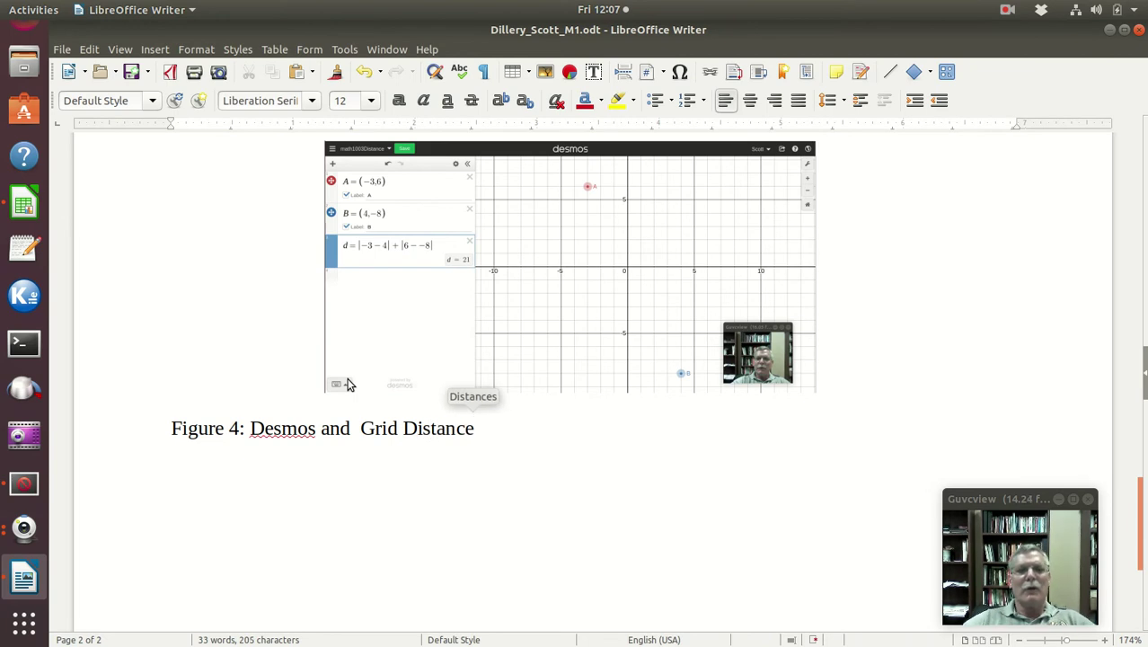
pyautogui.write('s')
pyautogui.press('Return')
pyautogui.press('Return')
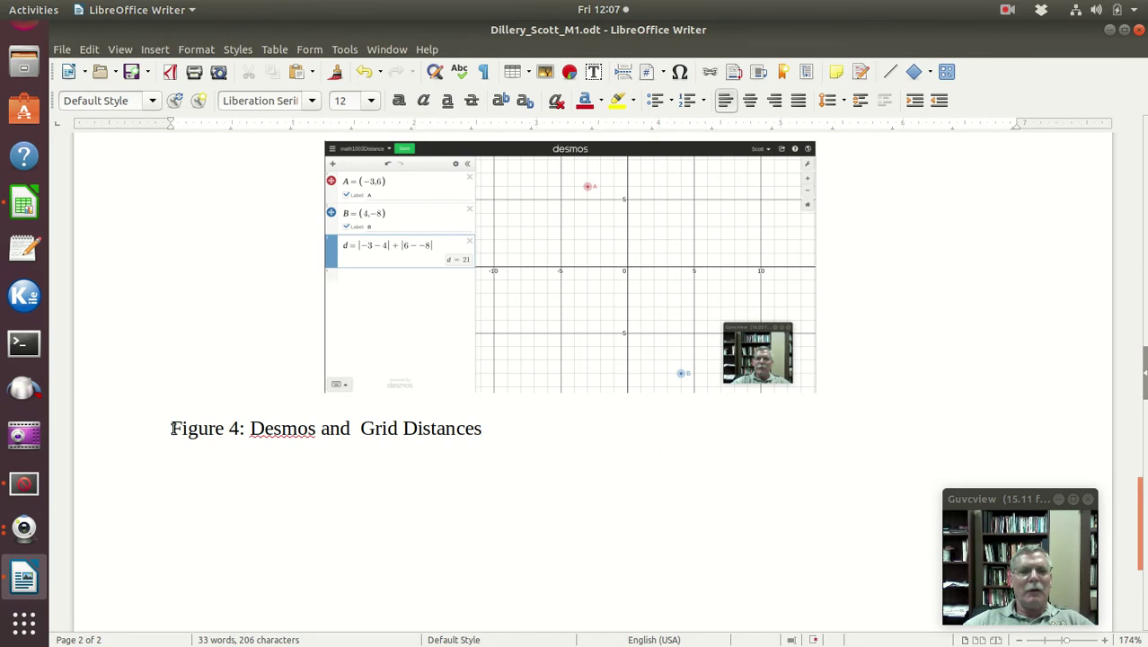
pyautogui.moveTo(173, 429); pyautogui.dragTo(487, 431)
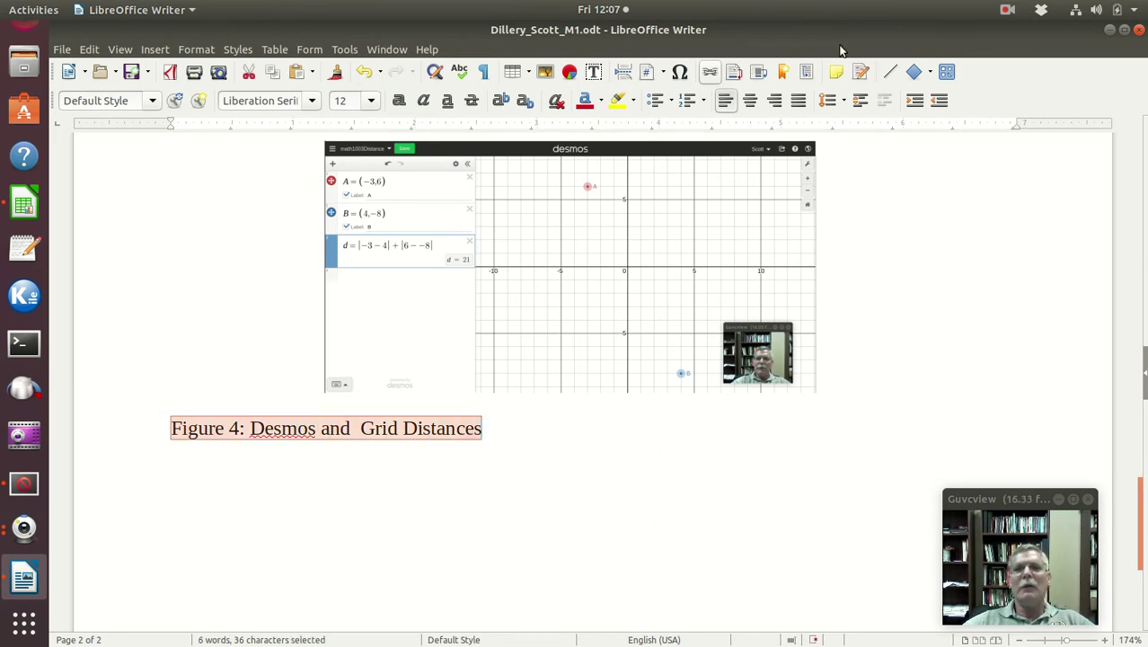
pyautogui.click(750, 100)
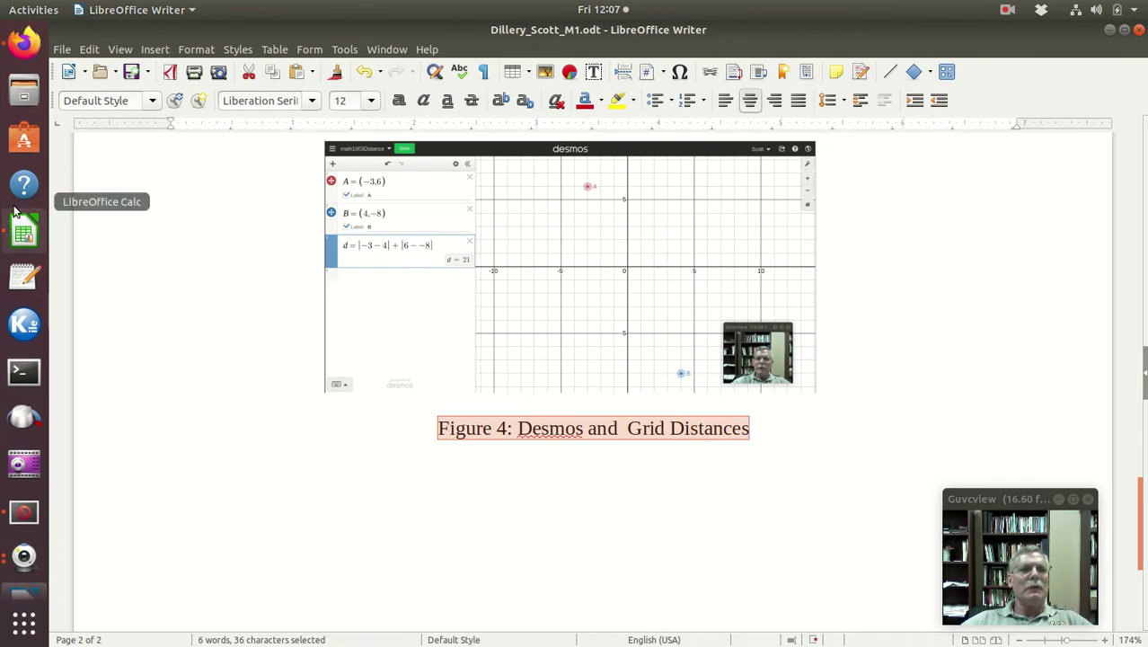
# Switch to the math1003Distance Desmos graph and open its whole-graph options menu.
pyautogui.click(25, 49)
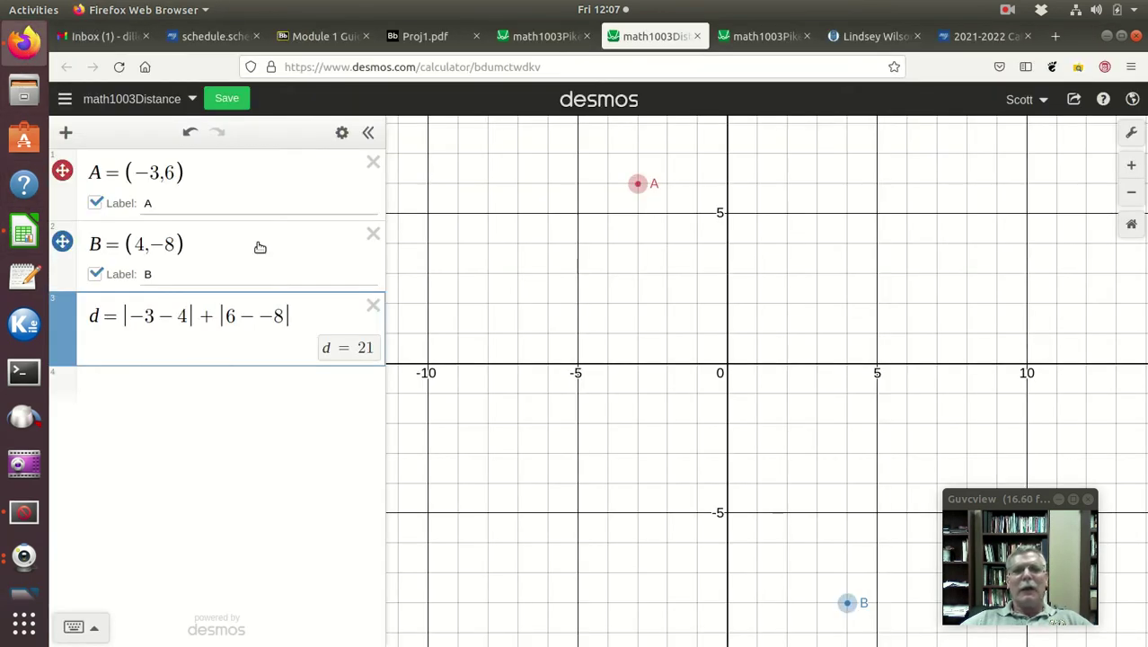
pyautogui.click(426, 40)
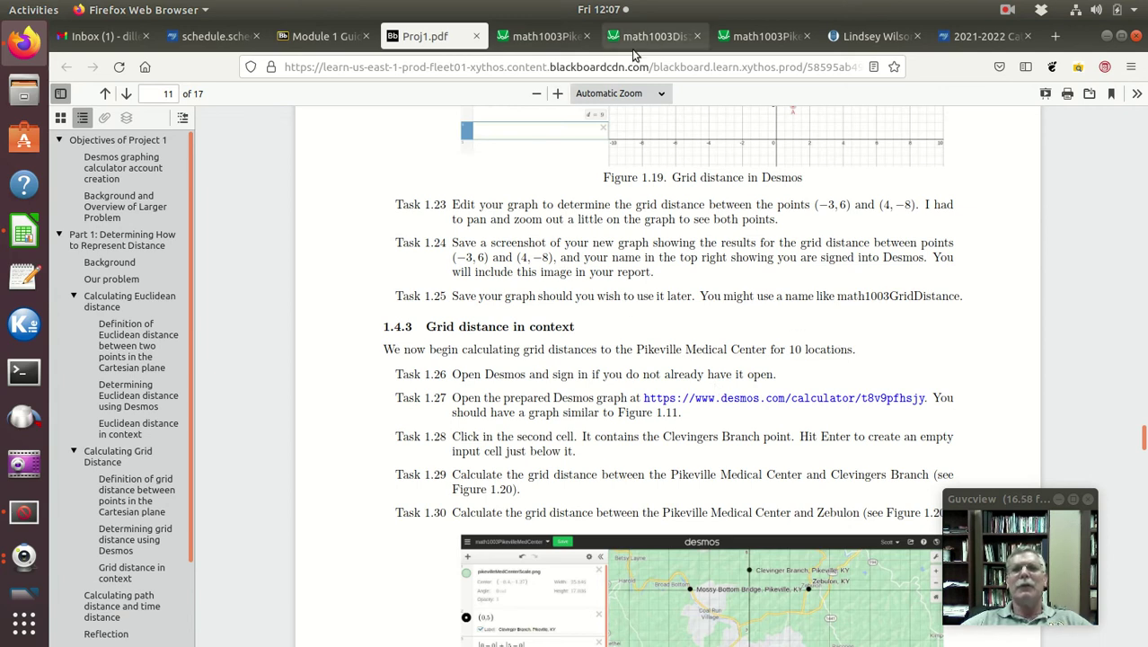
pyautogui.click(656, 37)
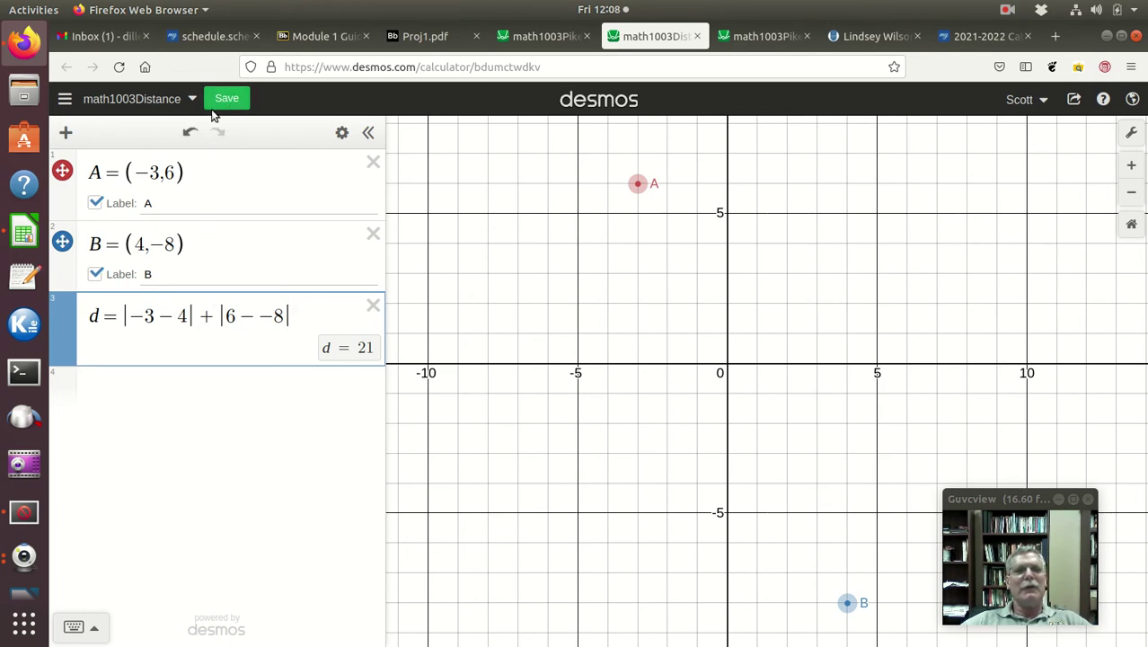
pyautogui.click(140, 101)
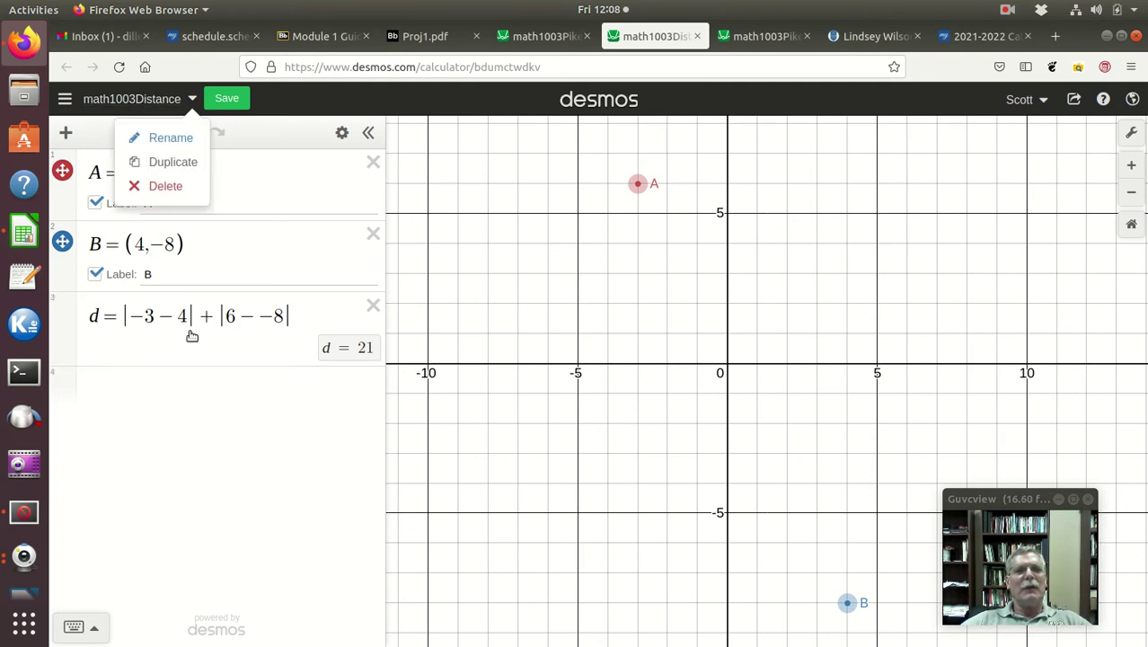
# Duplicate the graph and save the copy titled math1003GridDistance.
pyautogui.click(165, 163)
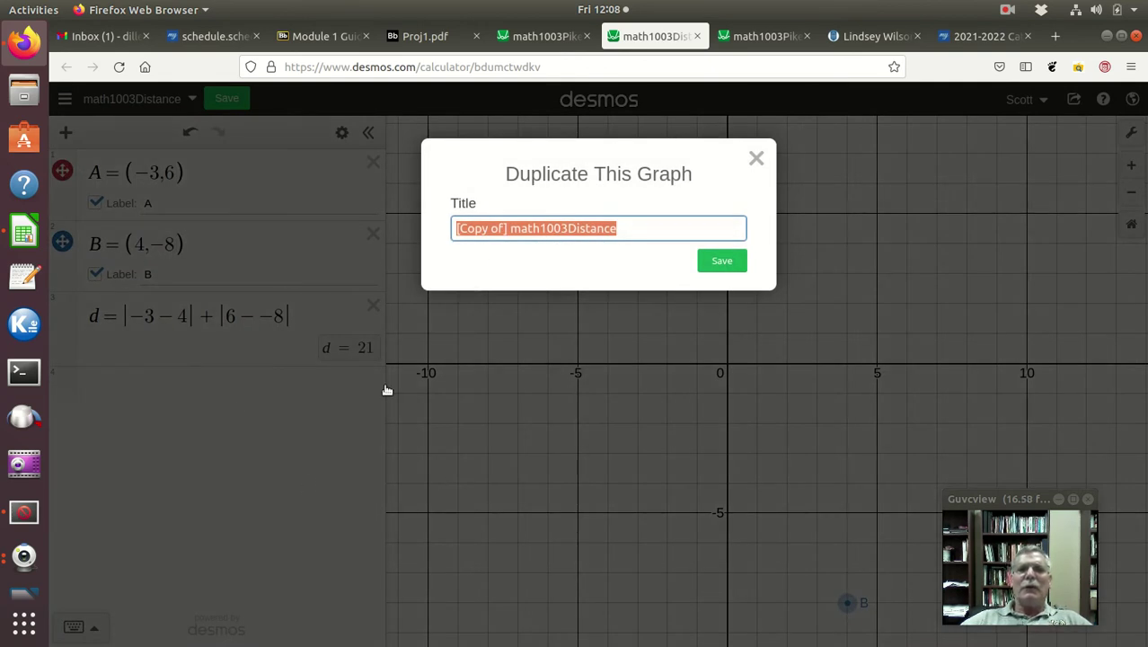
pyautogui.moveTo(509, 230); pyautogui.dragTo(455, 230)
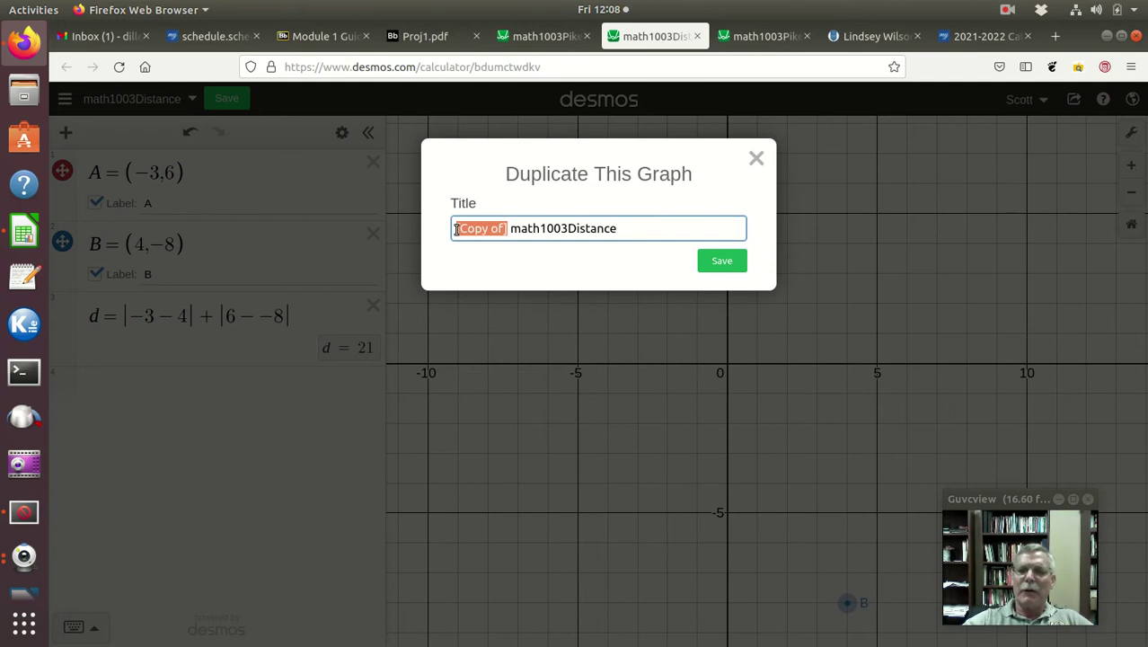
pyautogui.press('BackSpace')
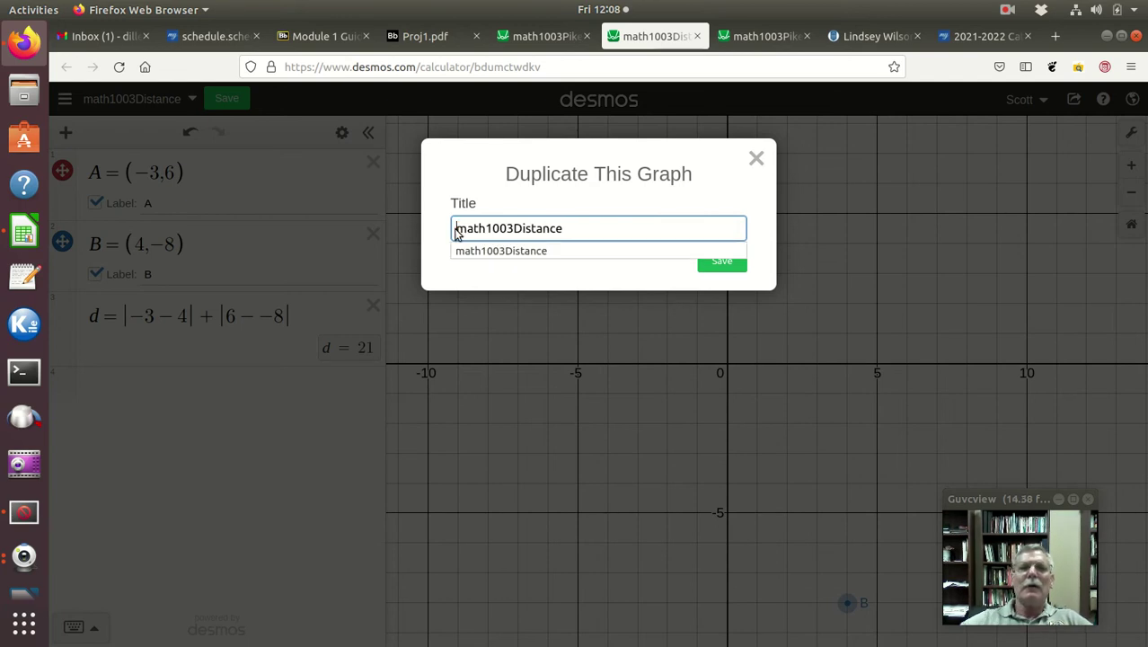
pyautogui.click(515, 231)
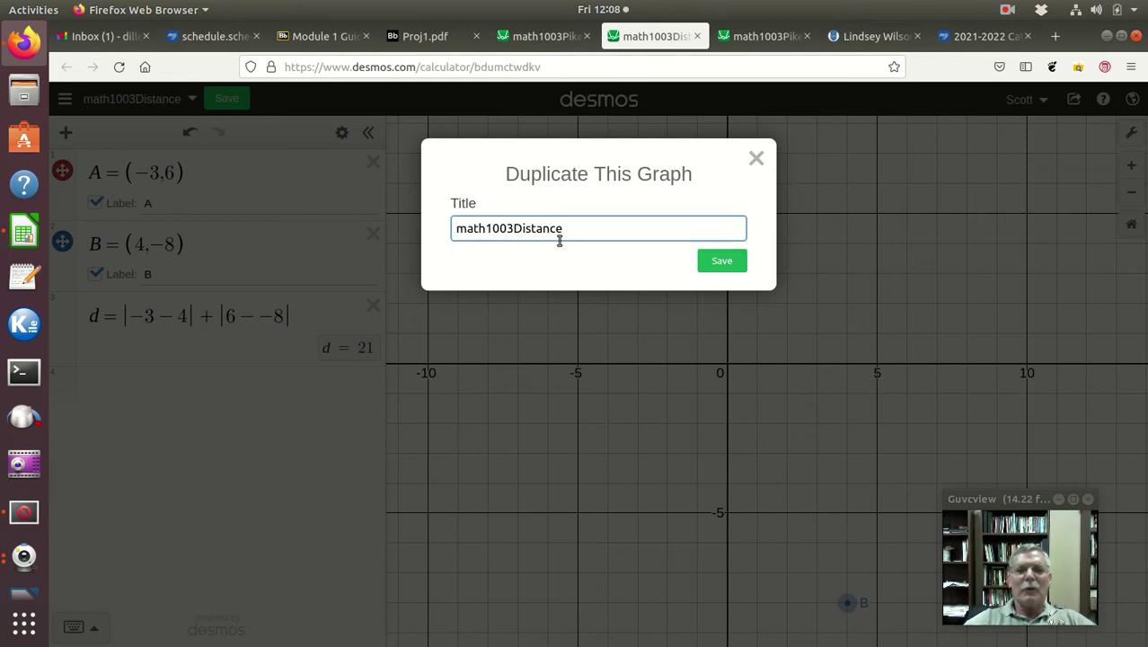
pyautogui.write('Grid')
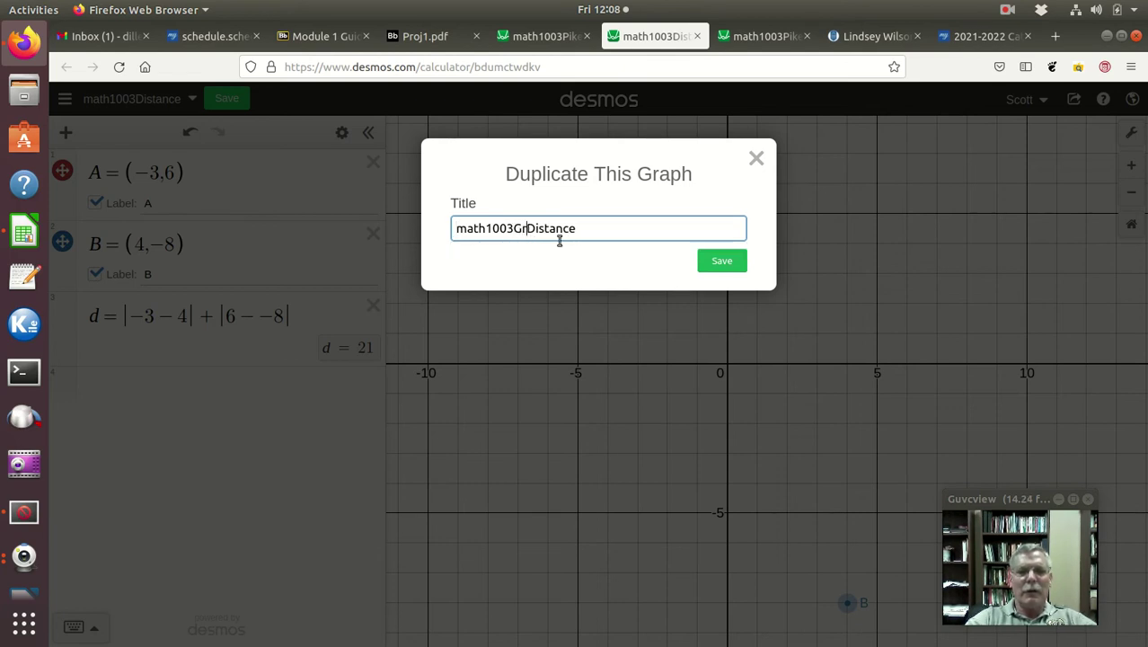
pyautogui.click(723, 262)
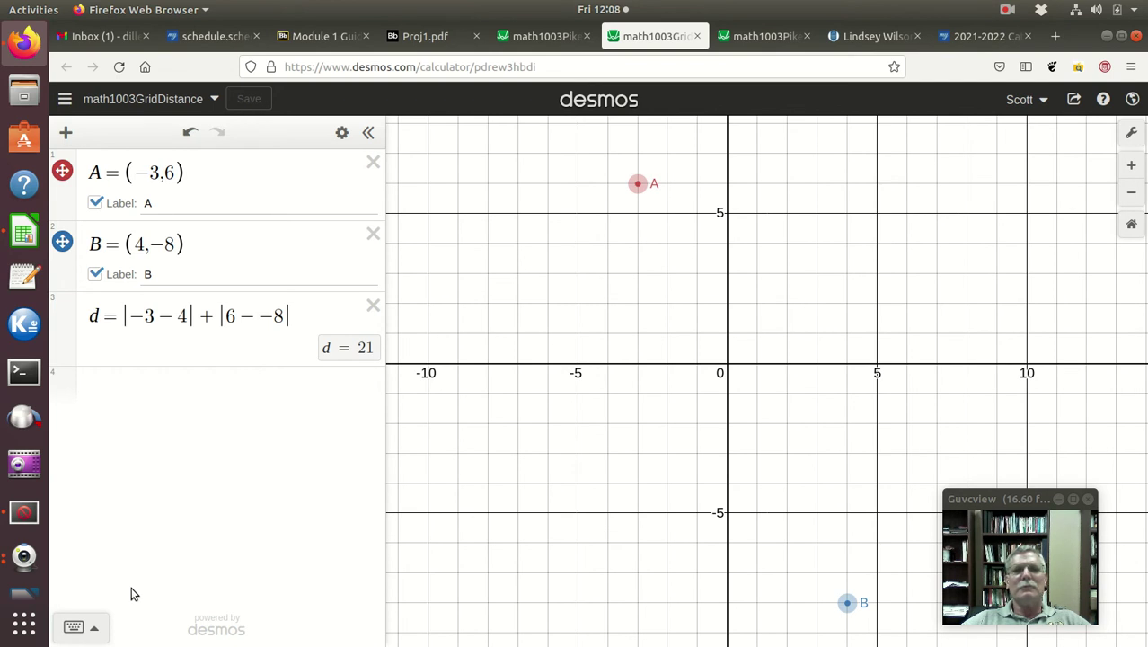
# Review Tasks 1.26–1.30 in Proj1.pdf, then switch to the math1003PikevilleMedCenter graph.
pyautogui.click(417, 36)
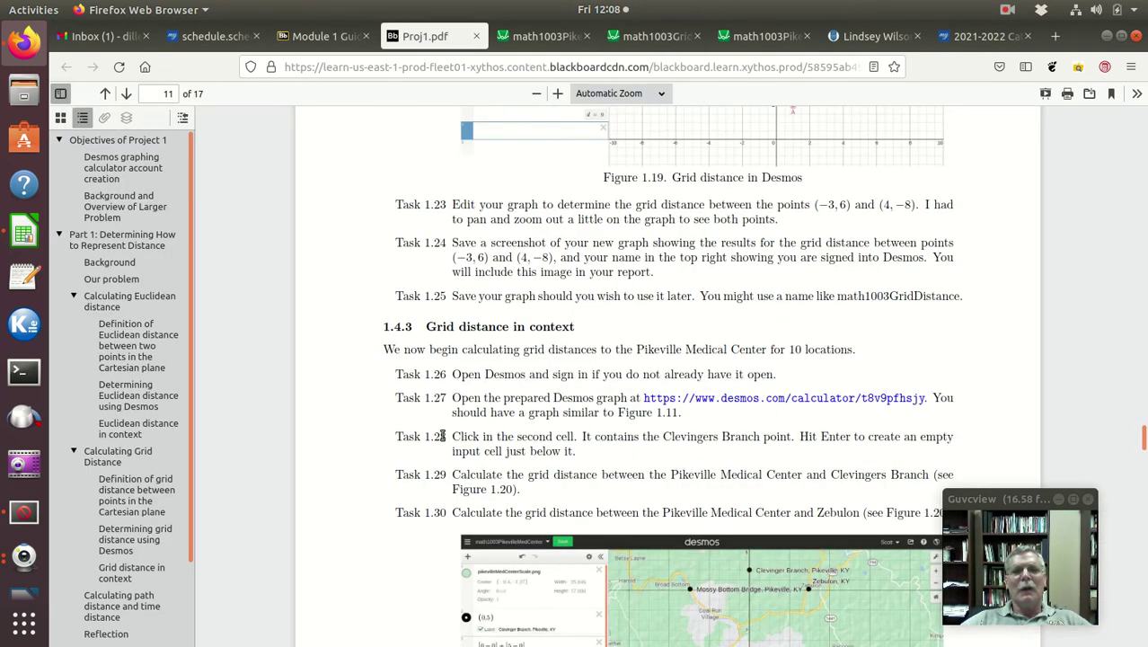
pyautogui.scroll(-5, 434, 379)
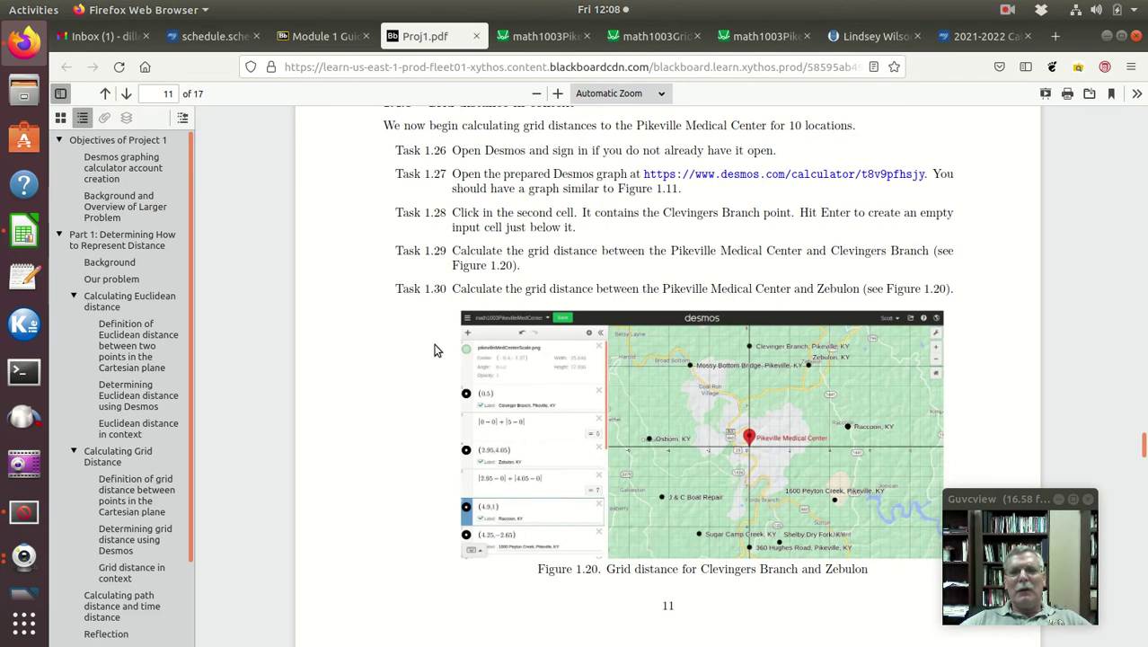
pyautogui.scroll(5, 434, 350)
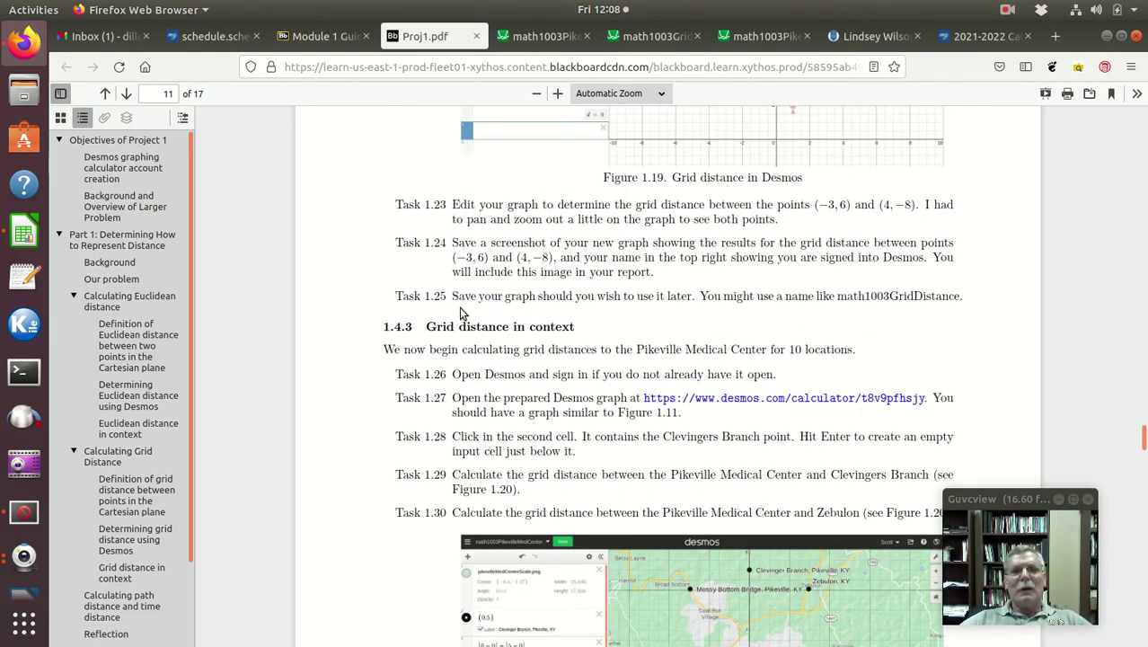
pyautogui.scroll(-5, 386, 388)
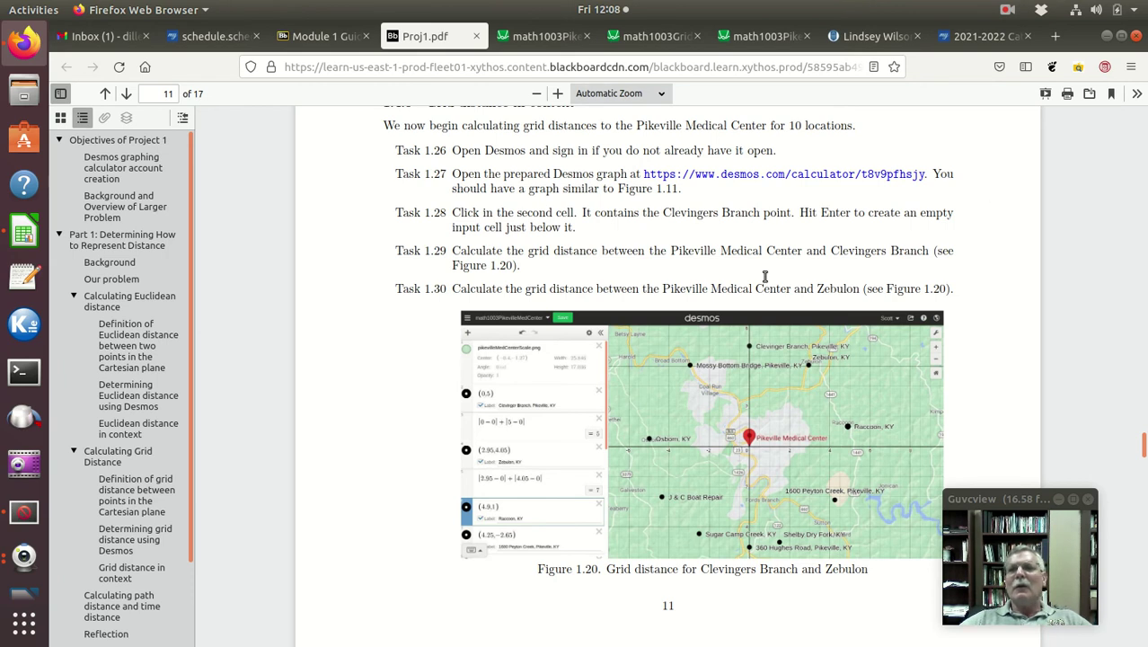
pyautogui.click(542, 36)
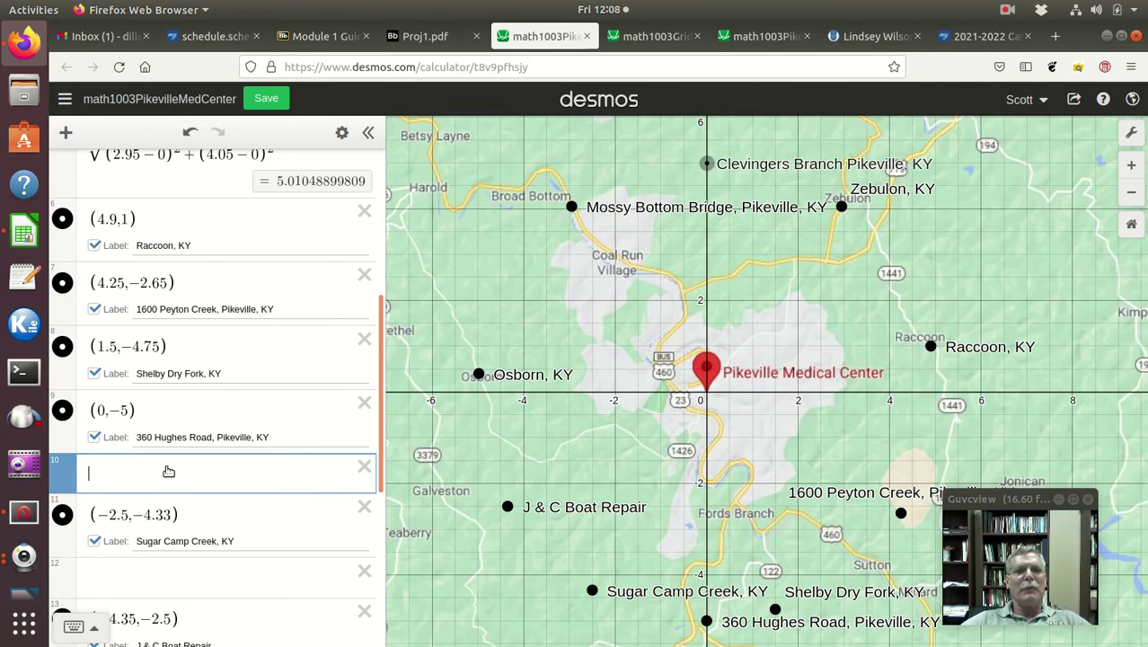
# Delete the square root from the Clevingers Branch expression, leaving (0−0)² + (5−0)² = 25.
pyautogui.scroll(5, 204, 521)
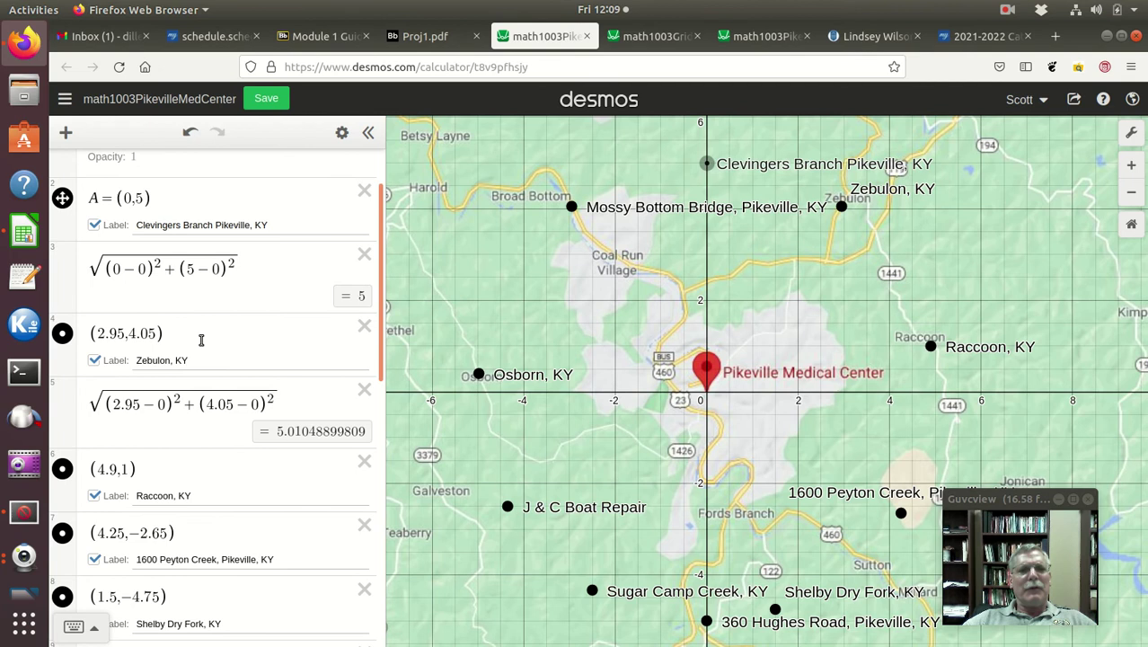
pyautogui.scroll(2, 205, 337)
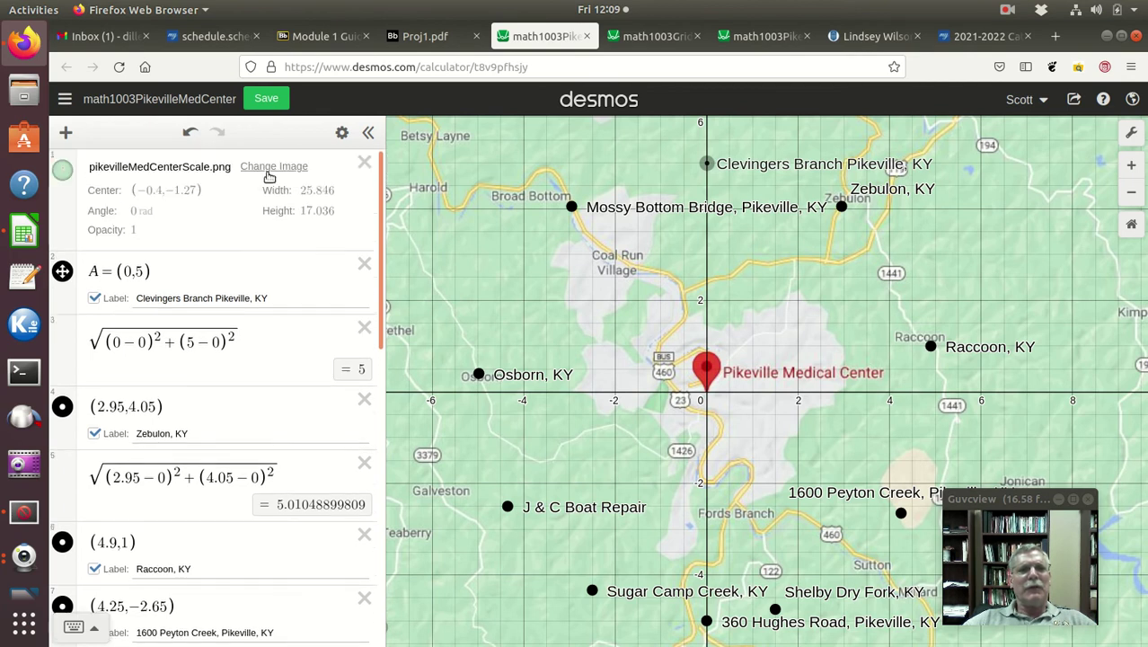
pyautogui.click(104, 343)
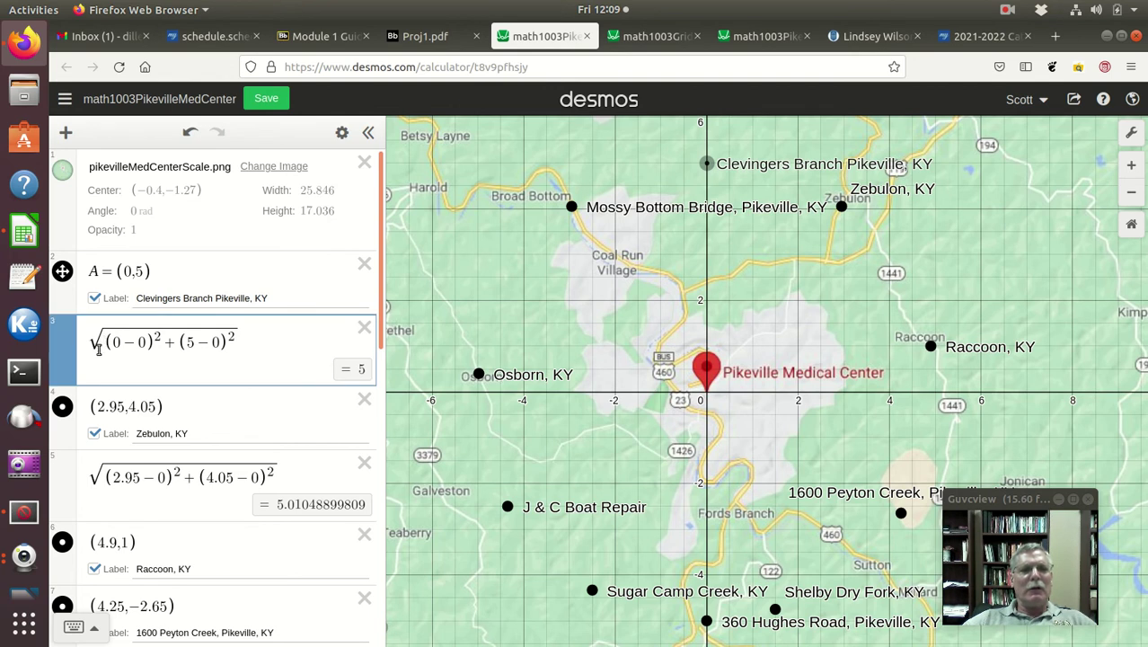
pyautogui.press('BackSpace')
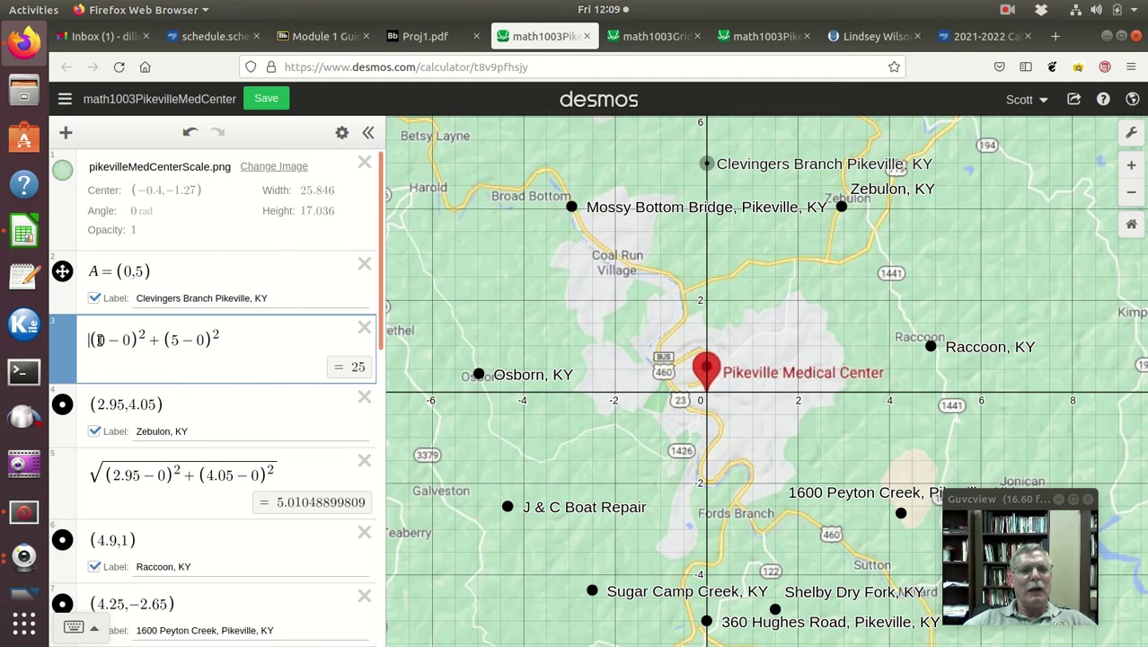
# Turn the first term into |0 − 0|, removing its square and parentheses.
pyautogui.moveTo(99, 340); pyautogui.dragTo(129, 338)
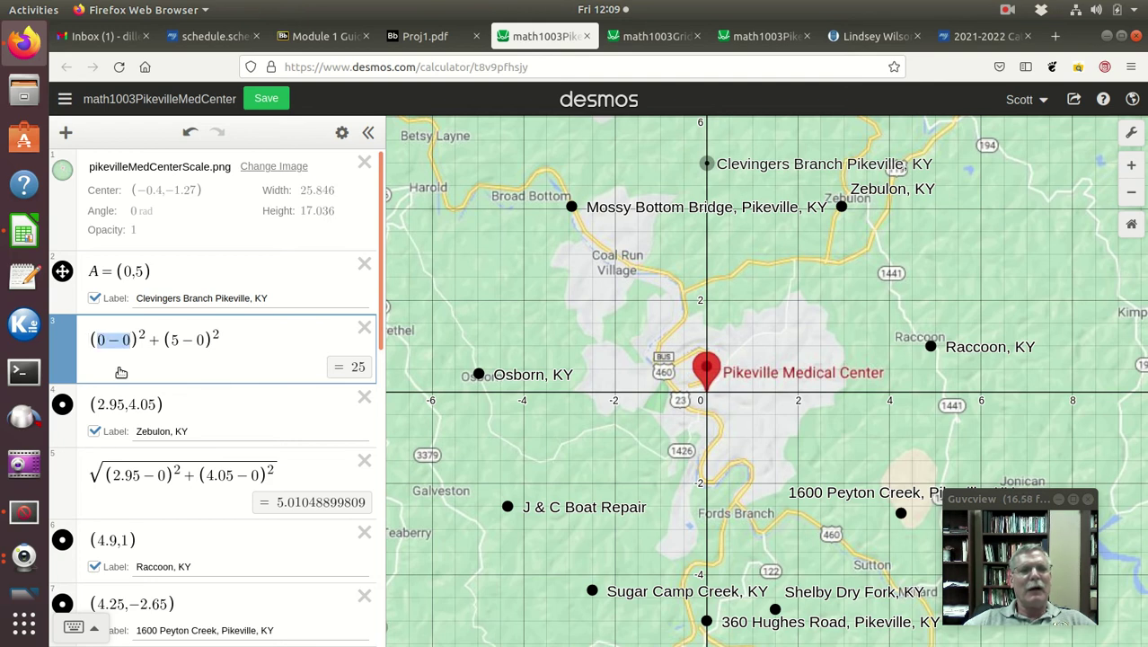
pyautogui.click(104, 629)
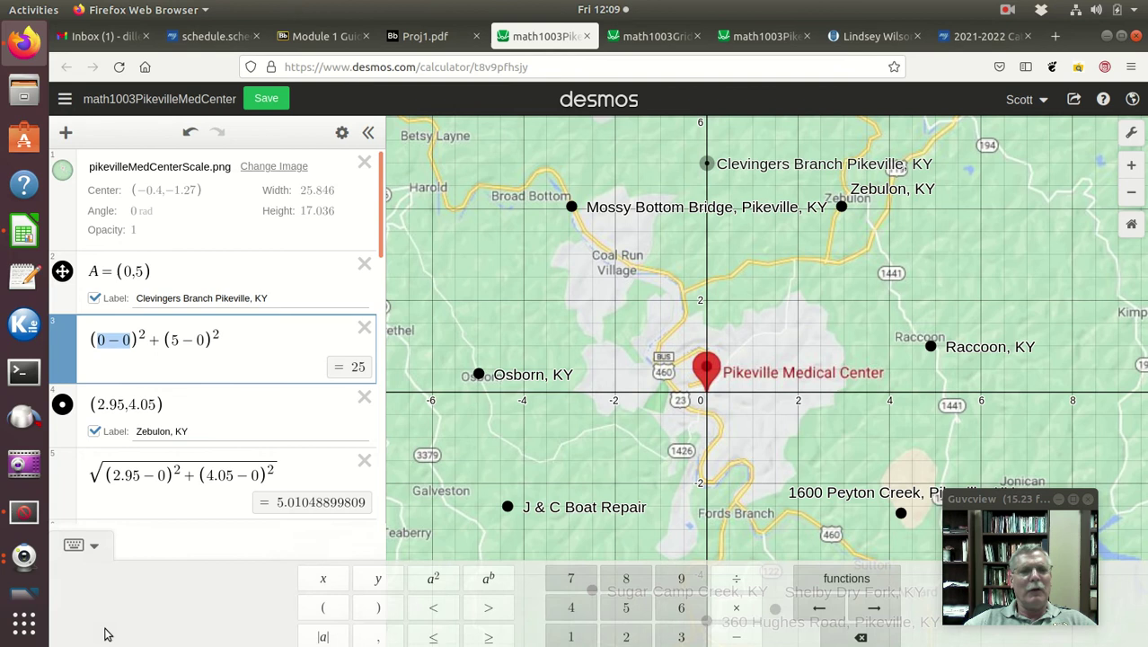
pyautogui.click(323, 600)
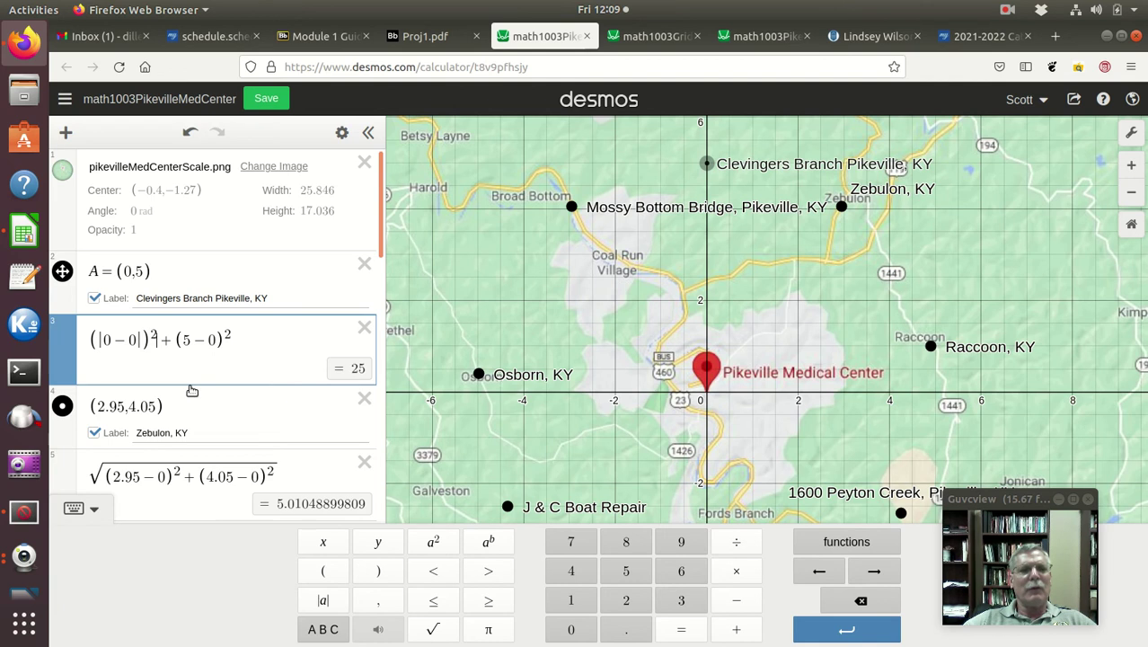
pyautogui.click(80, 508)
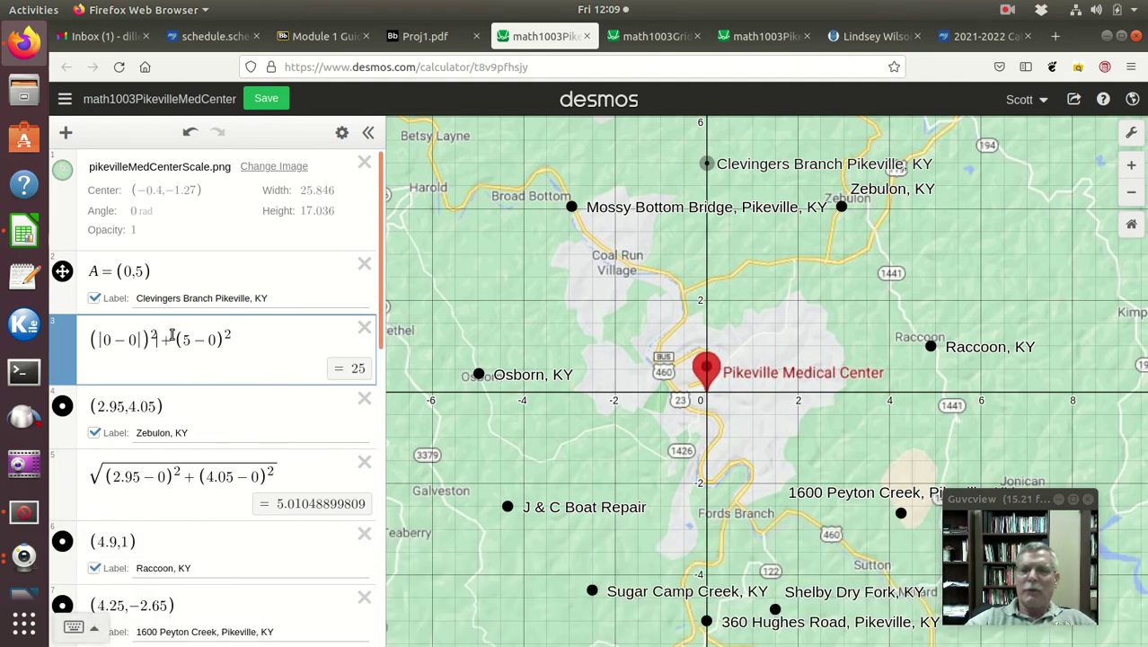
pyautogui.press('BackSpace')
pyautogui.press('BackSpace')
pyautogui.press('BackSpace')
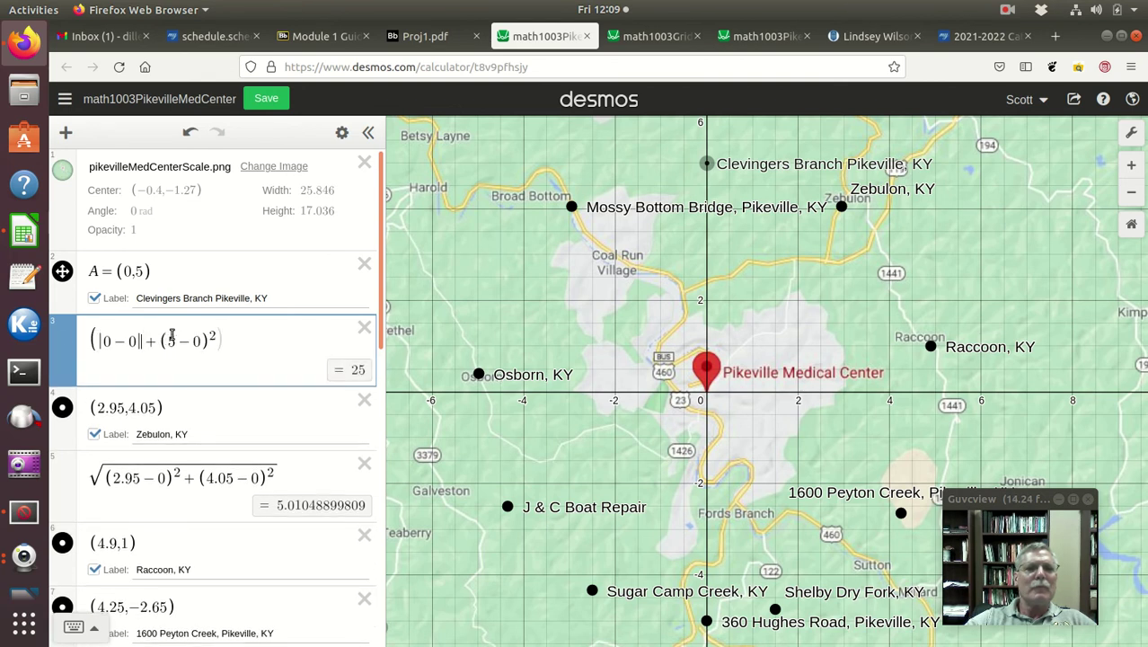
pyautogui.click(96, 337)
pyautogui.press('BackSpace')
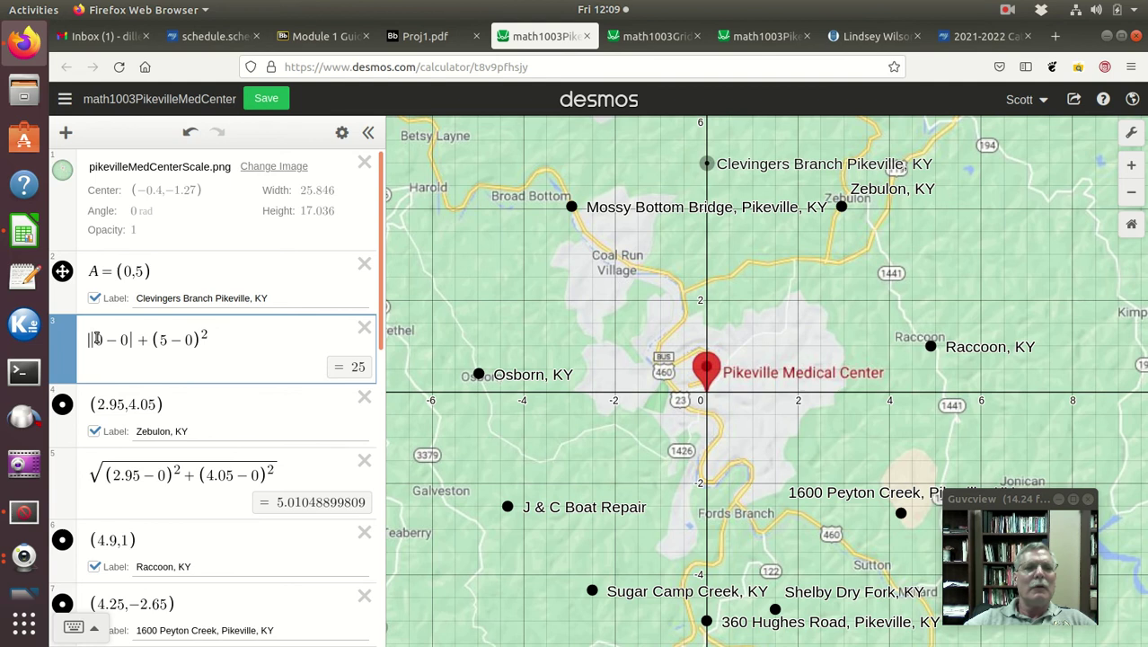
# Turn the second term into |5 − 0| so the expression evaluates to 5, and select it.
pyautogui.click(161, 339)
pyautogui.press('BackSpace')
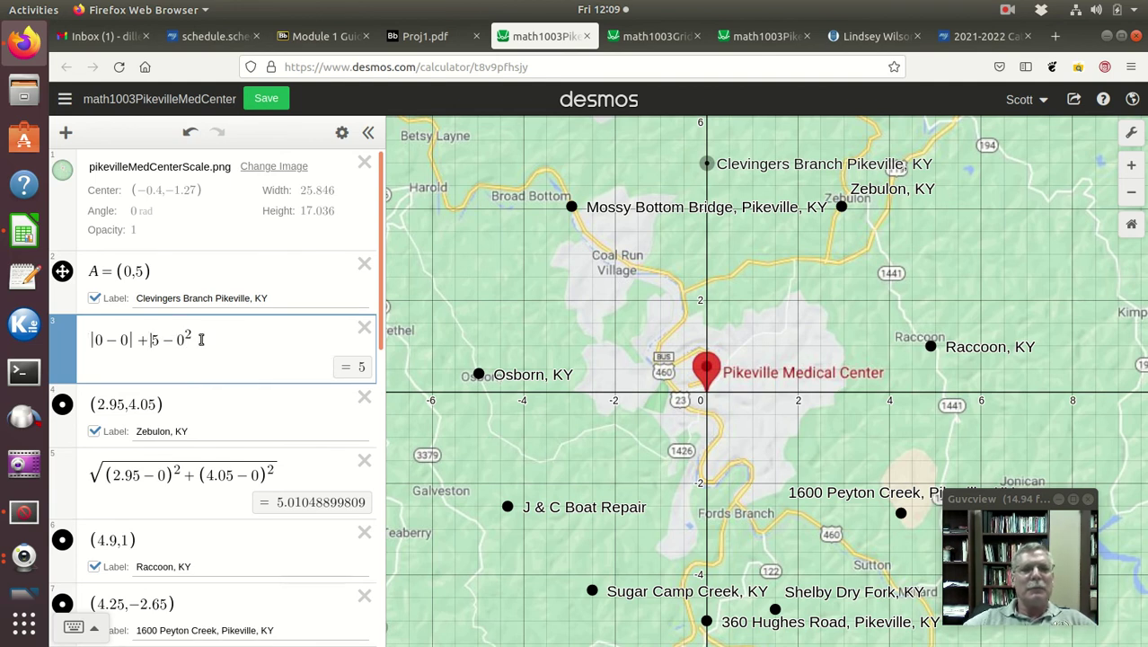
pyautogui.press('BackSpace')
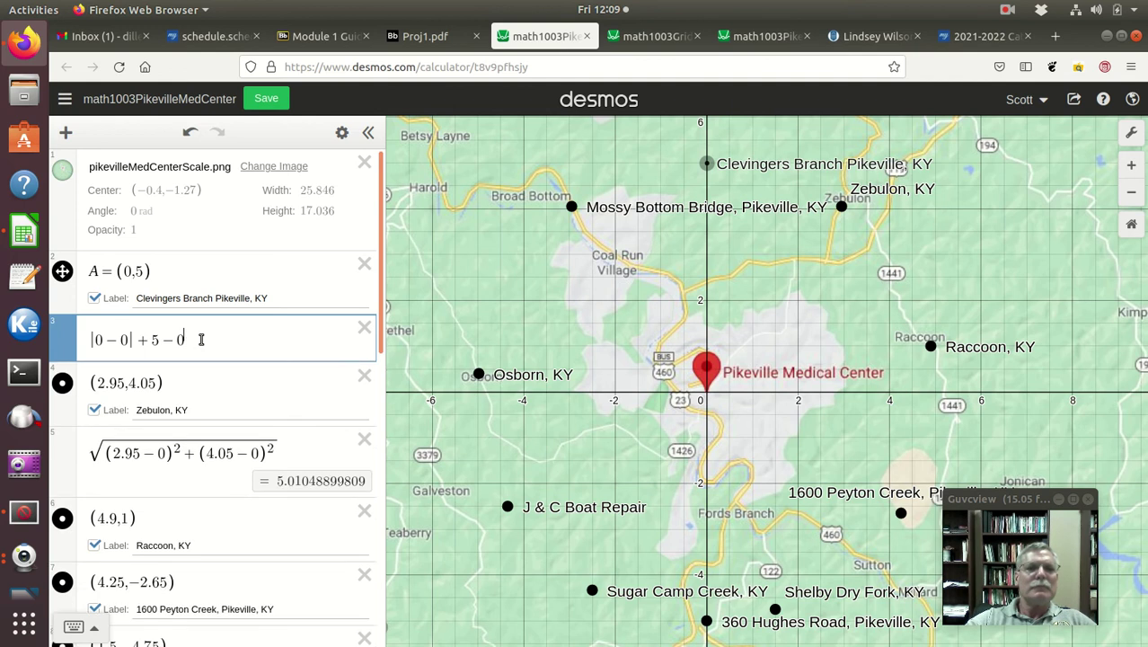
pyautogui.press('BackSpace')
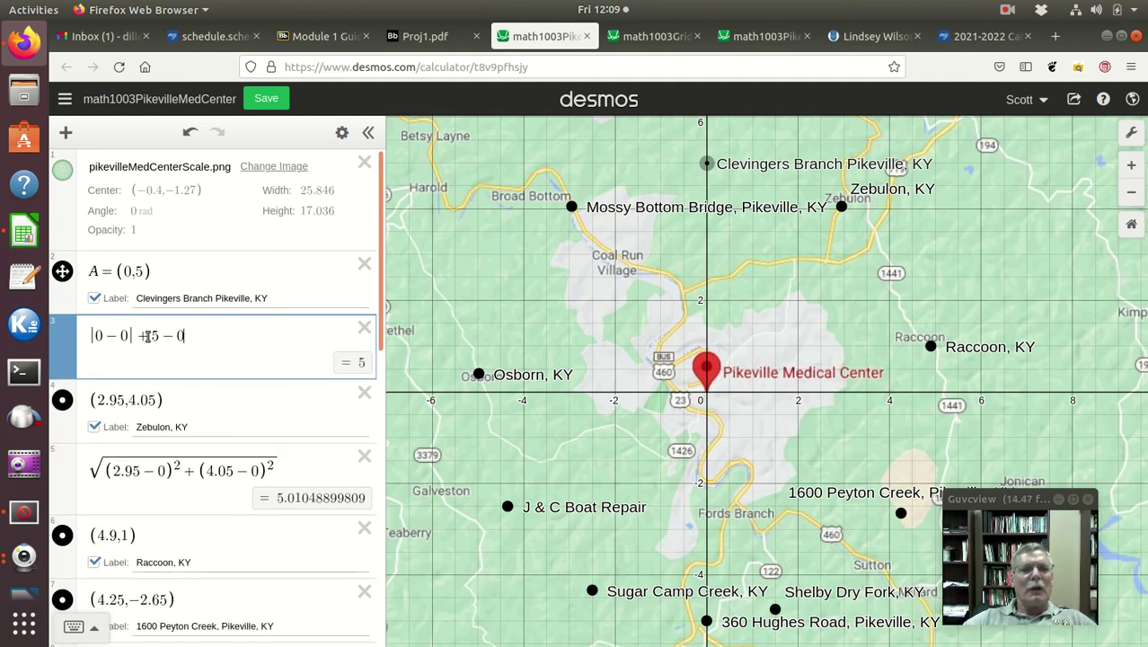
pyautogui.click(154, 337)
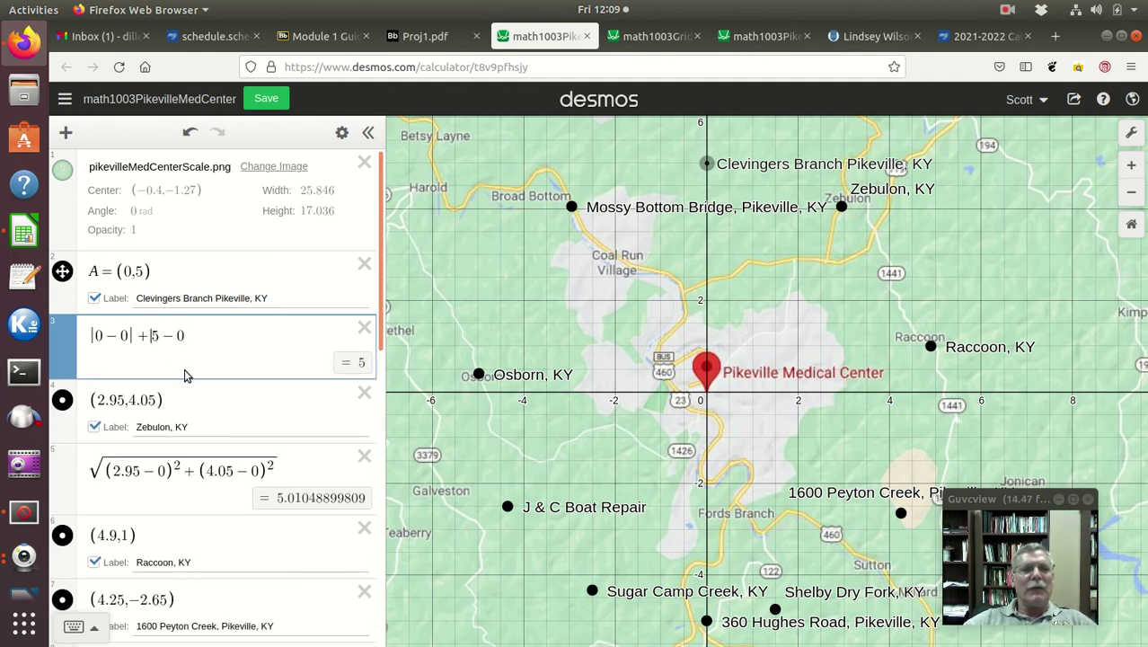
pyautogui.write('|')
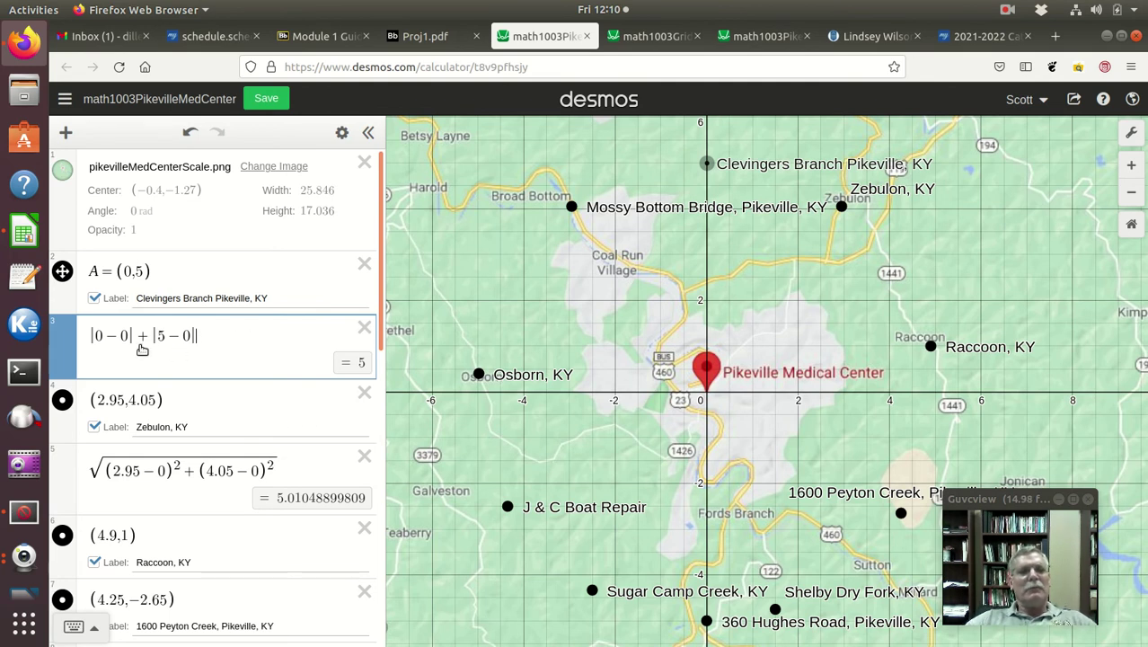
pyautogui.moveTo(90, 337); pyautogui.dragTo(187, 346)
pyautogui.hotkey('ctrl', 'c')
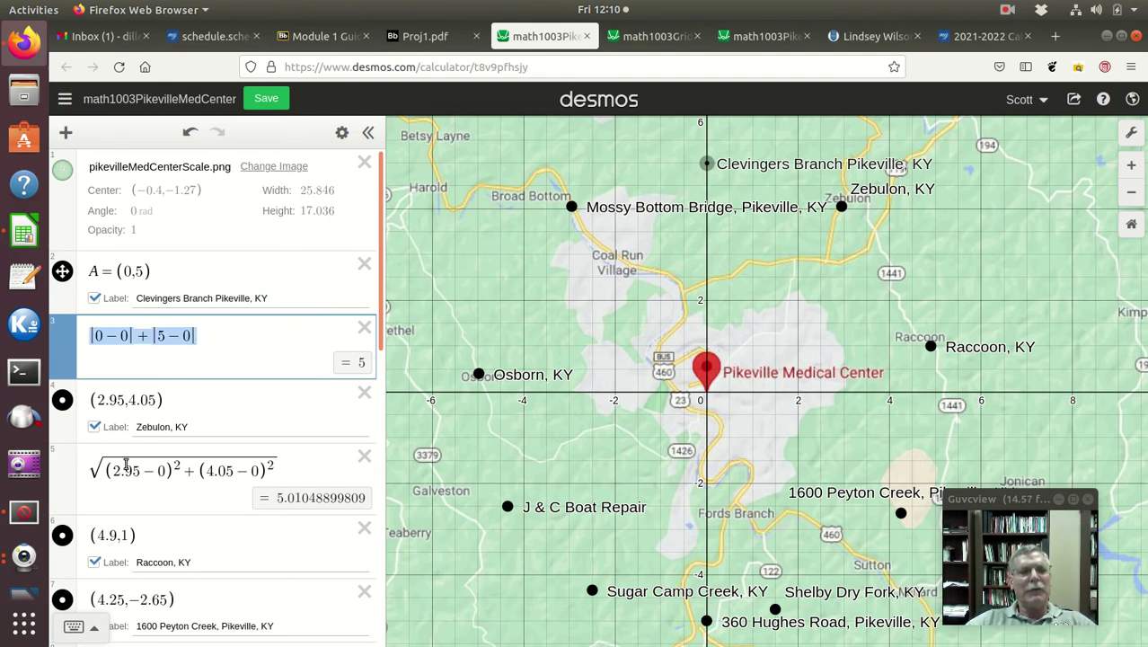
# Replace Zebulon's Euclidean formula with the grid distance |2.95 − 0| + |4.05 − 0|.
pyautogui.moveTo(90, 469); pyautogui.dragTo(257, 472)
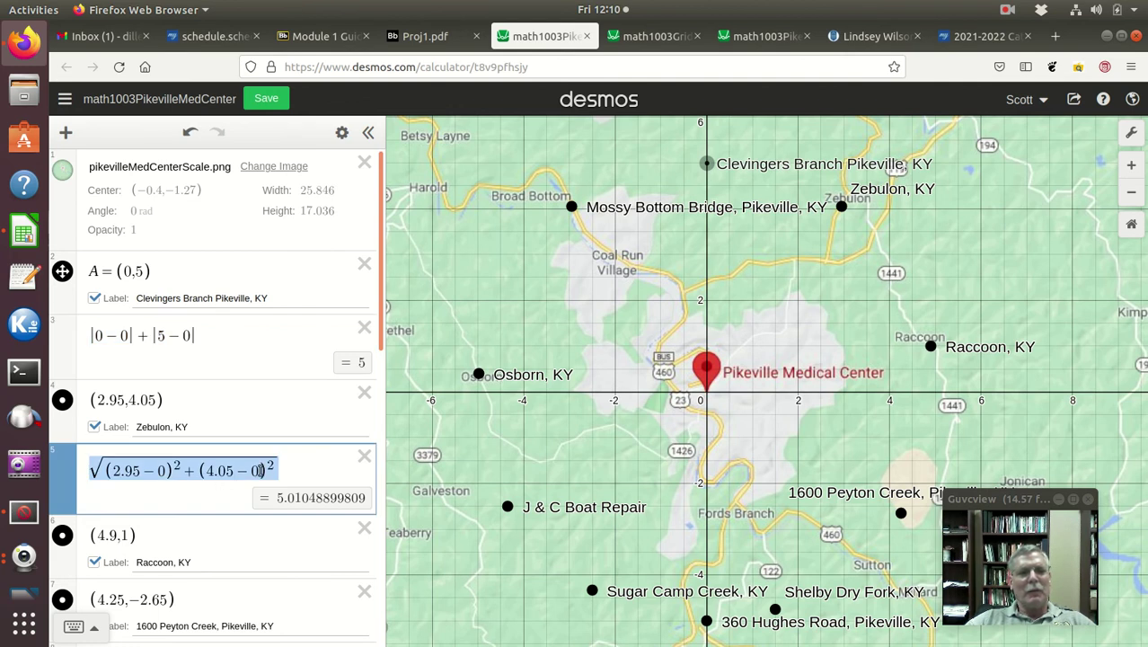
pyautogui.hotkey('ctrl', 'v')
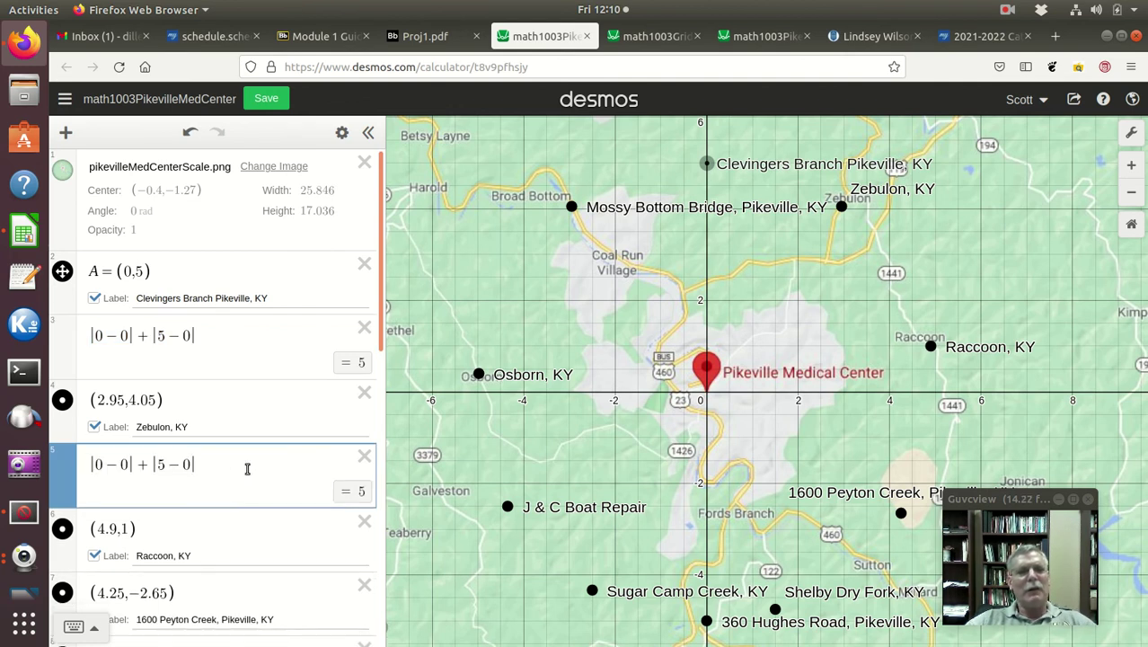
pyautogui.doubleClick(99, 464)
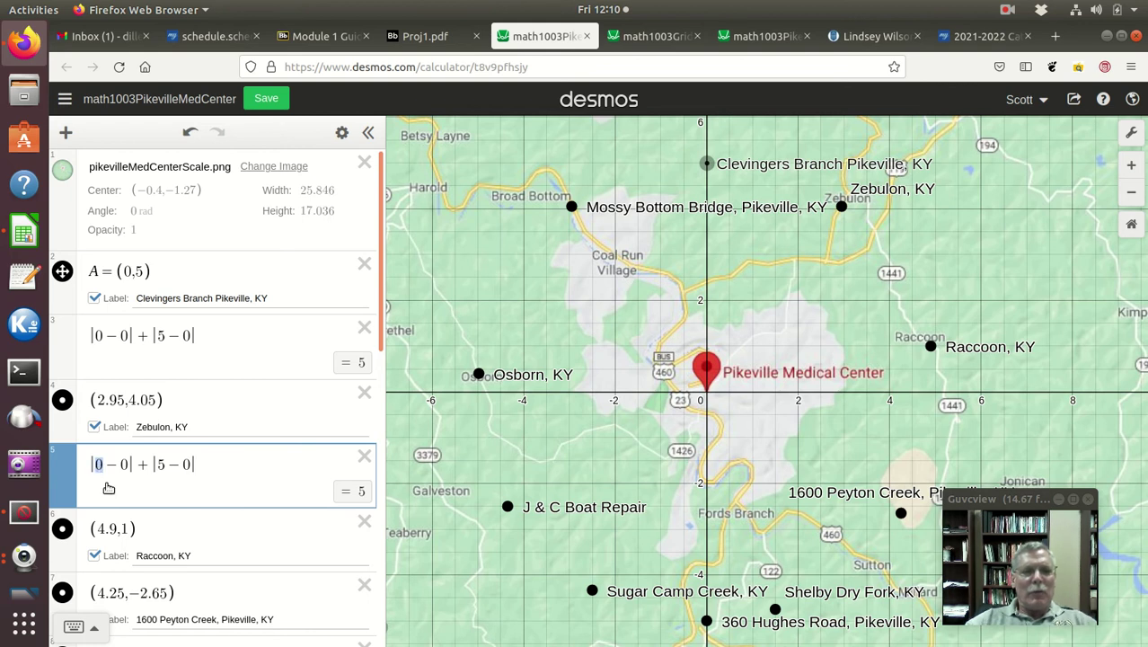
pyautogui.write('2.95')
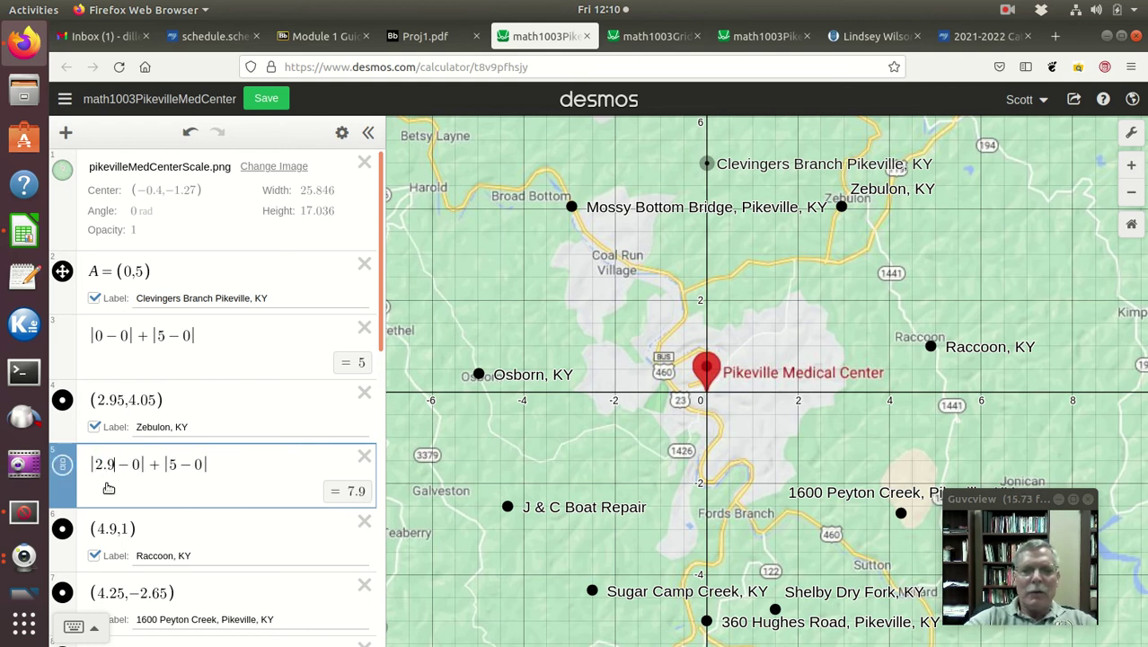
pyautogui.doubleClick(180, 464)
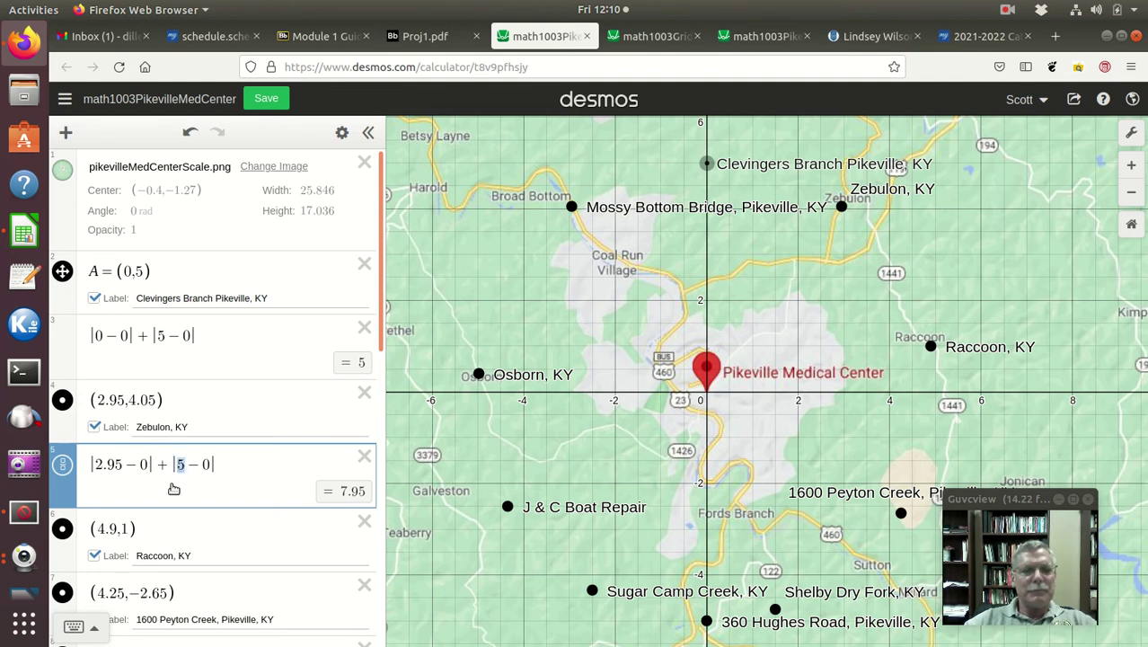
pyautogui.write('4.05')
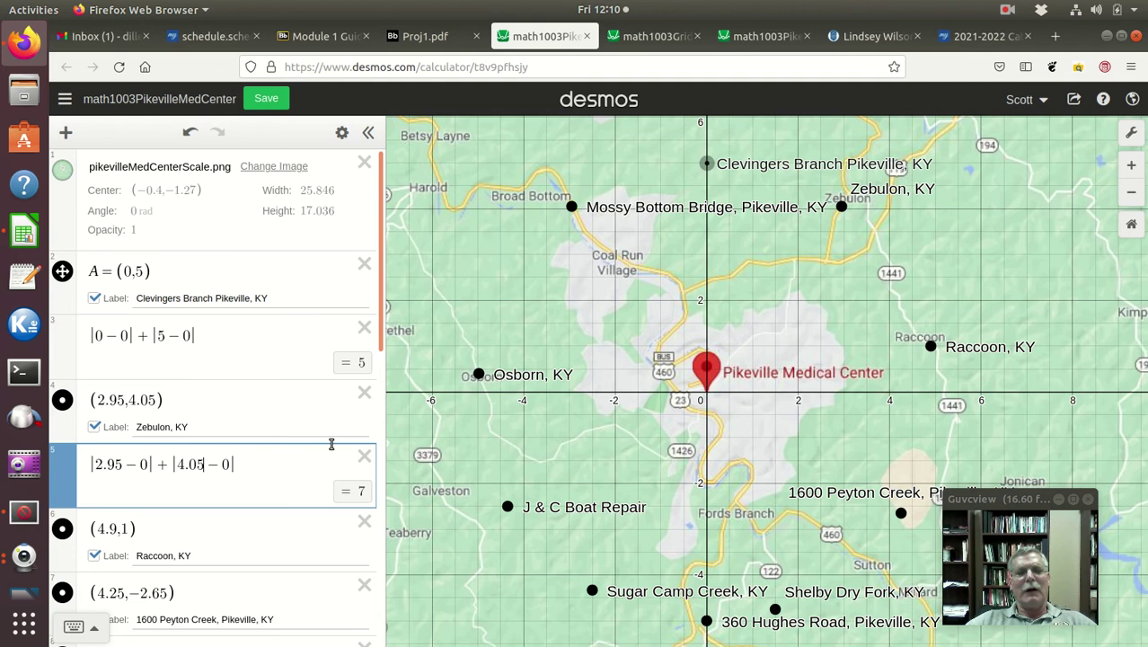
pyautogui.scroll(-3, 307, 452)
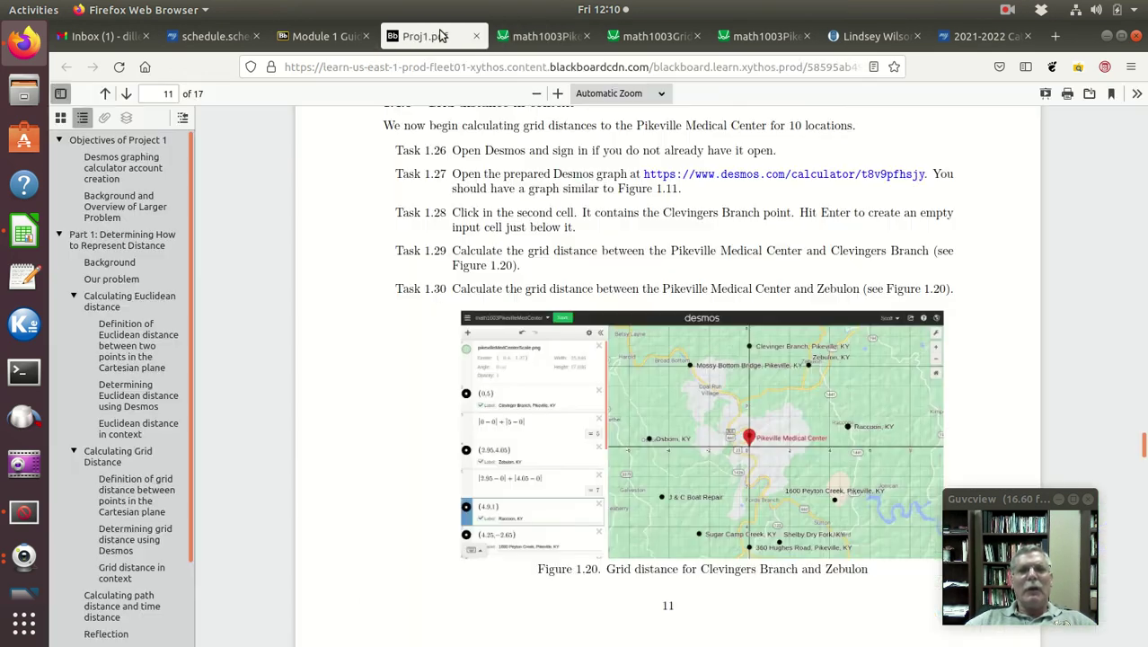
# Scroll Proj1.pdf to page 12 with Tasks 1.31–1.33 and Table 1.21.
pyautogui.click(441, 36)
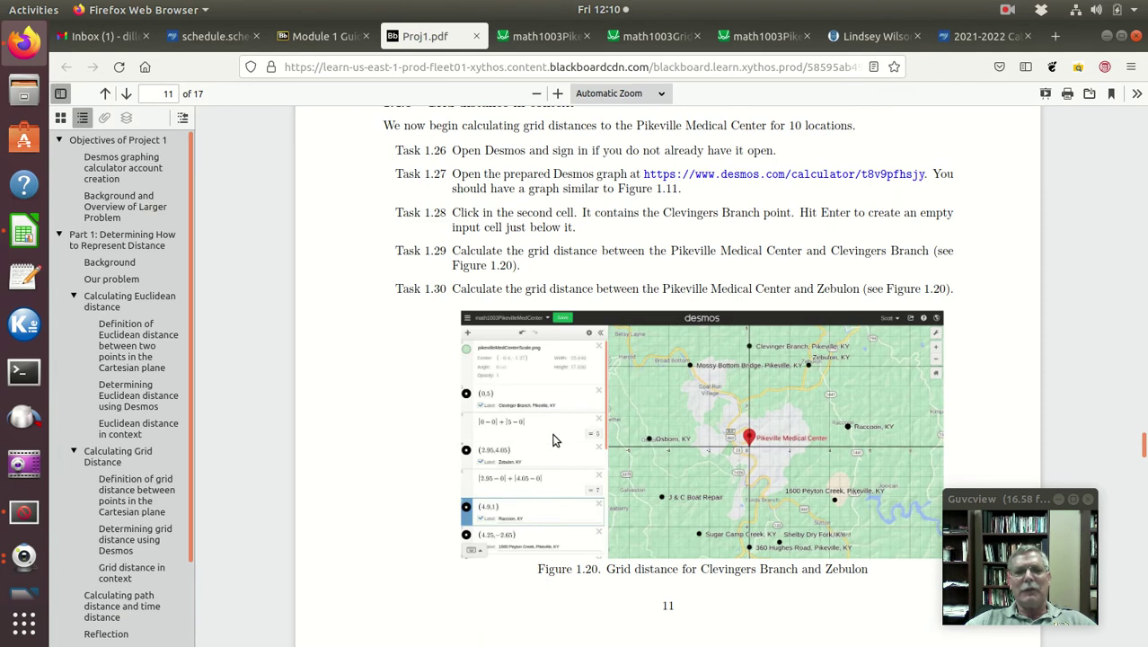
pyautogui.scroll(-3, 524, 476)
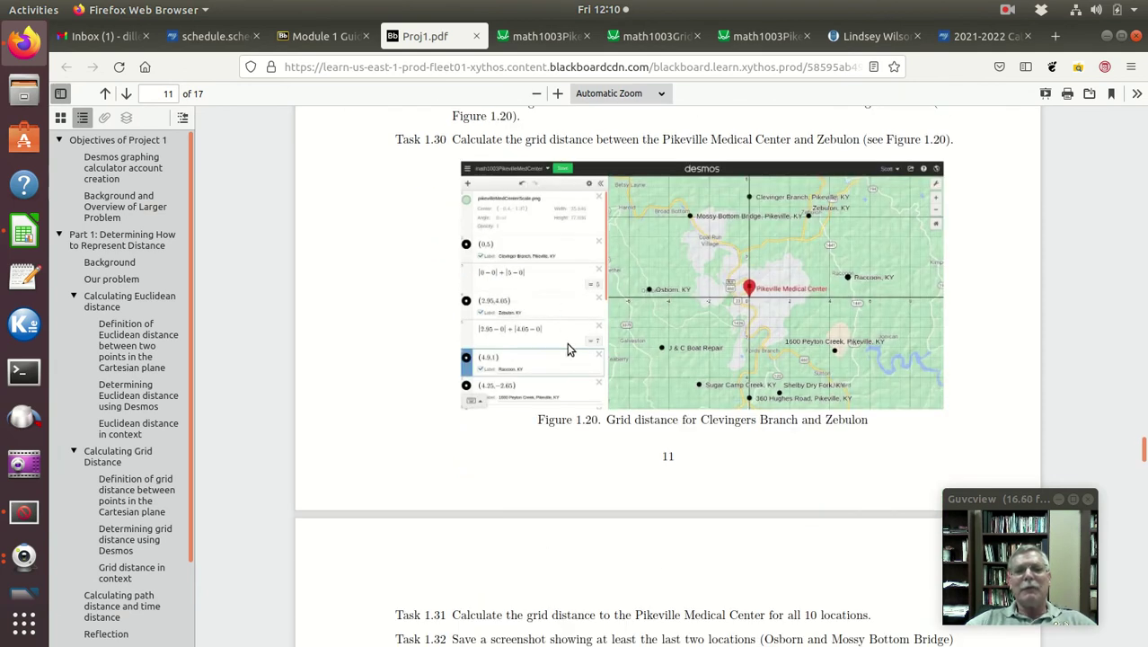
pyautogui.scroll(-6, 566, 342)
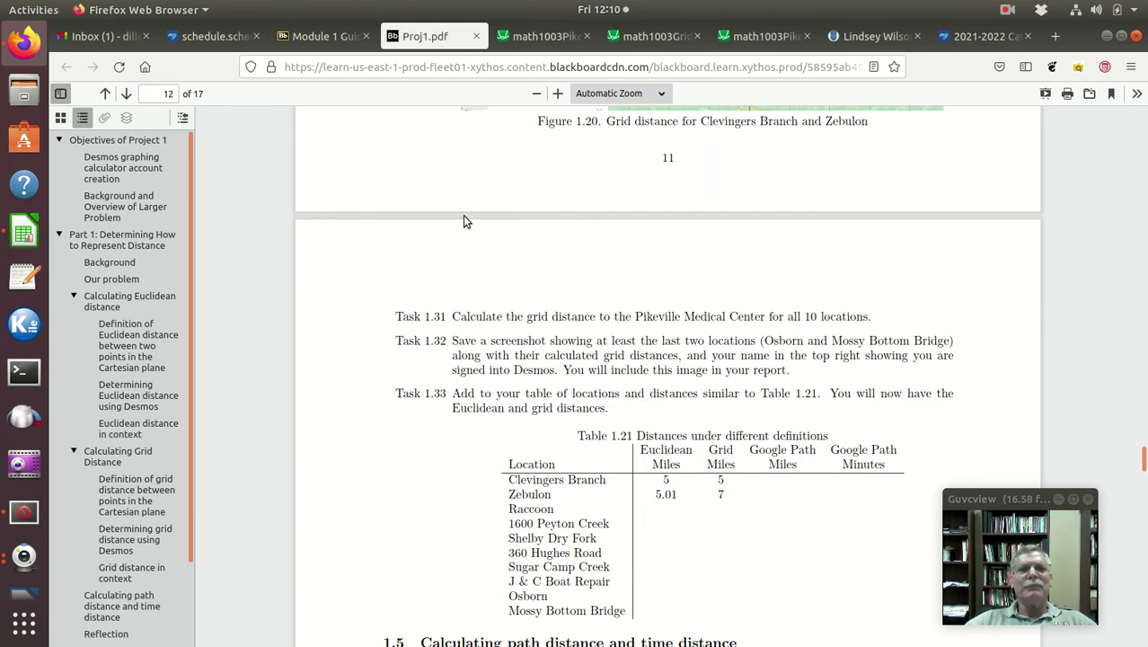
# In the Pikeville graph, turn the empty square-root row below Osborn into empty absolute-value bars.
pyautogui.click(659, 39)
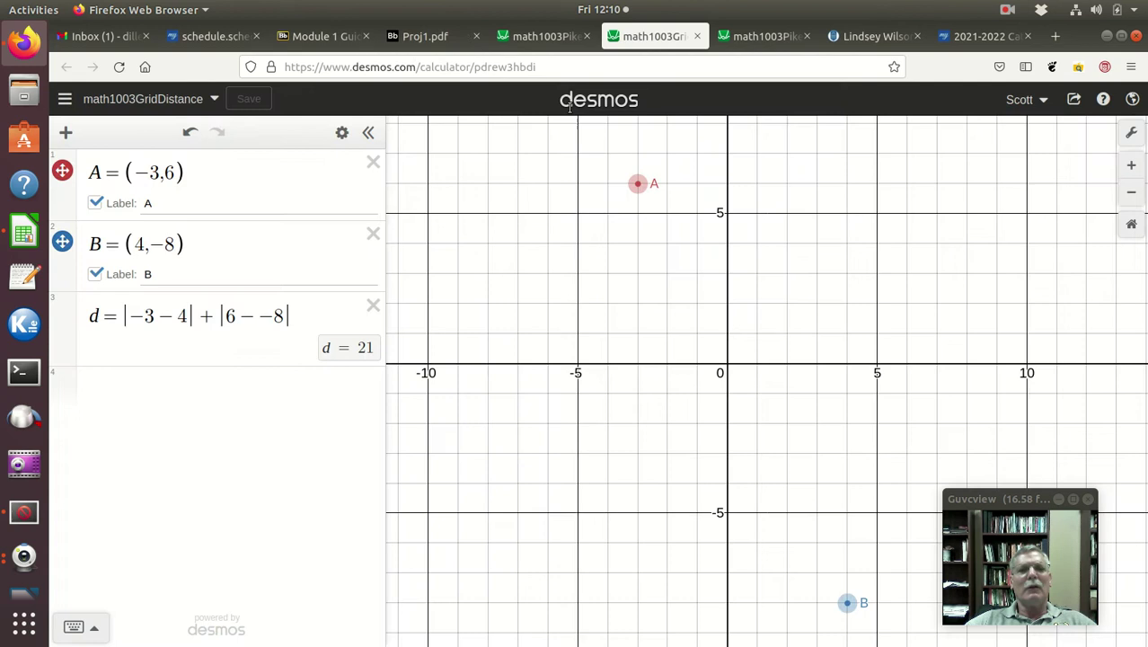
pyautogui.click(544, 37)
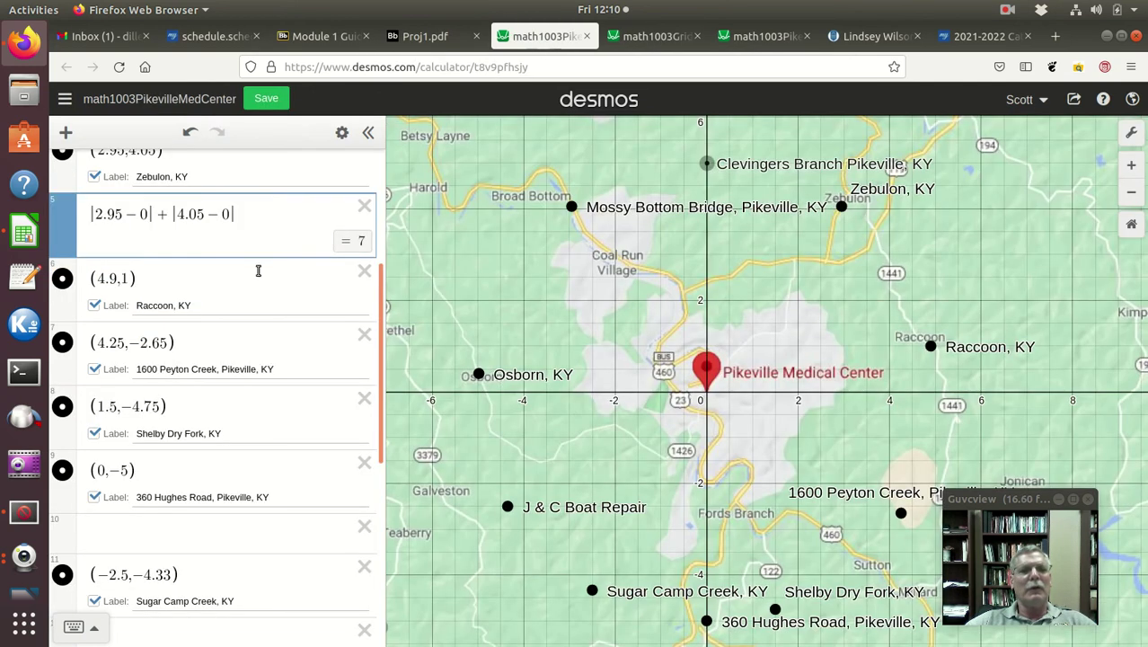
pyautogui.scroll(-5, 241, 359)
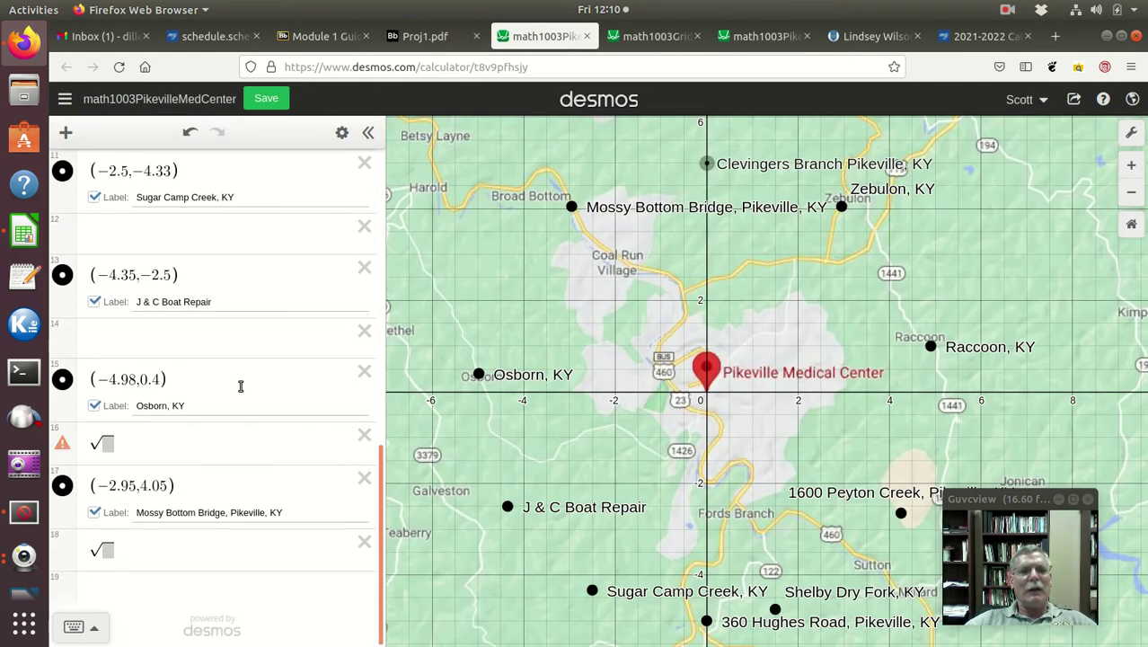
pyautogui.click(133, 442)
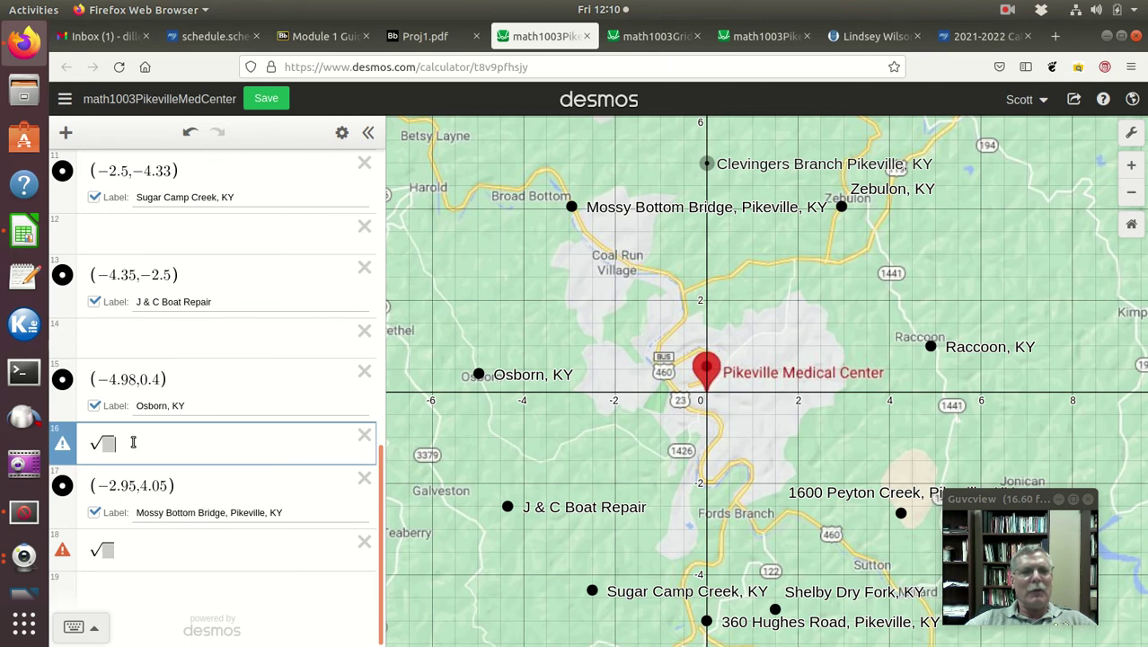
pyautogui.moveTo(102, 448); pyautogui.dragTo(93, 442)
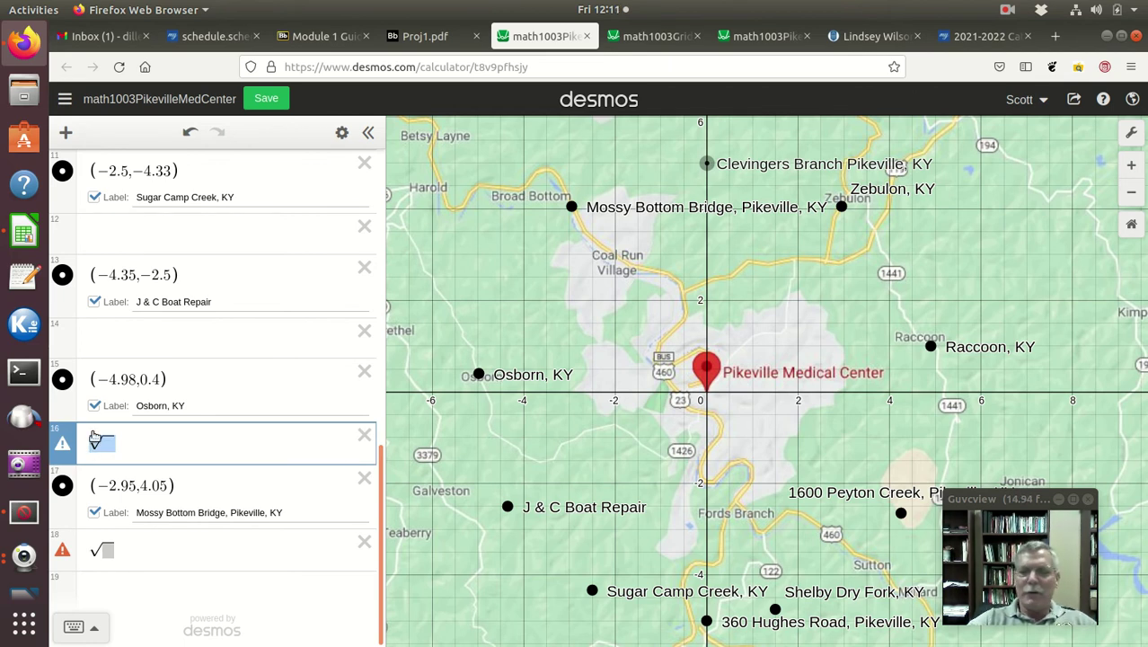
pyautogui.write('|')
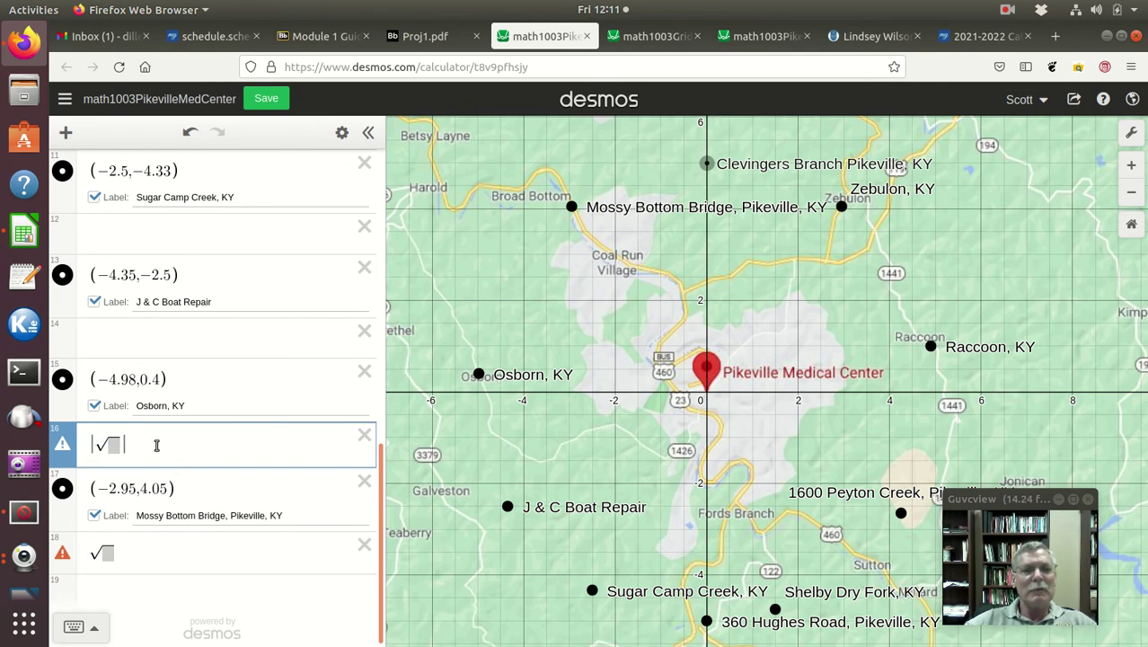
pyautogui.press('BackSpace')
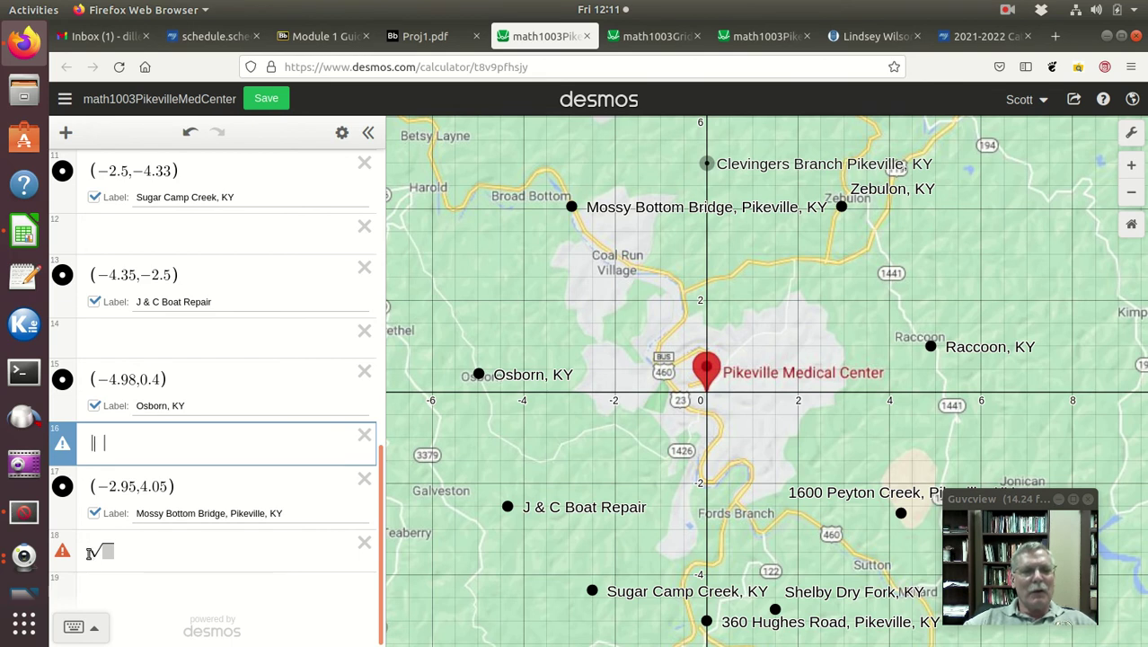
# Convert the row below Mossy Bottom Bridge likewise, add an empty row, and check Table 1.21.
pyautogui.moveTo(93, 551); pyautogui.dragTo(128, 550)
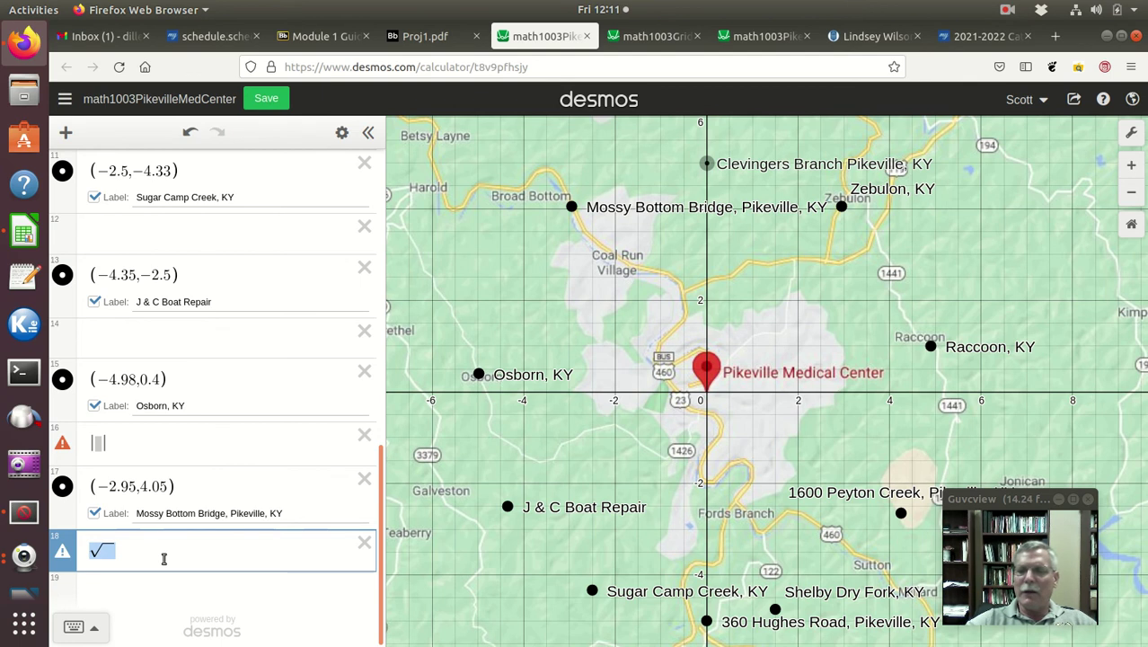
pyautogui.write('|')
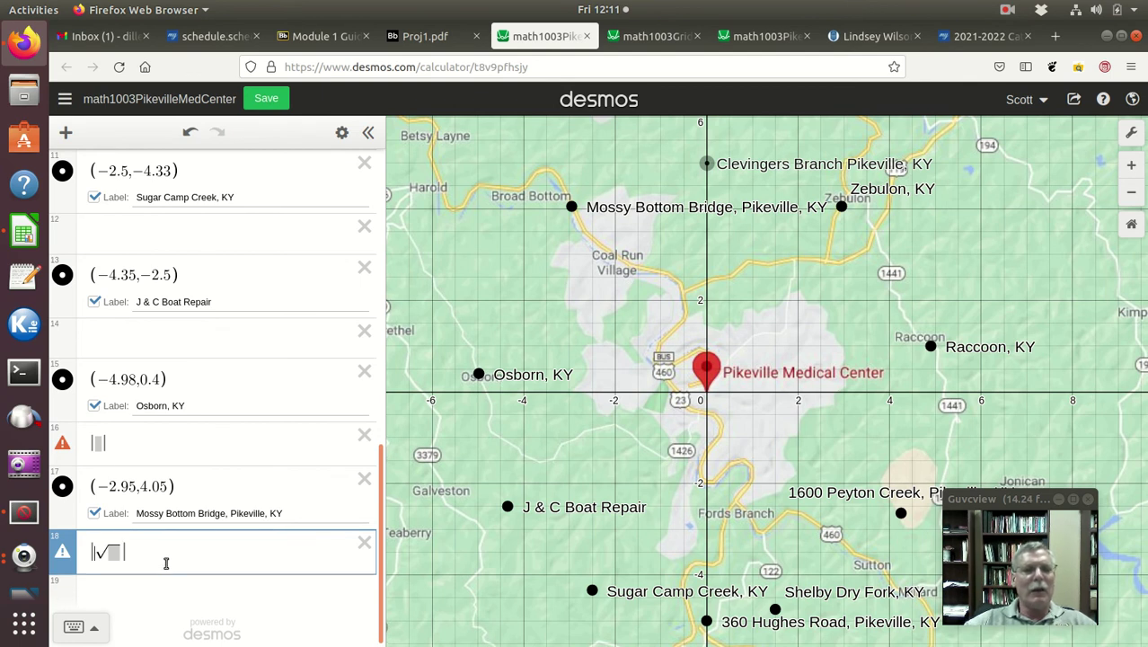
pyautogui.moveTo(100, 551); pyautogui.dragTo(114, 553)
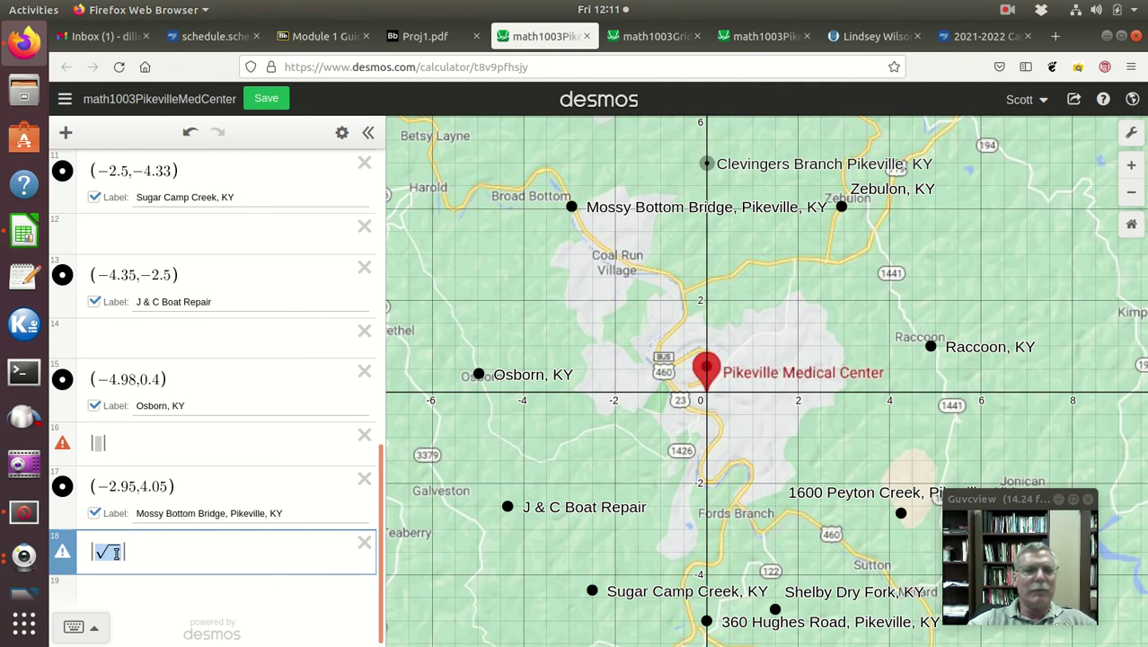
pyautogui.press('BackSpace')
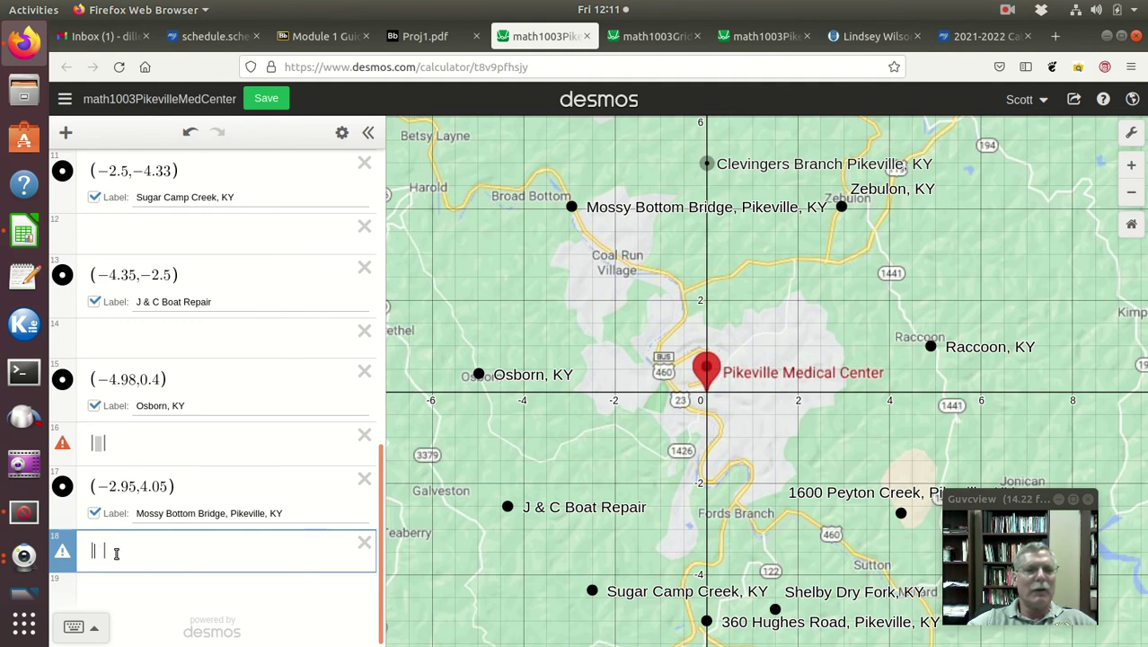
pyautogui.click(179, 586)
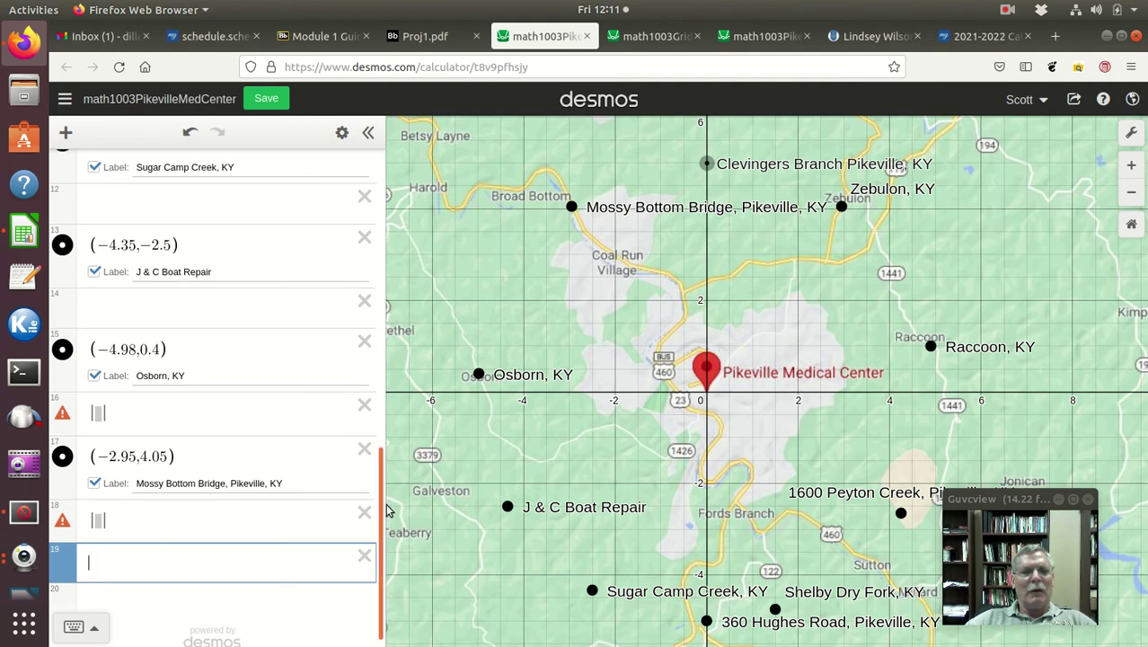
pyautogui.scroll(2, 380, 518)
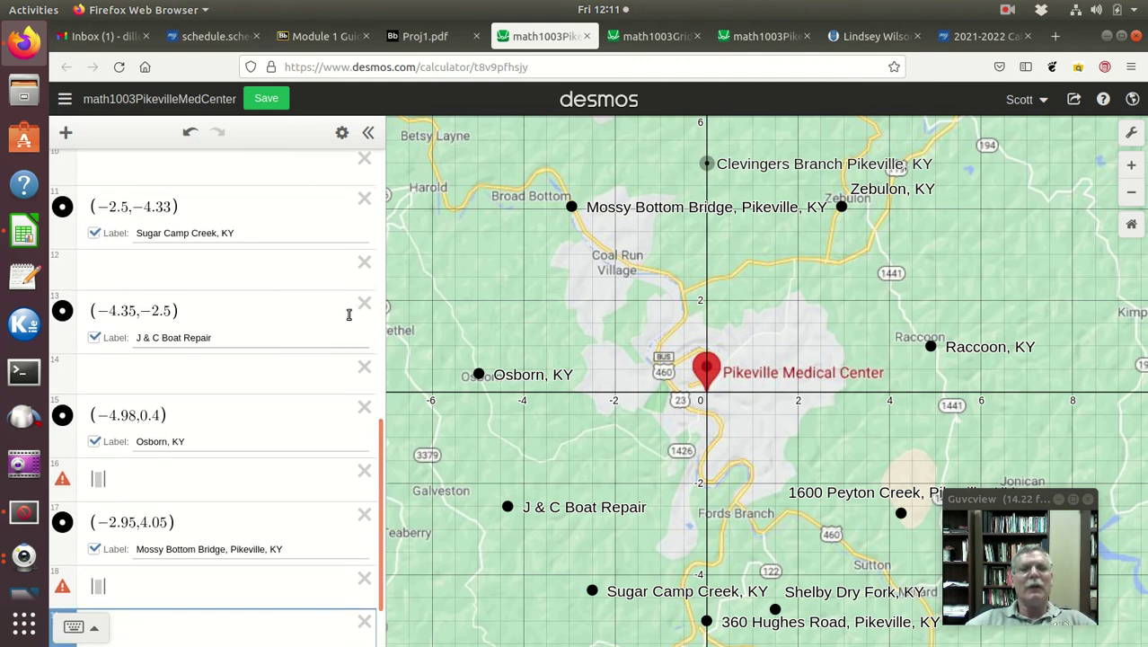
pyautogui.click(427, 45)
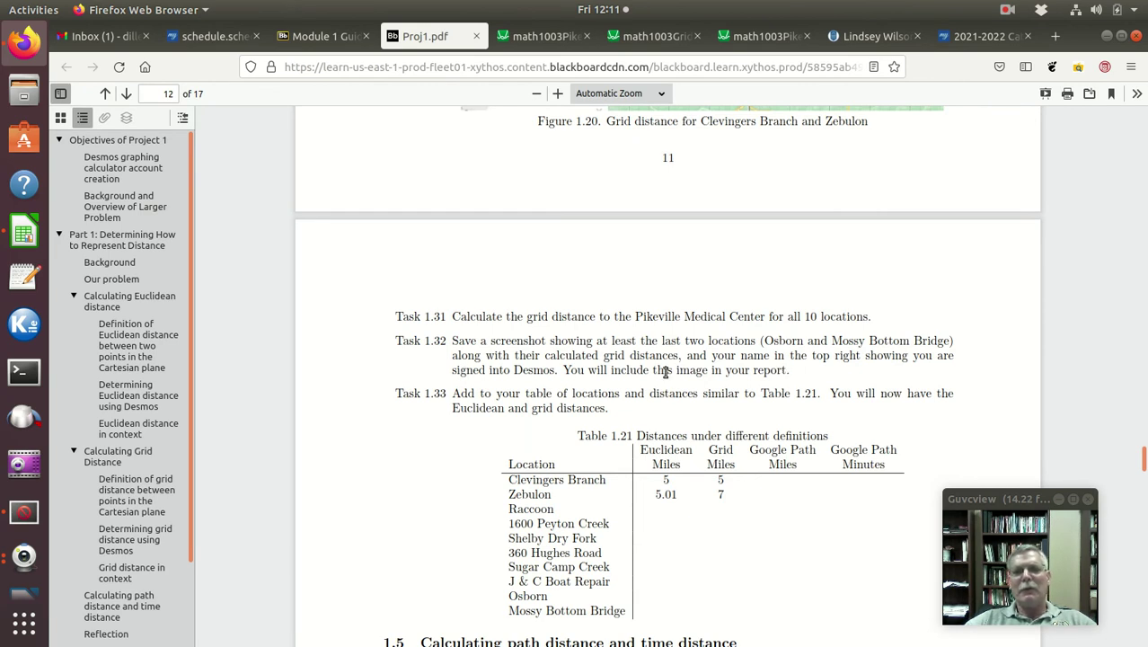
# Switch back to the math1003PikevilleMedCenter map with its Pikeville location points.
pyautogui.click(552, 39)
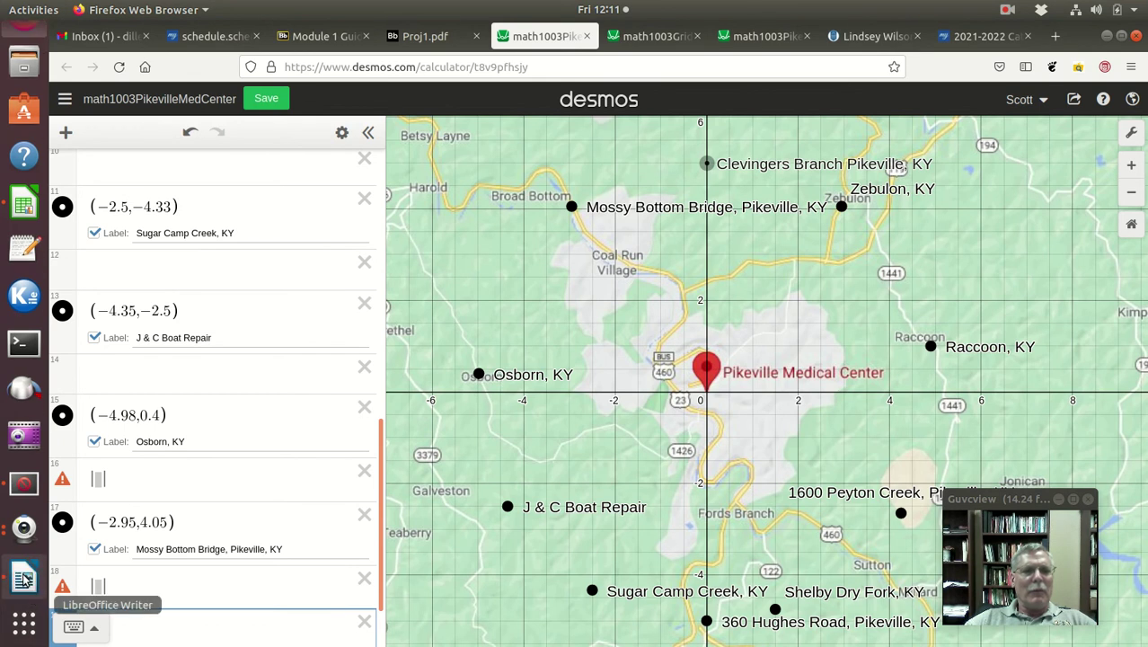
# Paste the Desmos Pikeville map screenshot on a new line below the Figure 4 caption.
pyautogui.click(24, 579)
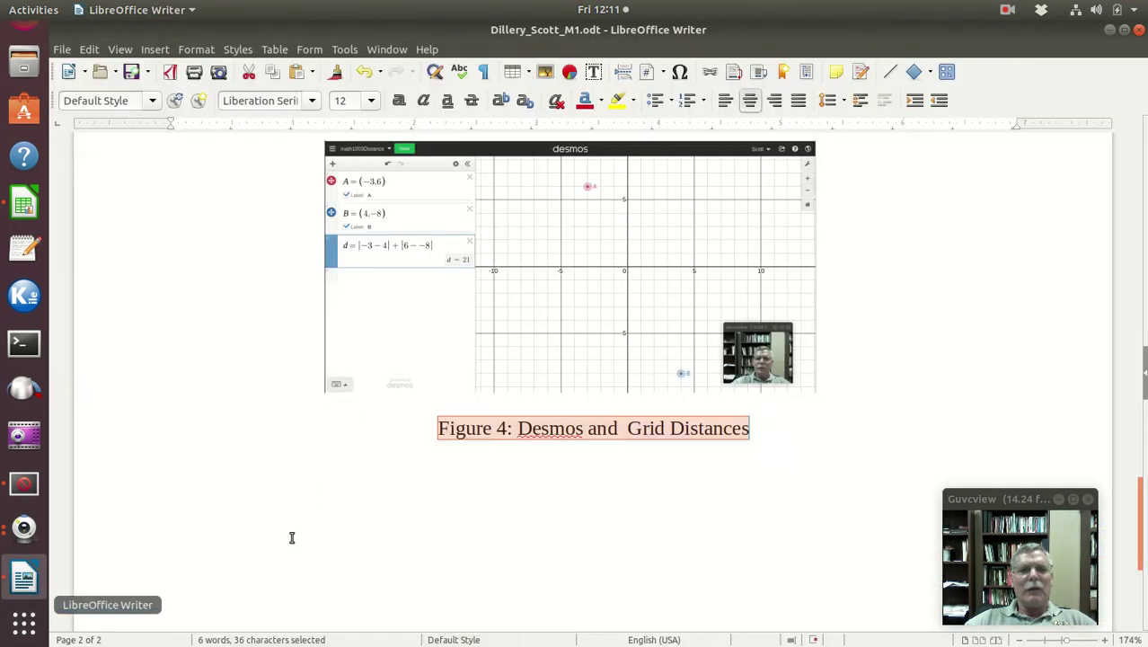
pyautogui.click(220, 497)
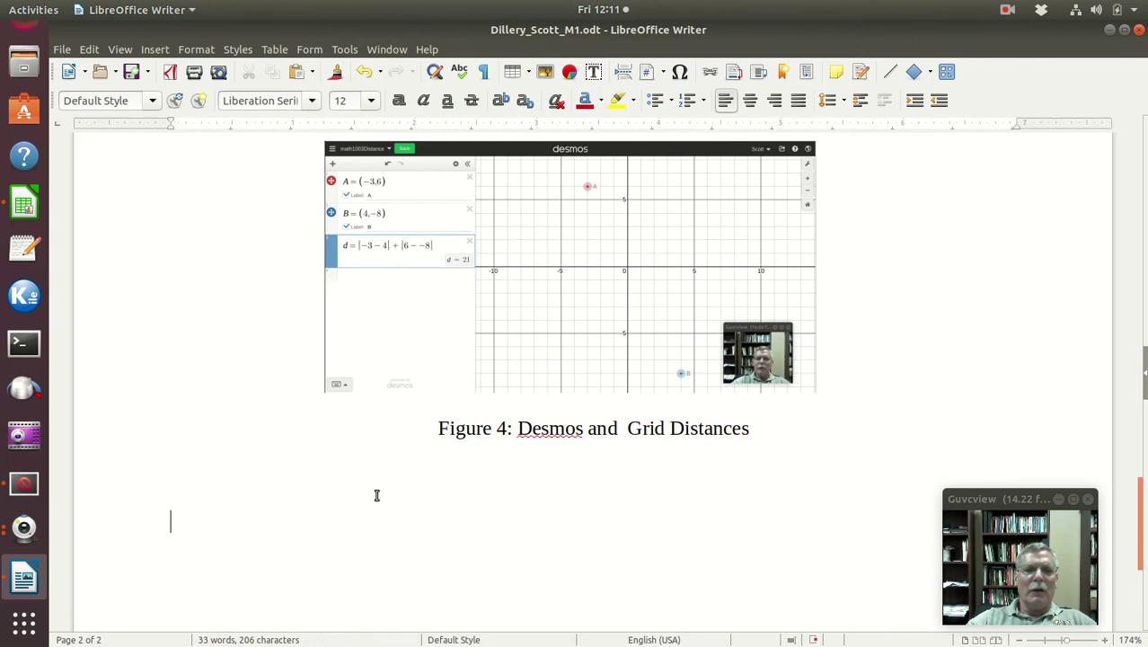
pyautogui.press('Return')
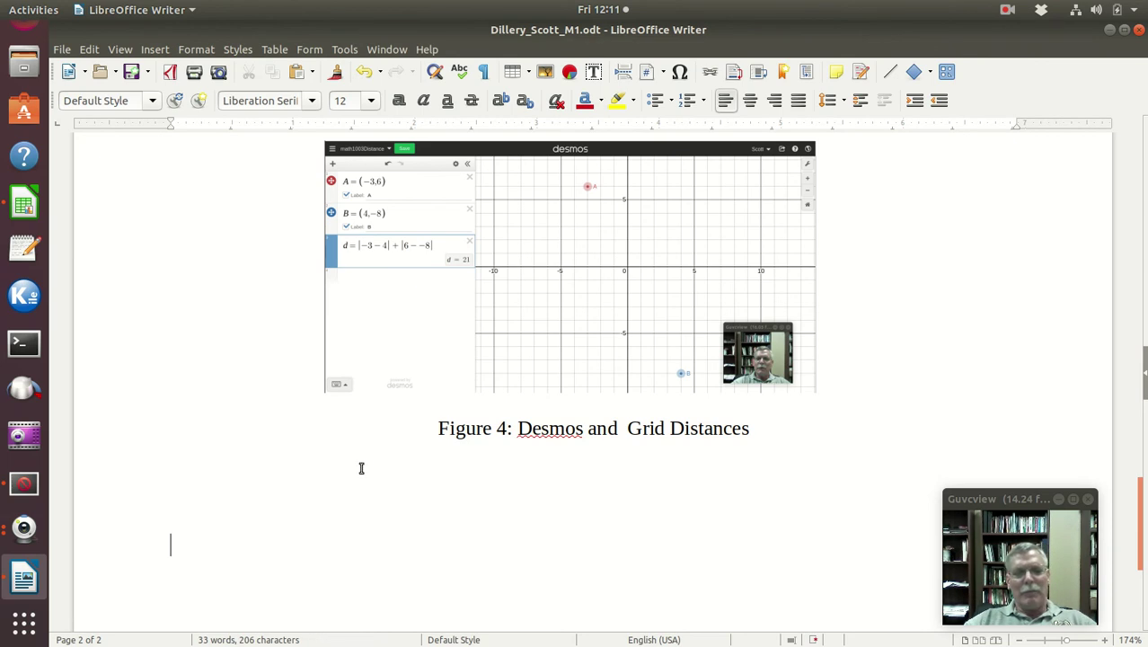
pyautogui.rightClick(206, 550)
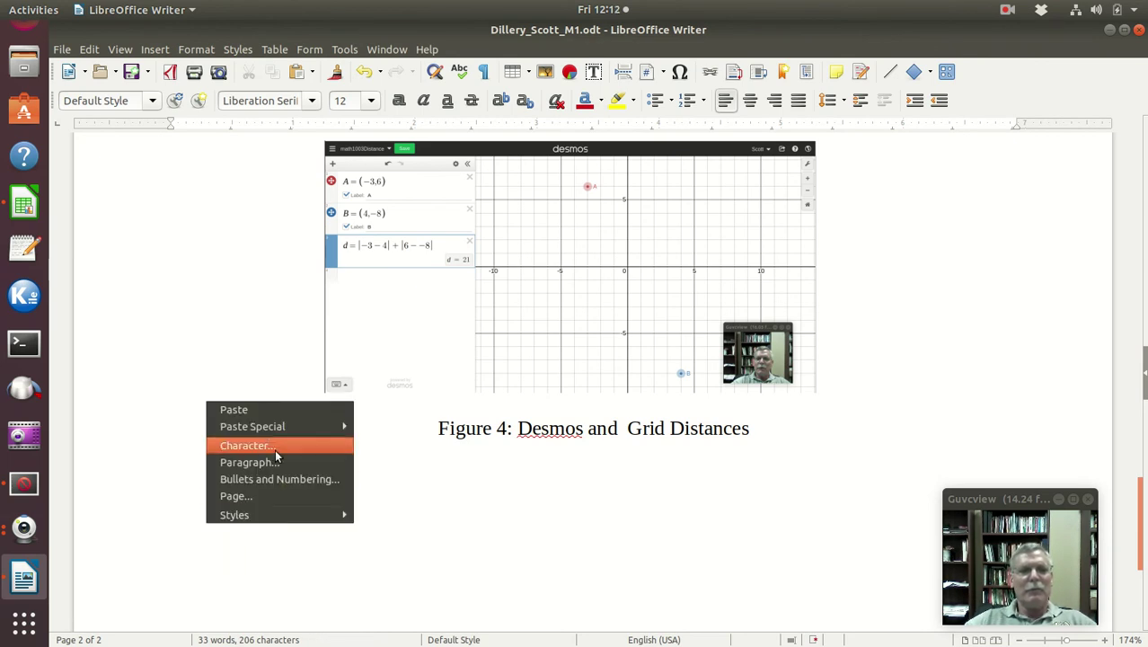
pyautogui.click(257, 413)
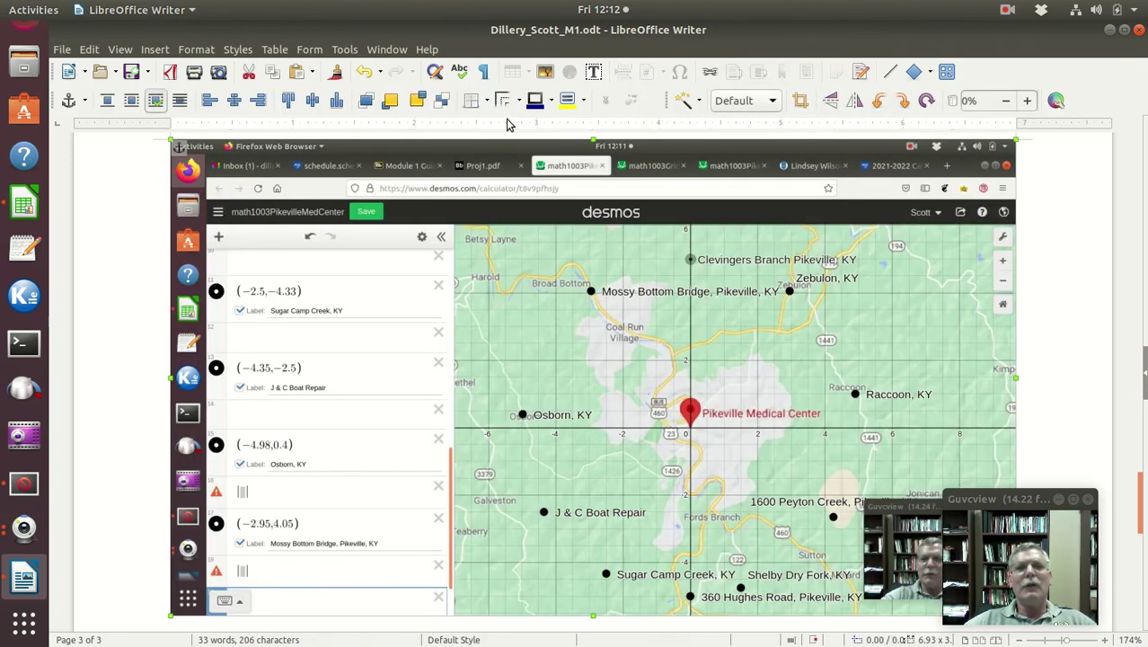
# Crop the browser bar off the top and the launcher strip off the left of the screenshot.
pyautogui.click(800, 100)
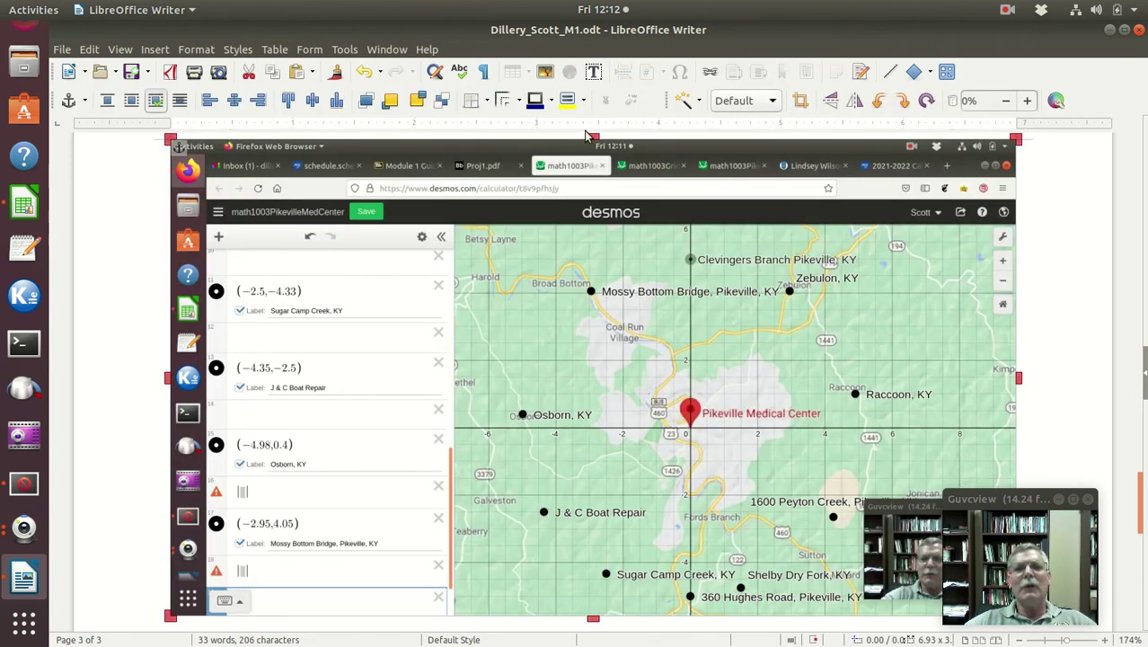
pyautogui.moveTo(594, 138); pyautogui.dragTo(599, 199)
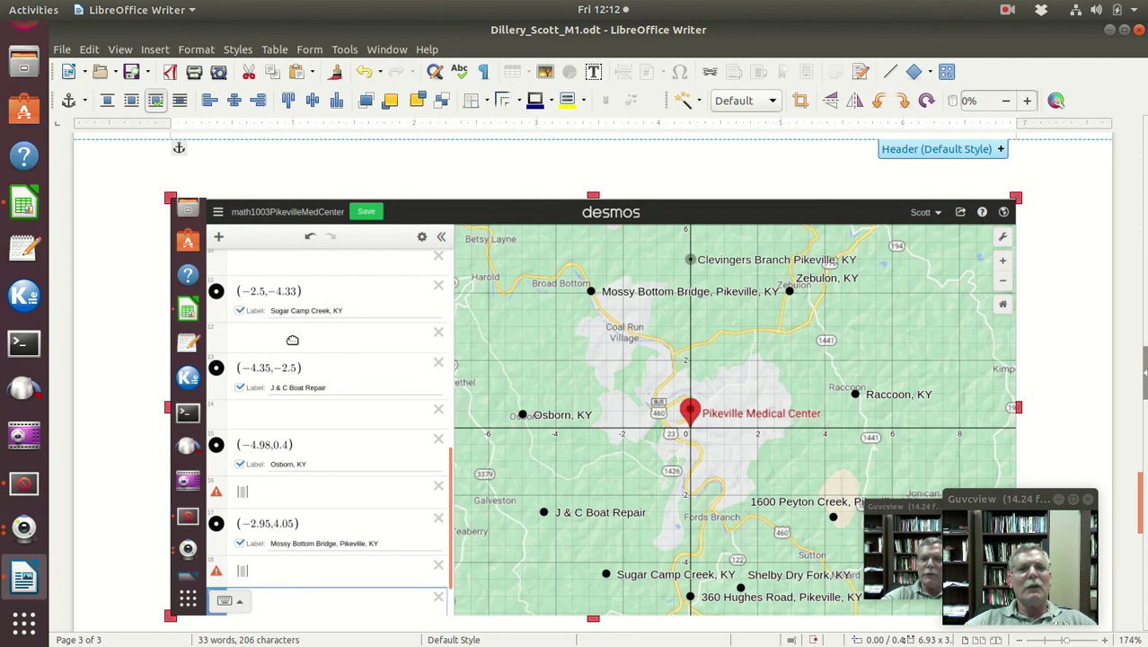
pyautogui.moveTo(167, 405); pyautogui.dragTo(207, 409)
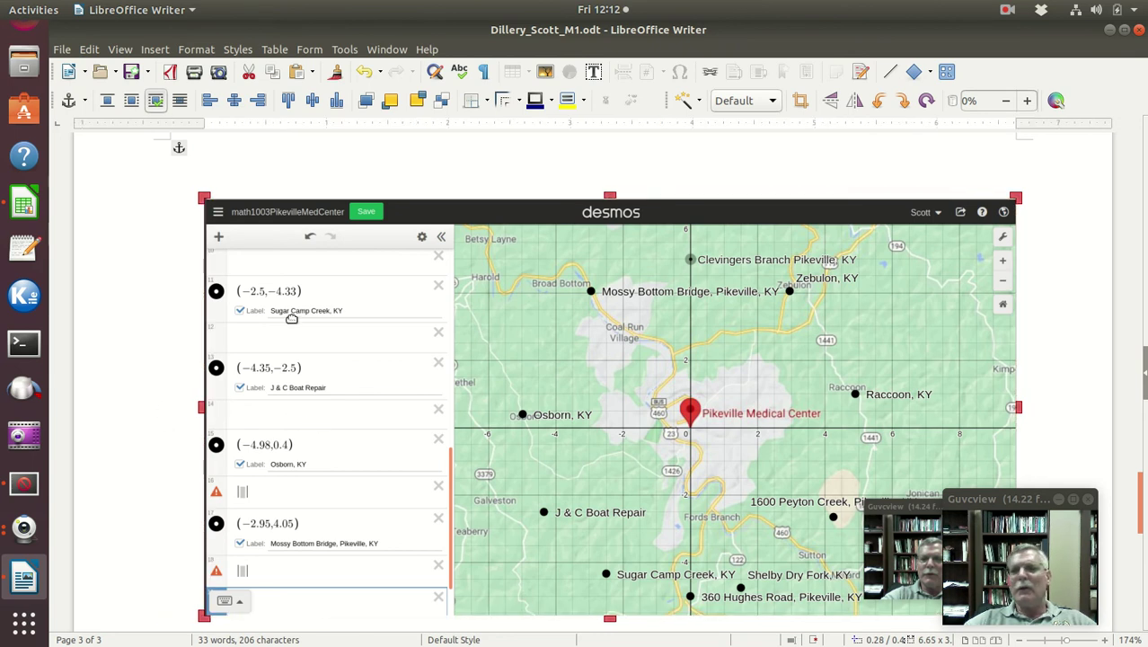
pyautogui.click(369, 157)
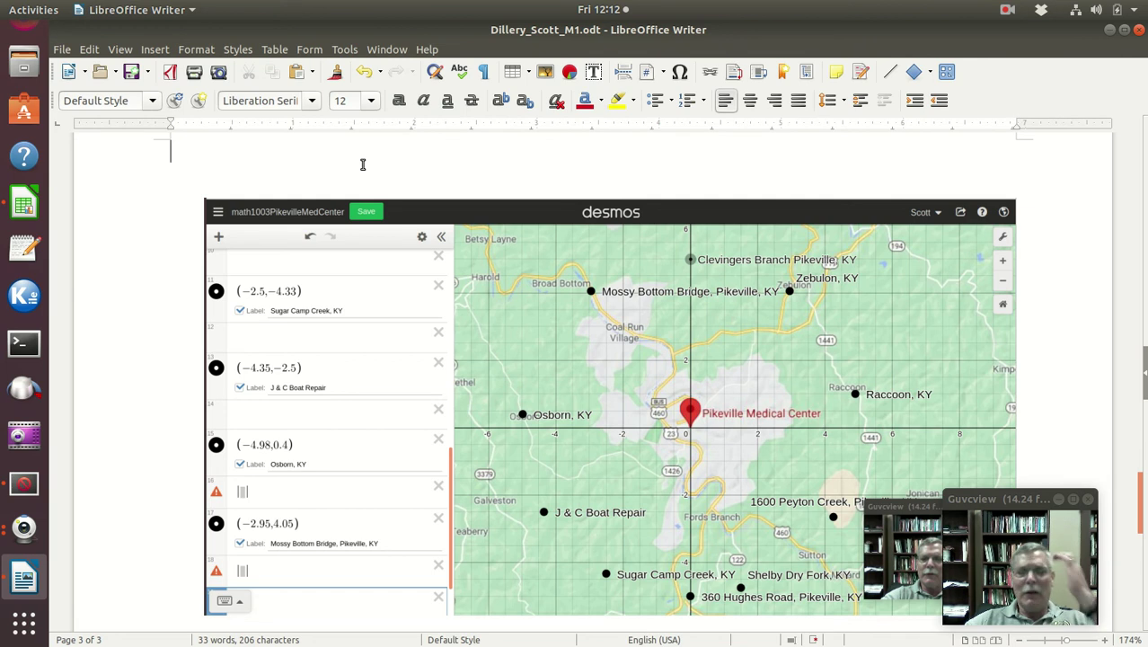
# Shrink the cropped map image and move it up to fit on page 2.
pyautogui.click(545, 331)
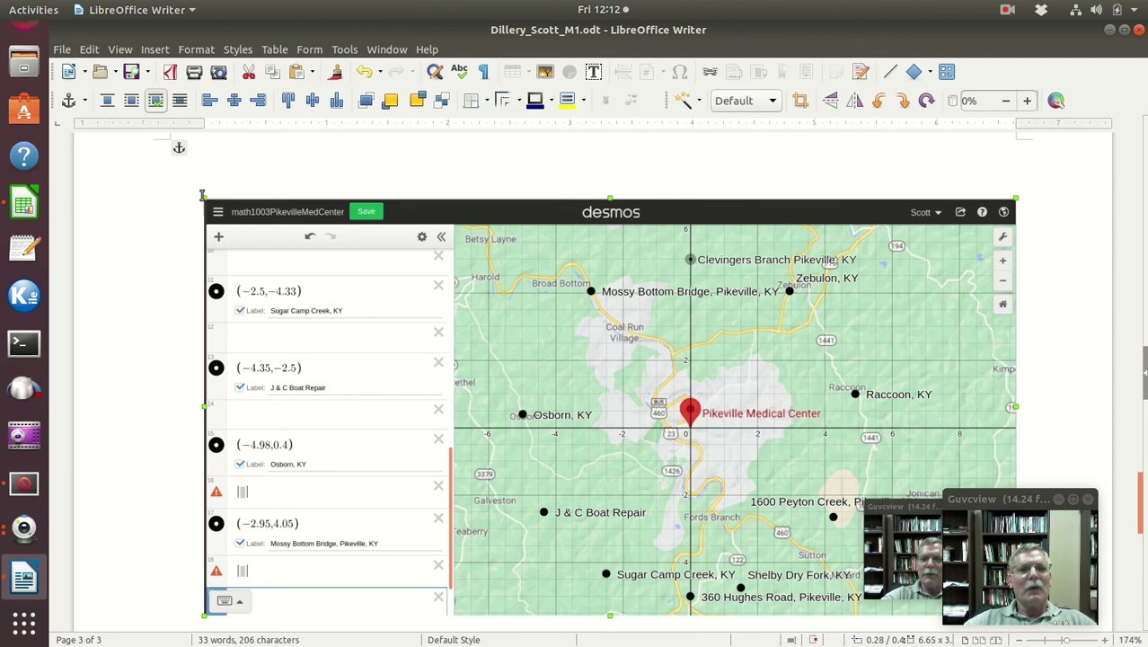
pyautogui.moveTo(207, 200); pyautogui.dragTo(519, 485)
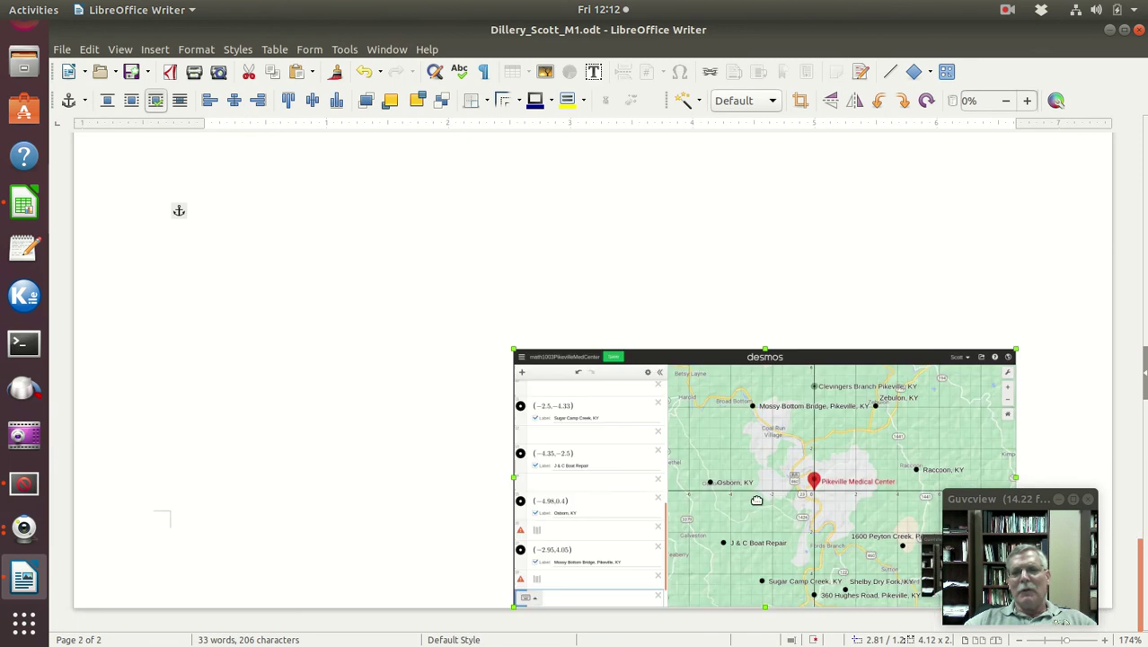
pyautogui.moveTo(756, 500); pyautogui.dragTo(558, 356)
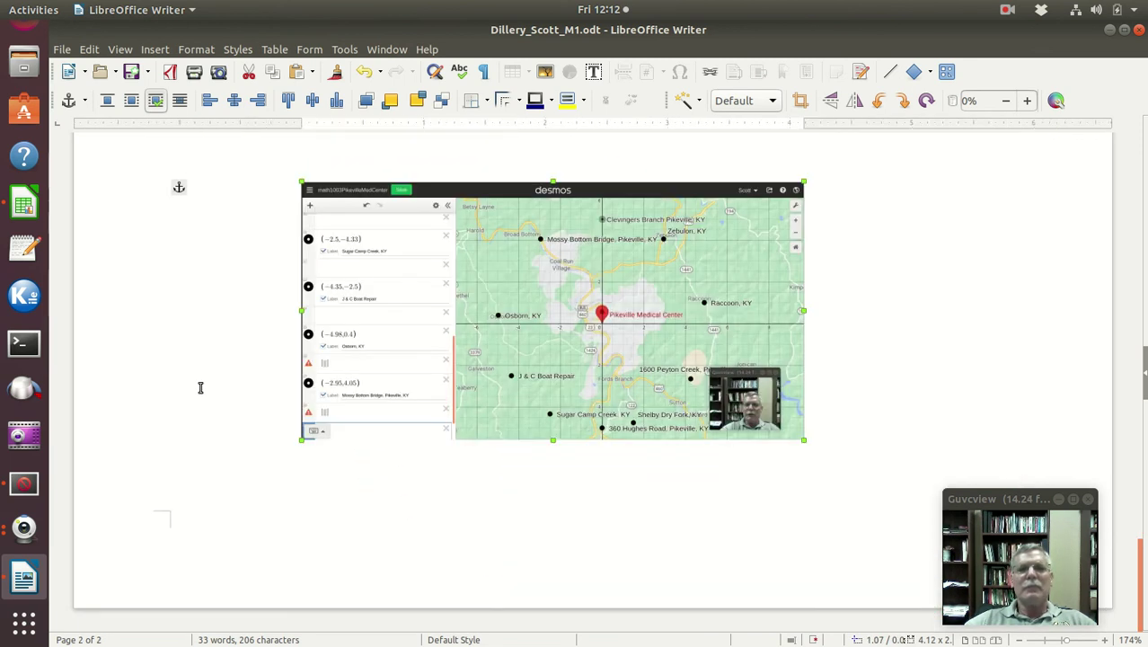
pyautogui.click(219, 245)
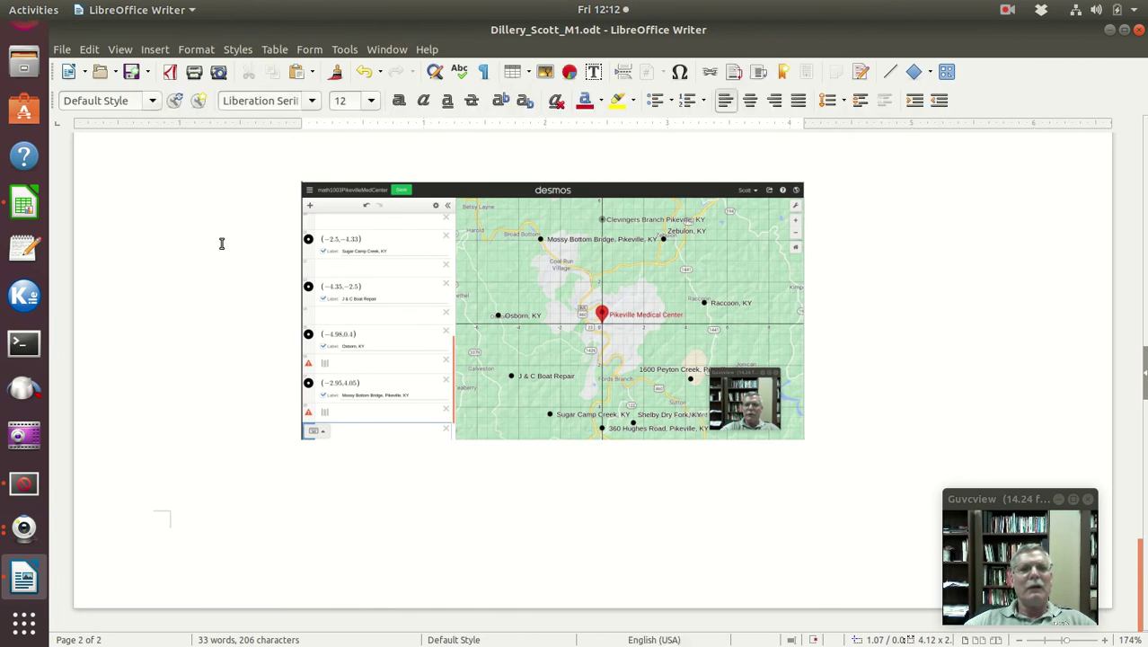
# Select the Figure 2 caption text to reuse it.
pyautogui.scroll(1, 220, 248)
pyautogui.scroll(10, 219, 252)
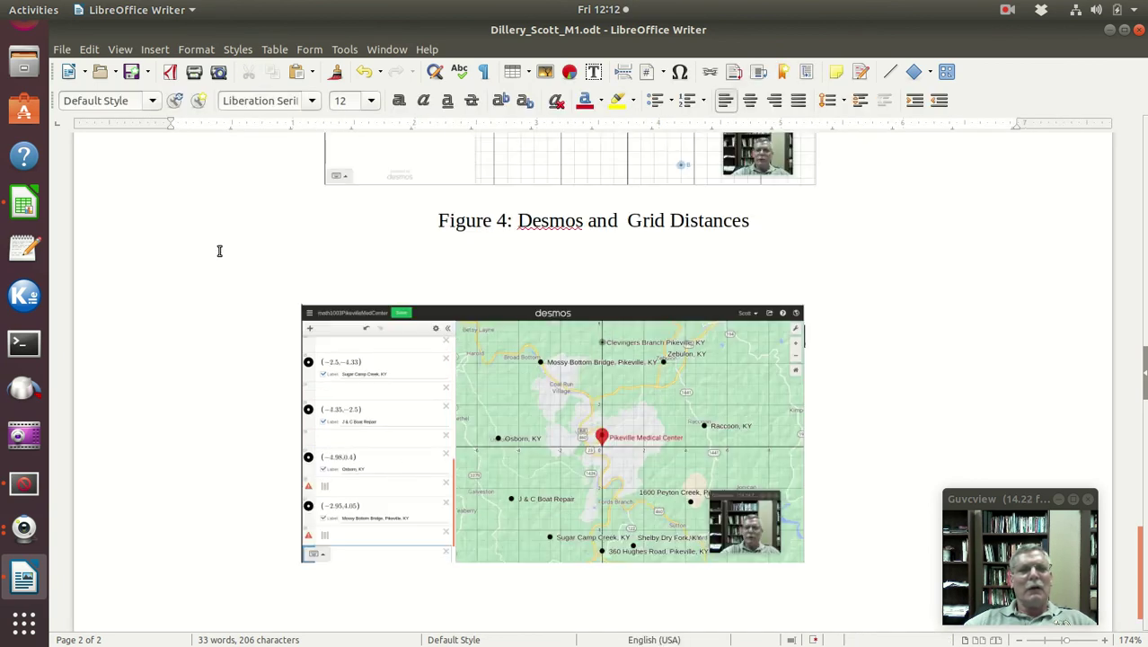
pyautogui.scroll(10, 219, 257)
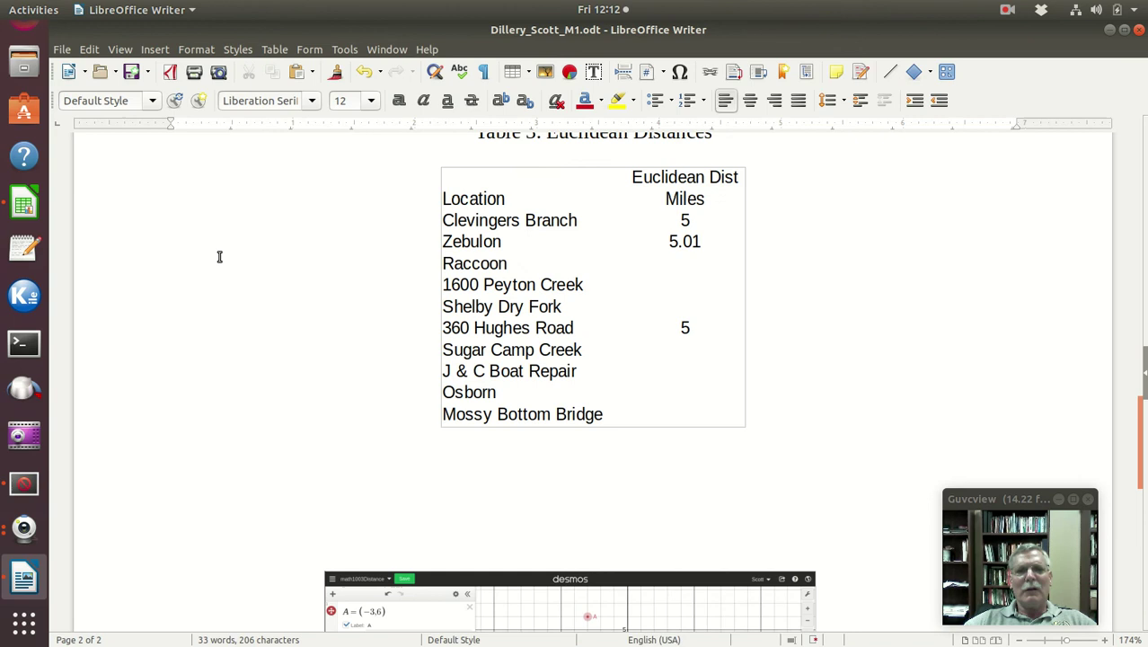
pyautogui.scroll(1, 219, 257)
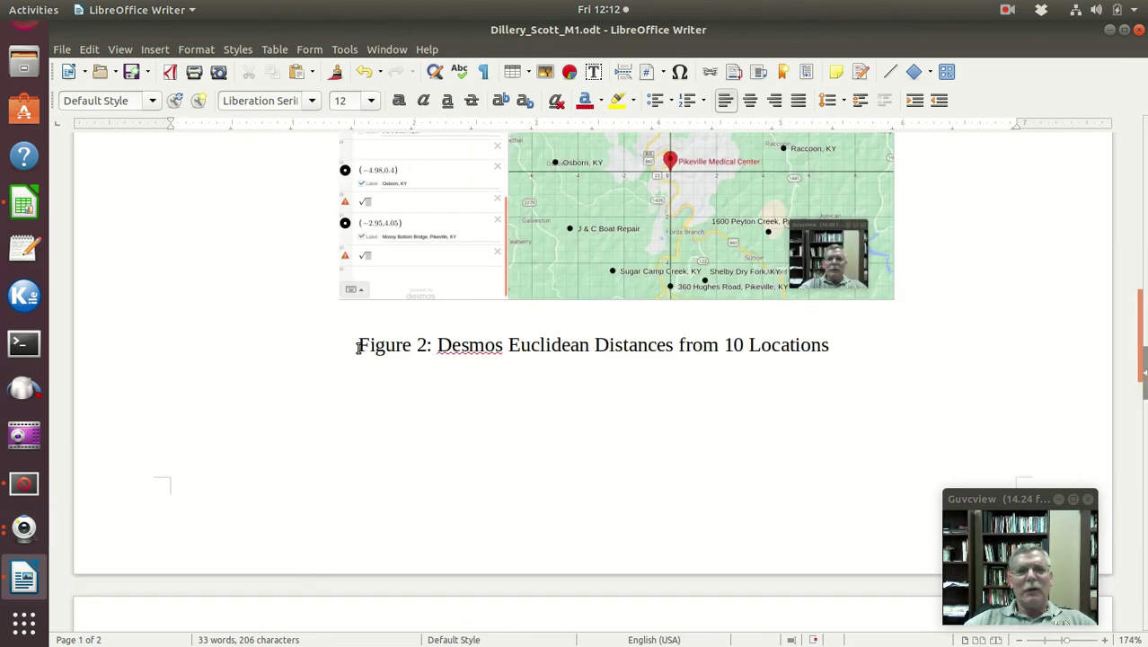
pyautogui.moveTo(360, 344); pyautogui.dragTo(832, 354)
pyautogui.hotkey('ctrl', 'c')
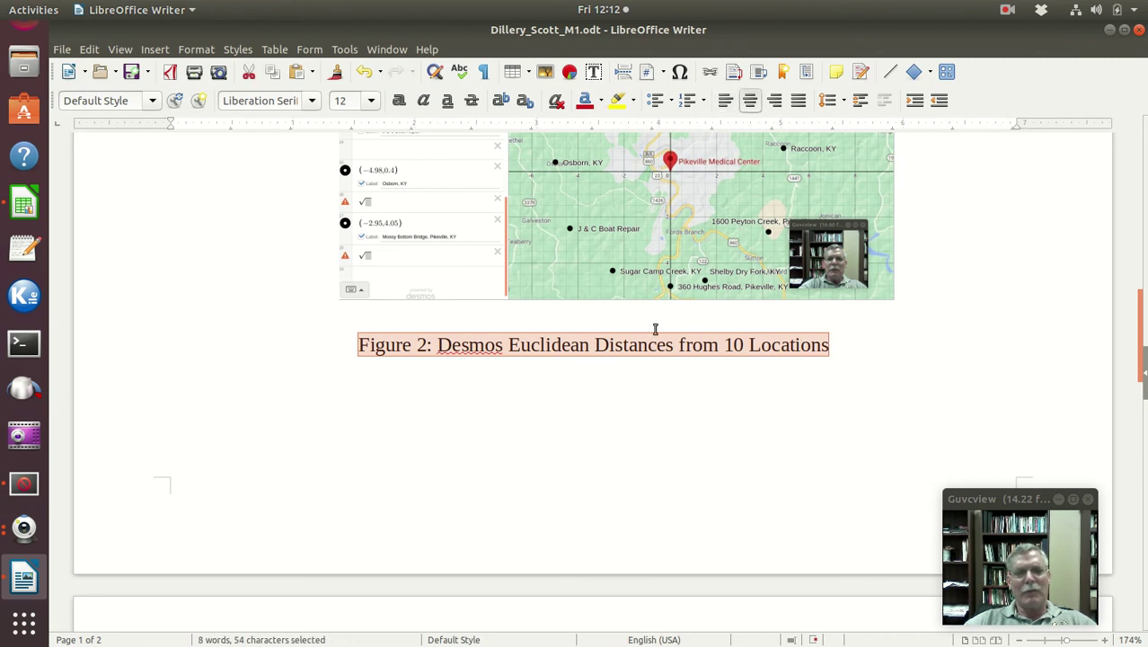
# Paste the caption below the map image and renumber it to Figure 5.
pyautogui.scroll(-11, 153, 365)
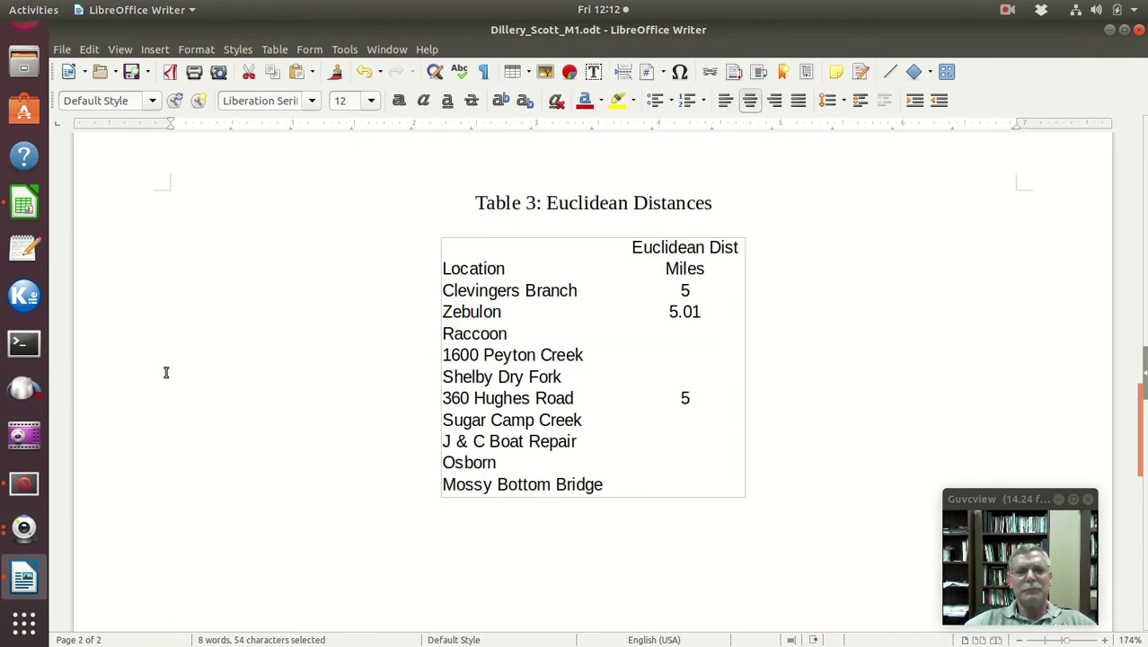
pyautogui.scroll(-6, 166, 371)
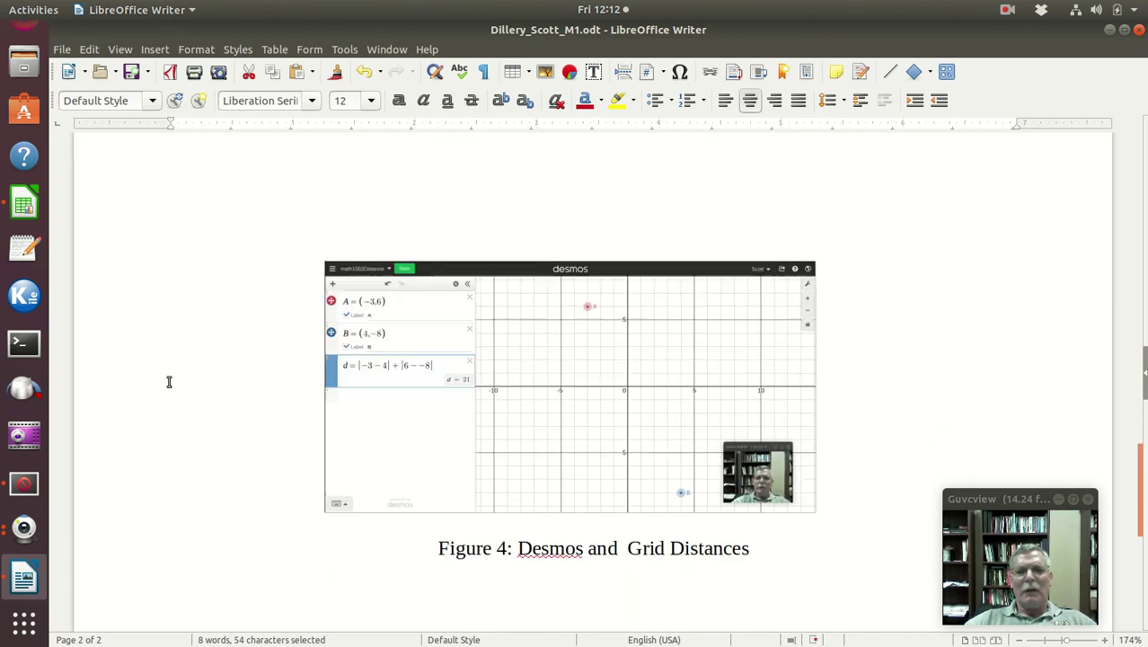
pyautogui.scroll(-5, 169, 382)
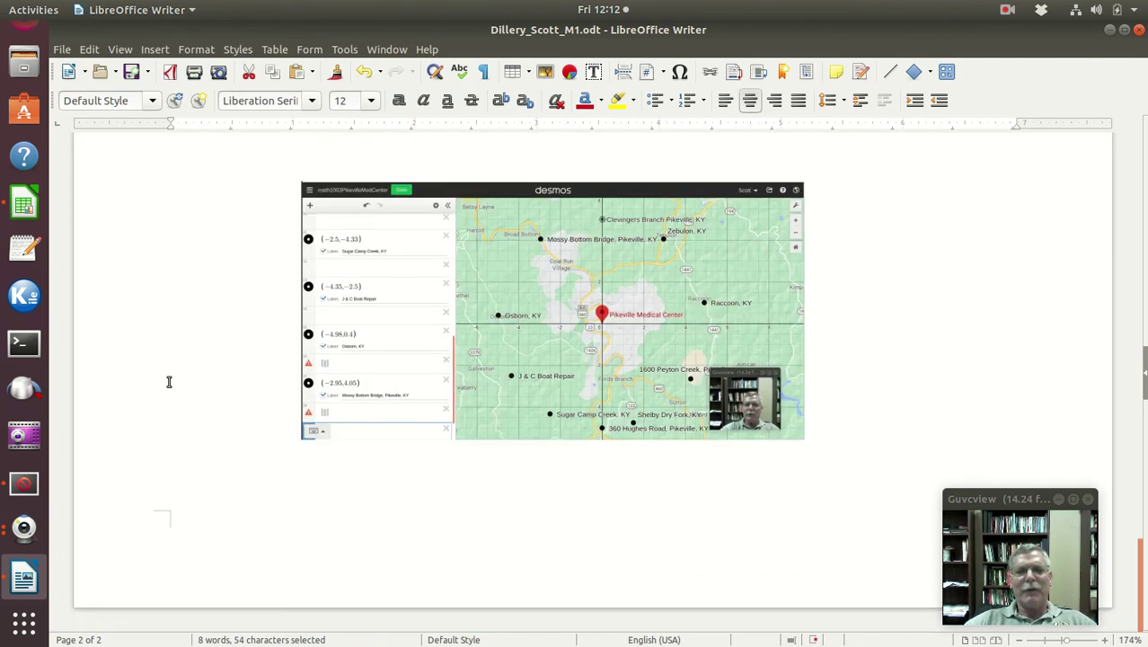
pyautogui.click(209, 311)
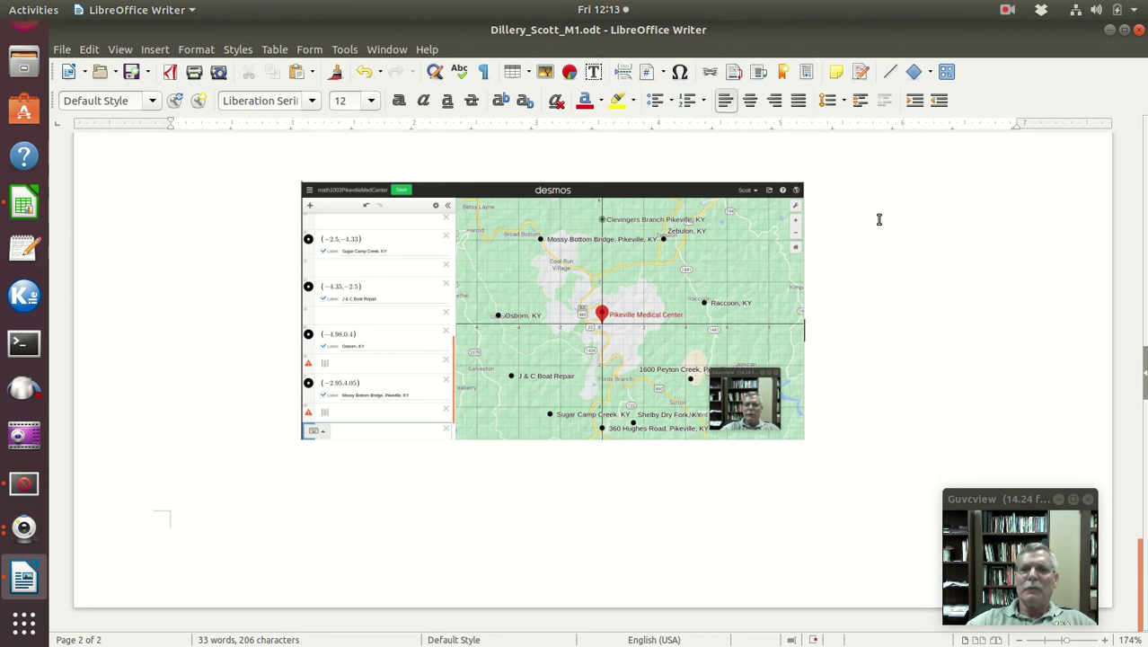
pyautogui.press('Return')
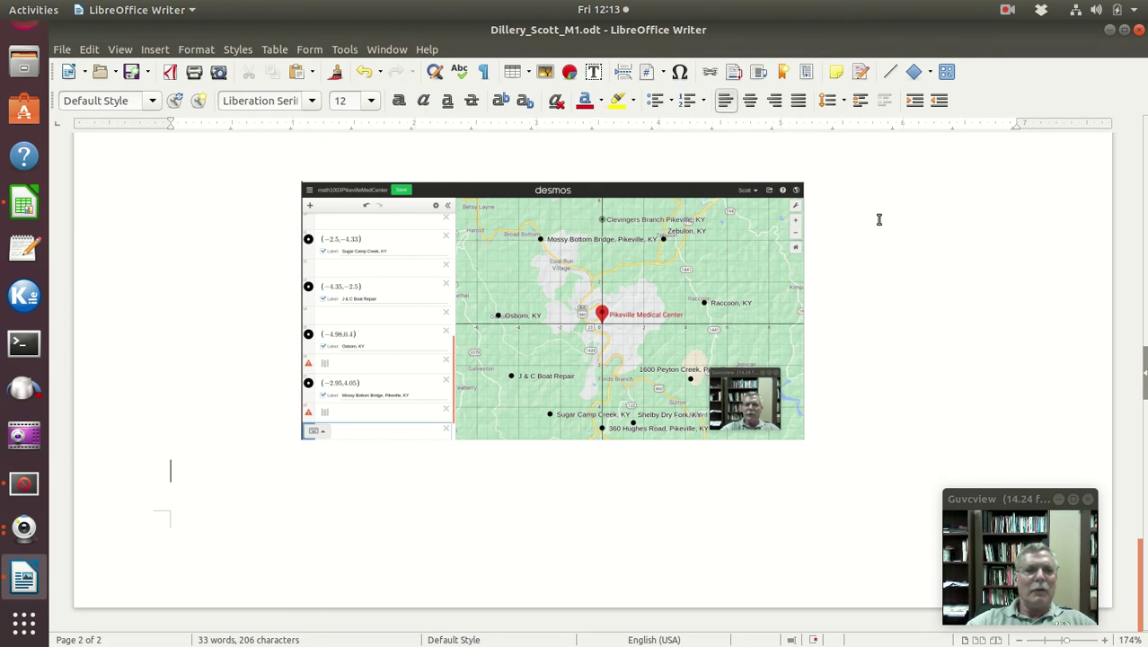
pyautogui.hotkey('ctrl', 'v')
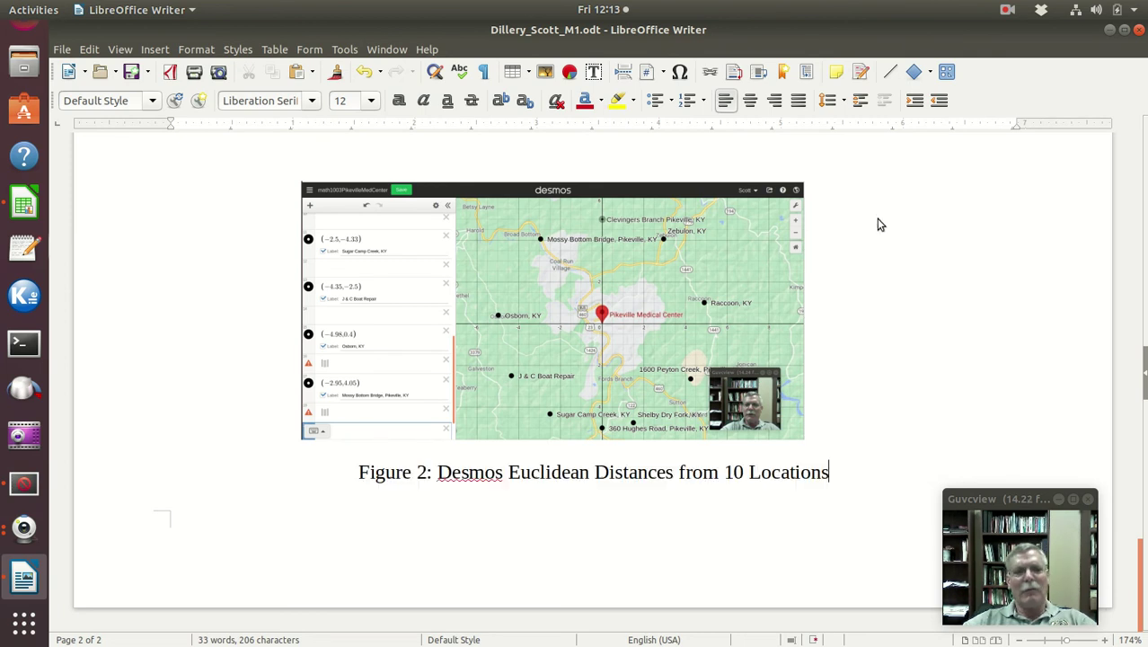
pyautogui.doubleClick(421, 473)
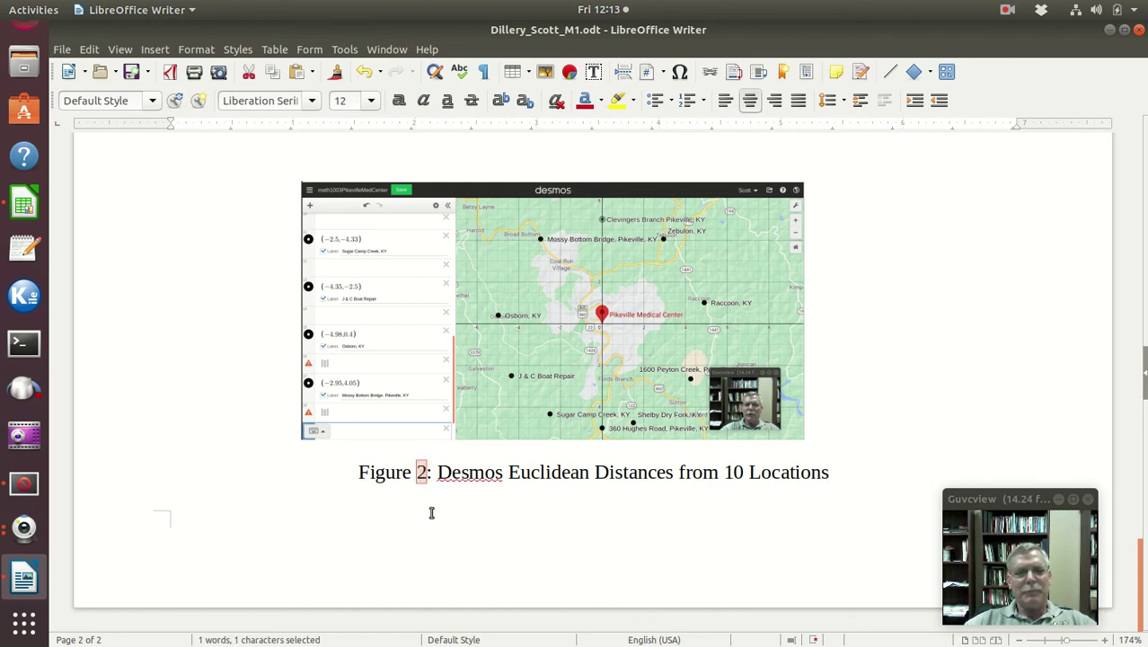
pyautogui.write('5')
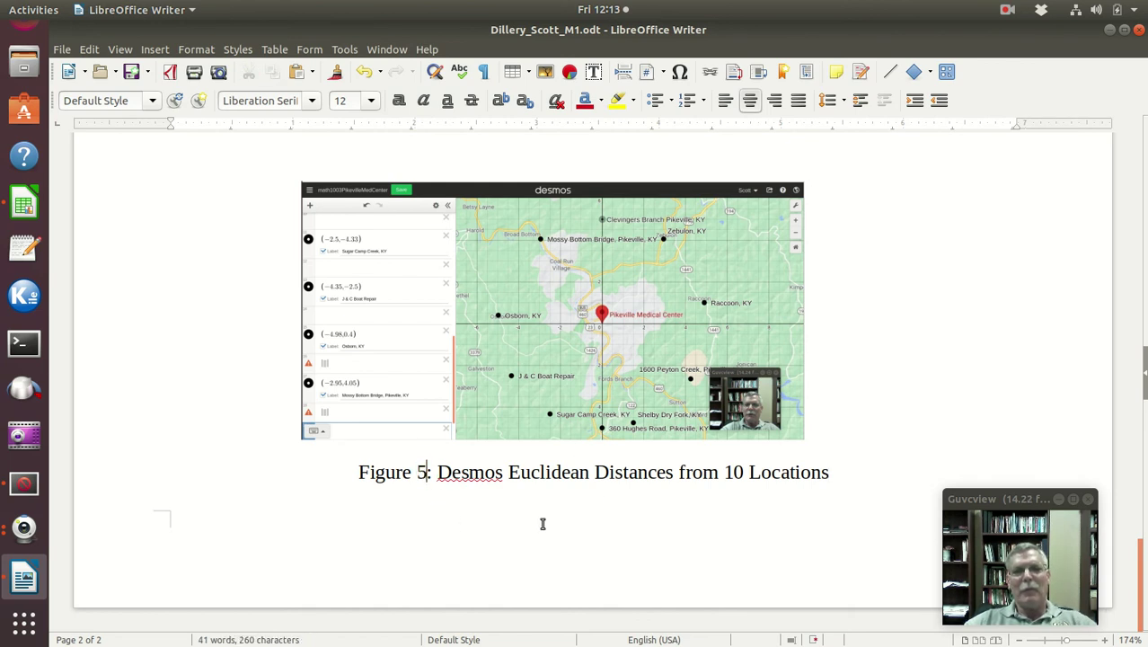
# Insert a page break after the caption and left-align the new page's empty line.
pyautogui.click(830, 475)
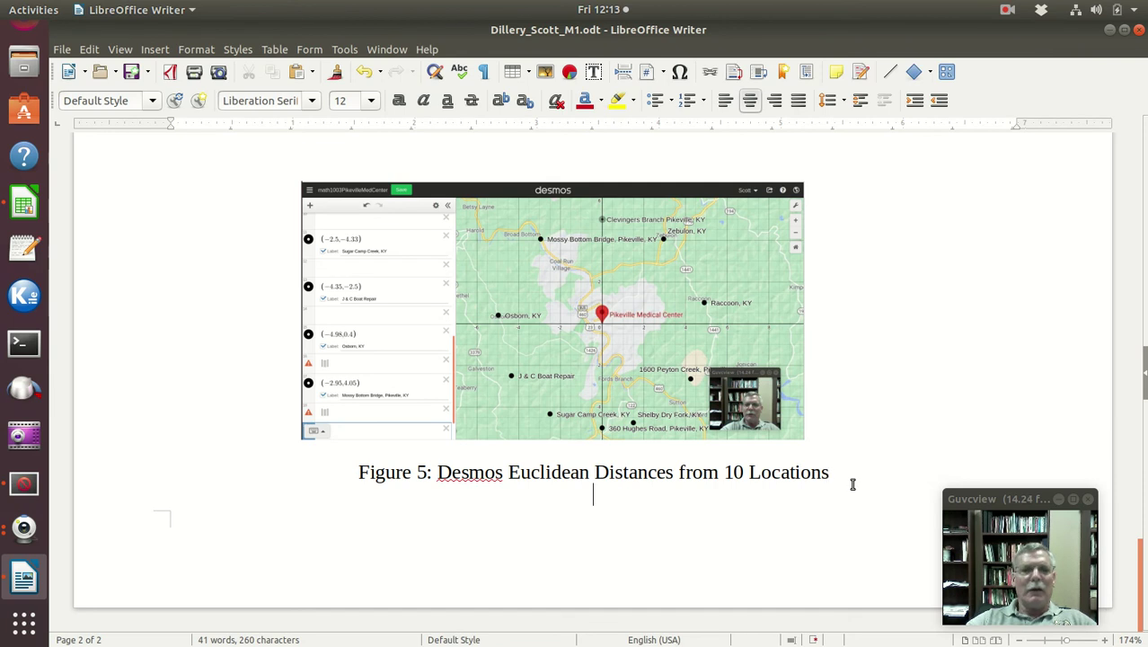
pyautogui.hotkey('ctrl', 'Return')
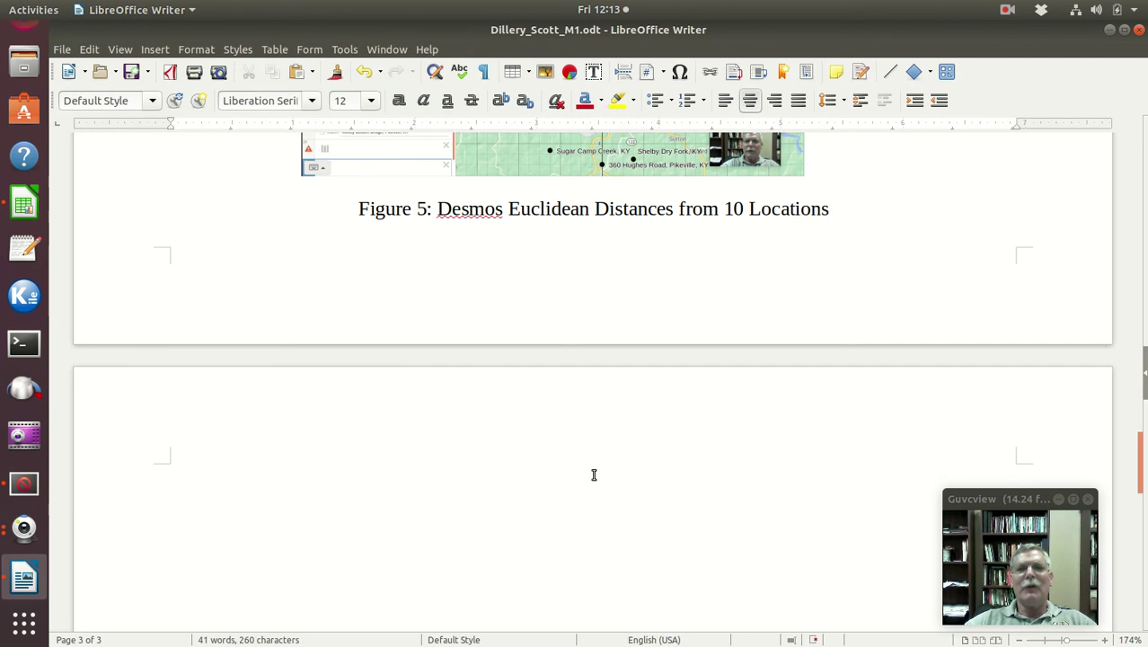
pyautogui.click(725, 100)
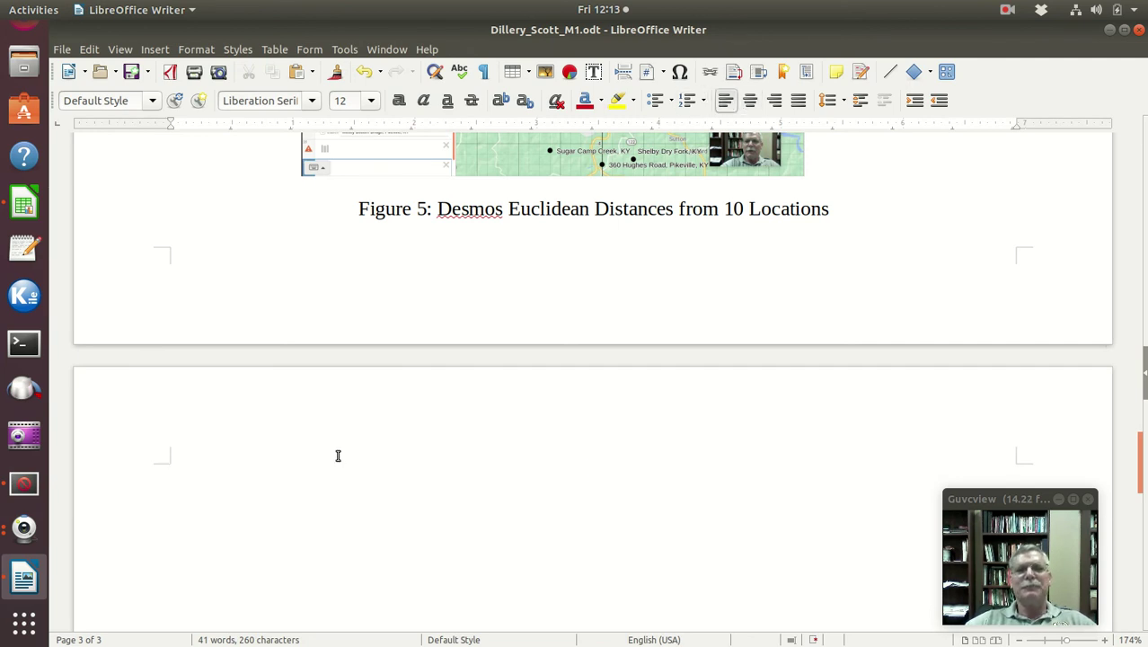
# Change Euclidean to Grid in the Figure 5 caption, then return to Firefox.
pyautogui.scroll(3, 340, 466)
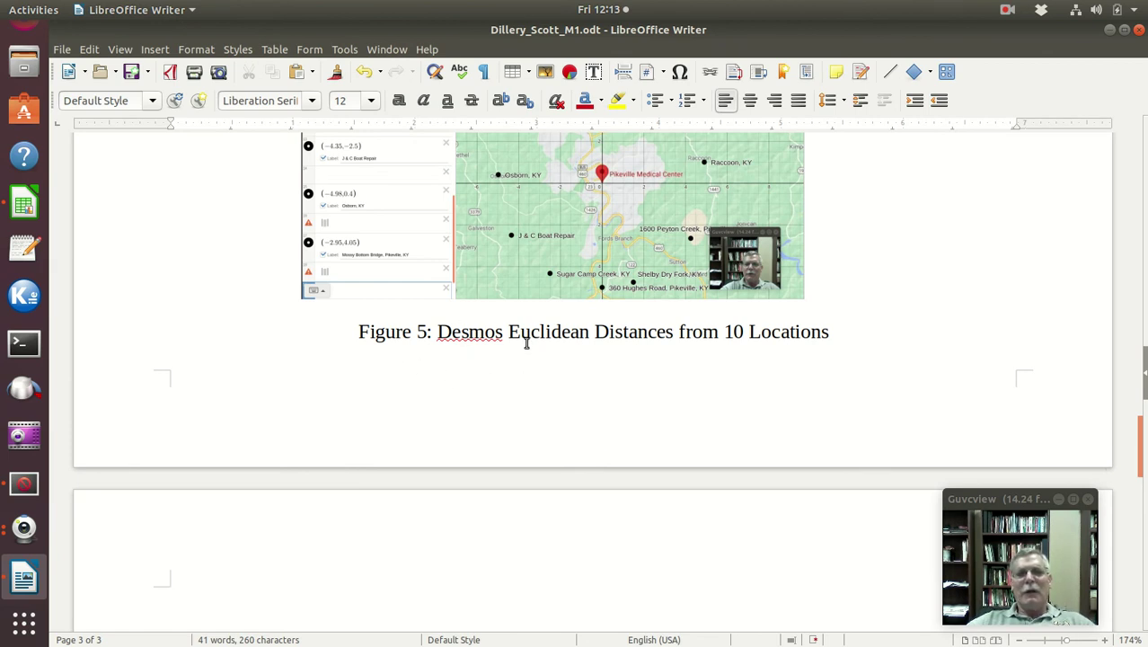
pyautogui.moveTo(508, 333); pyautogui.dragTo(590, 332)
pyautogui.write('Grid')
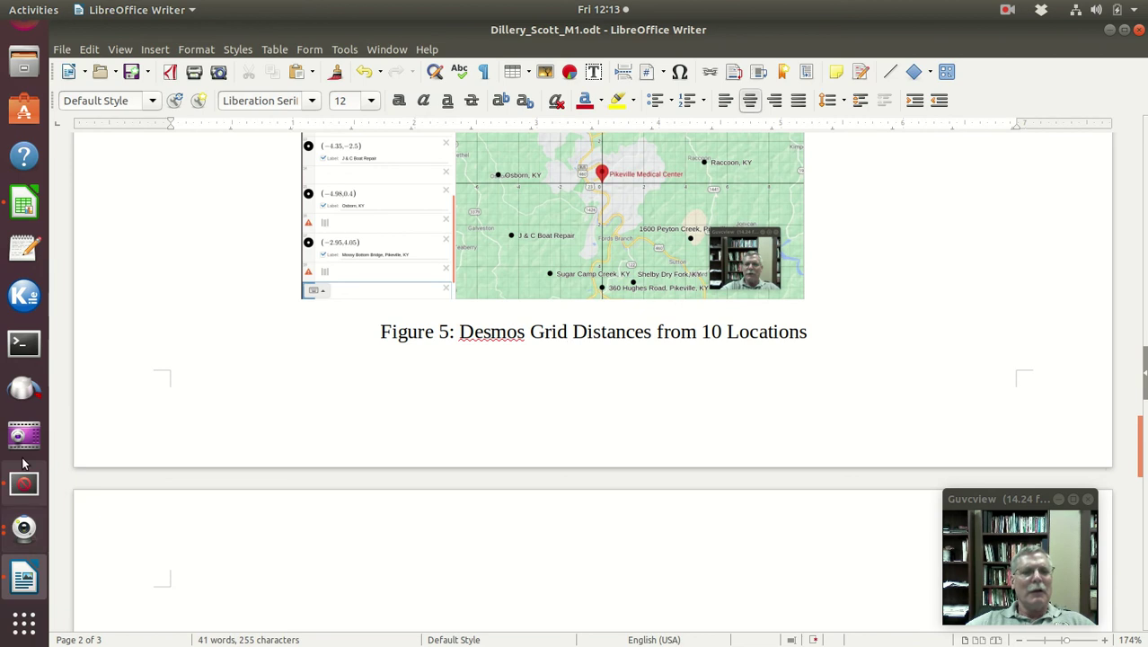
pyautogui.scroll(1, 34, 42)
pyautogui.click(33, 42)
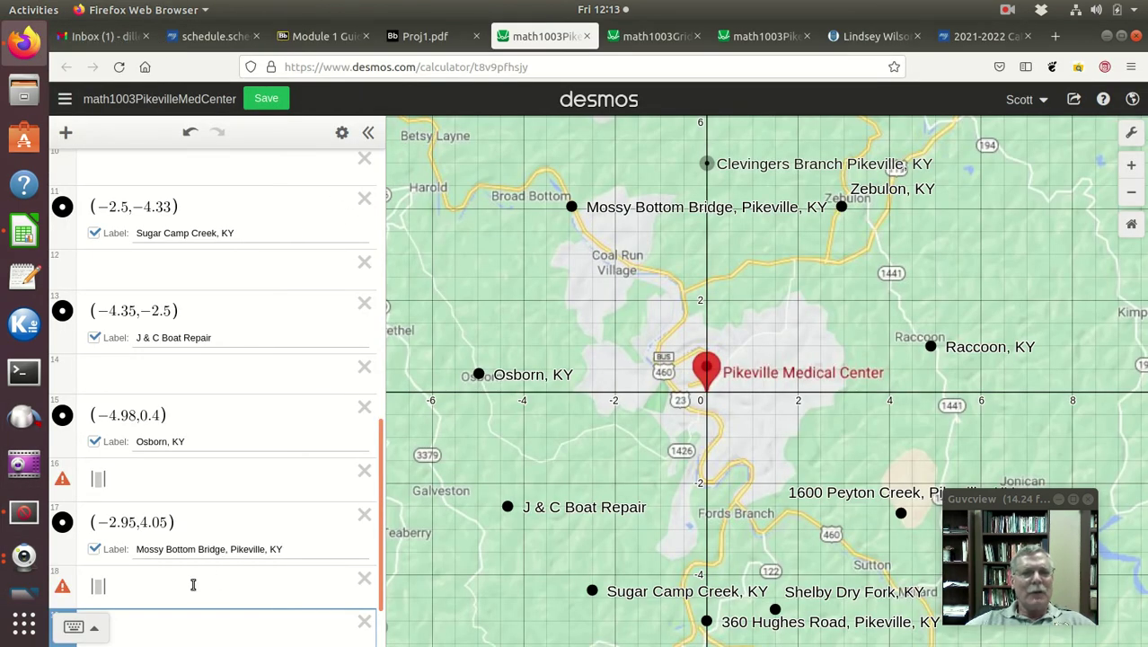
# Check Table 1.21 in Proj1.pdf, then bring distancesPikevilleMedCenter.ods in Calc forward.
pyautogui.click(442, 38)
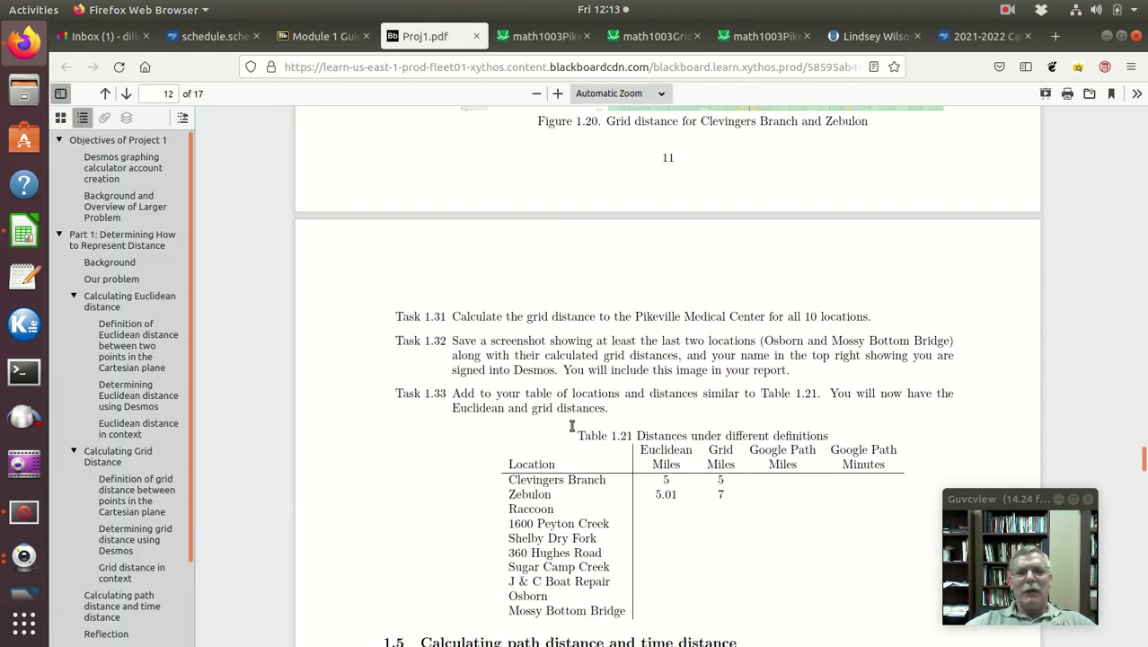
pyautogui.scroll(-2, 517, 433)
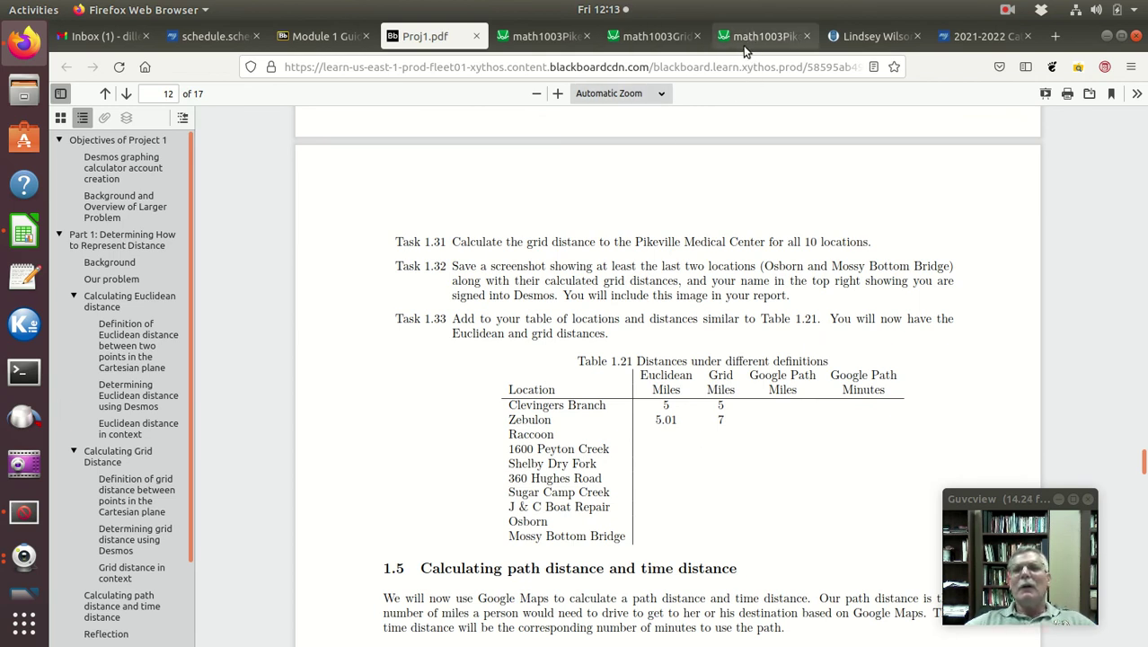
pyautogui.click(29, 239)
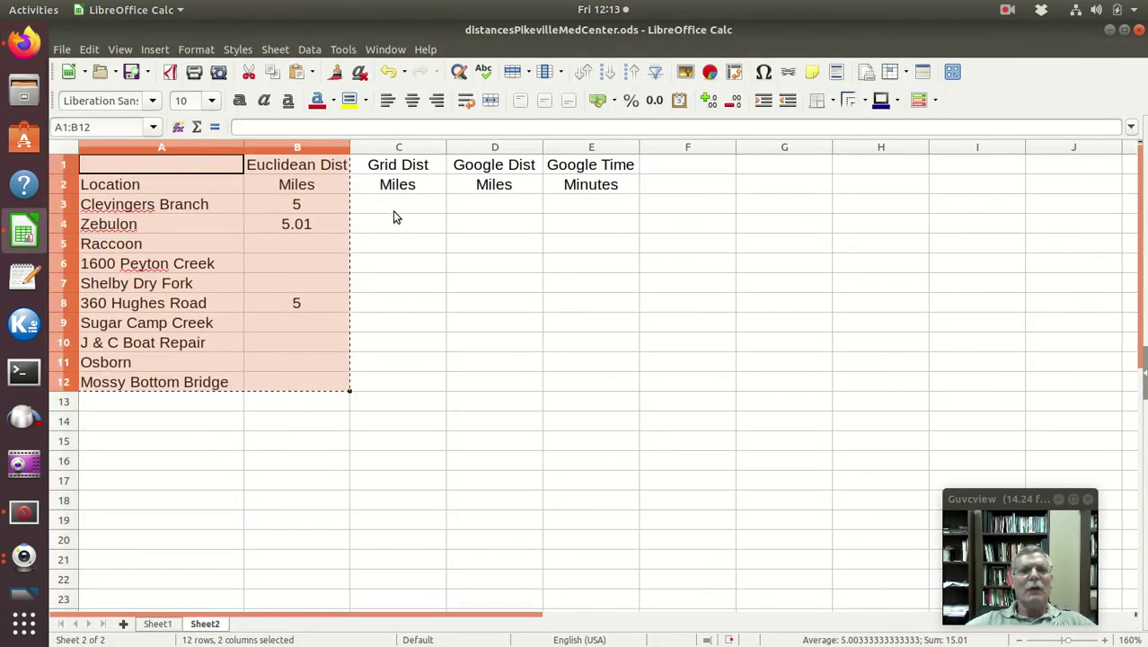
# Enter grid distances 5, 7 and 5 for Clevingers Branch, Zebulon and 360 Hughes Road.
pyautogui.click(400, 210)
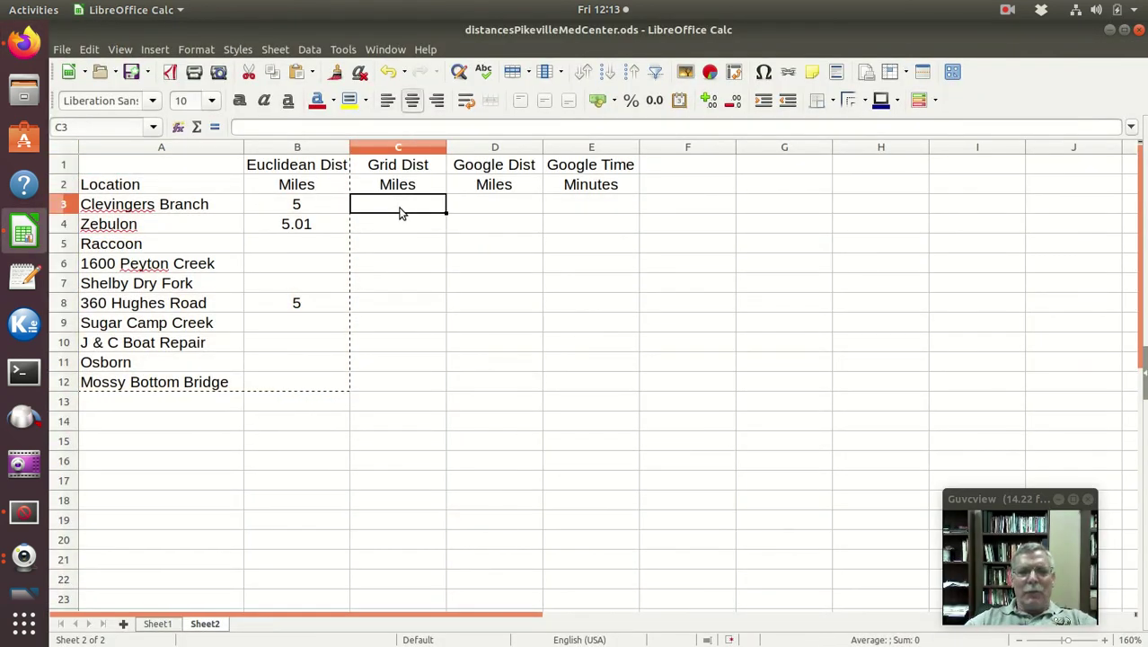
pyautogui.write('5')
pyautogui.press('Return')
pyautogui.write('7')
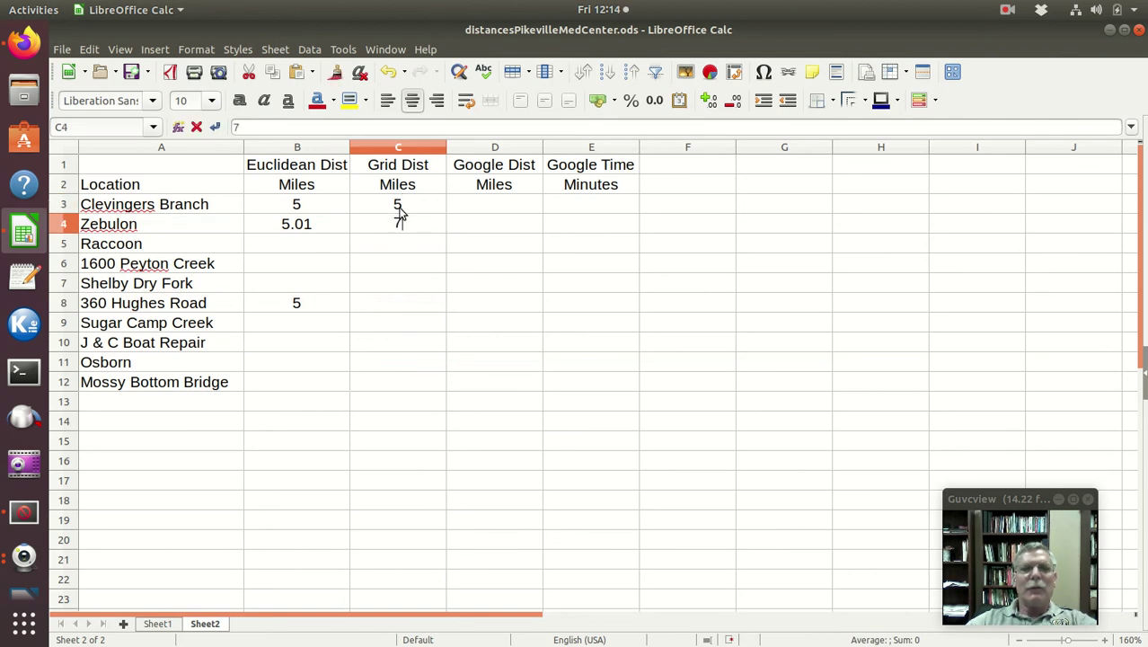
pyautogui.press('Return')
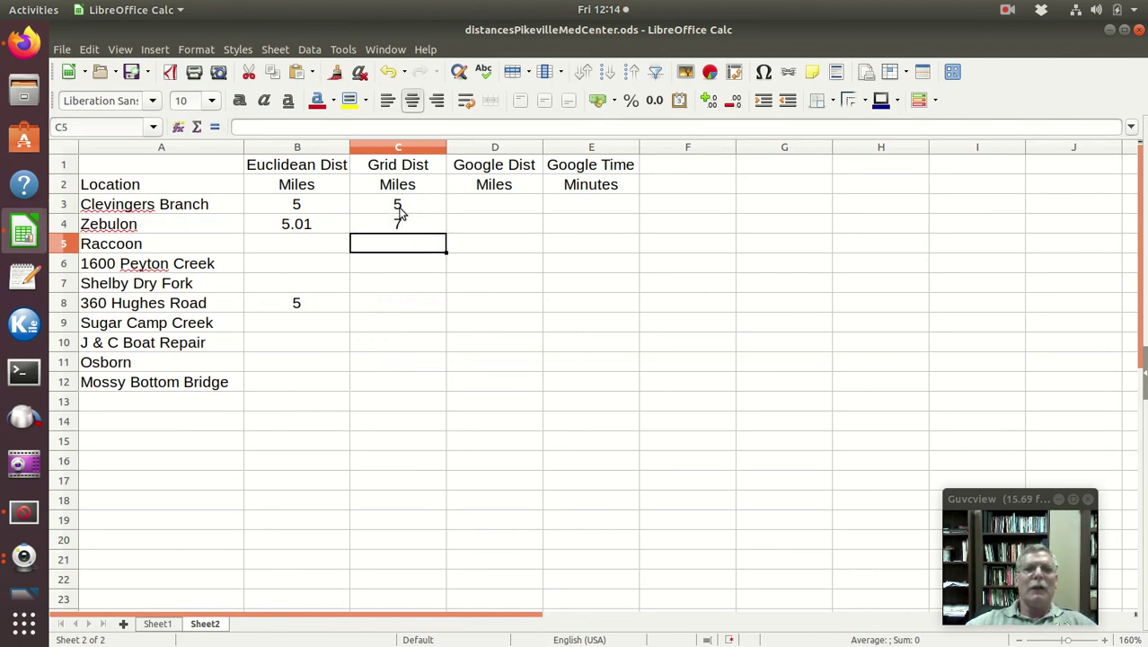
pyautogui.click(389, 303)
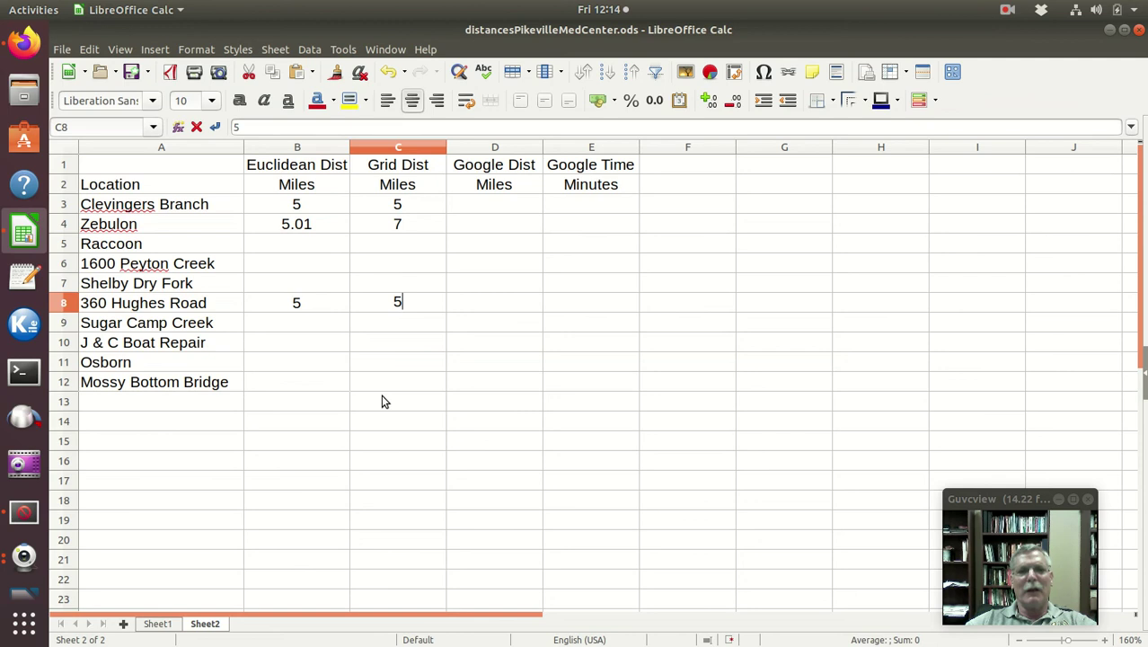
pyautogui.click(429, 395)
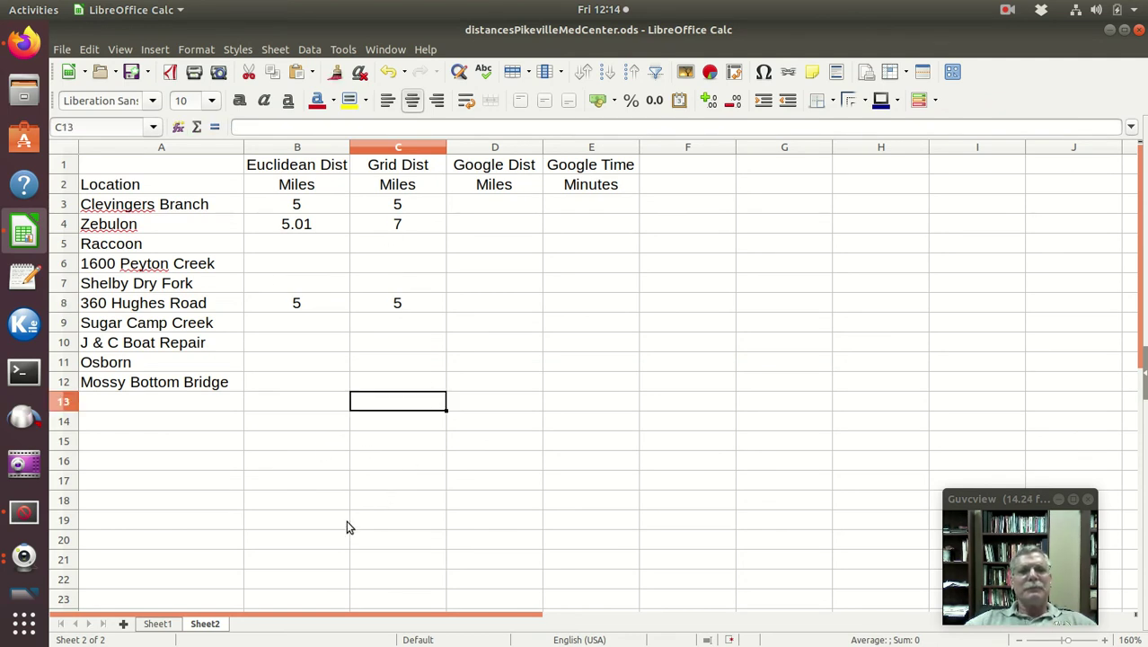
# Save the spreadsheet and copy the table A1:C12 for the Writer report.
pyautogui.click(131, 74)
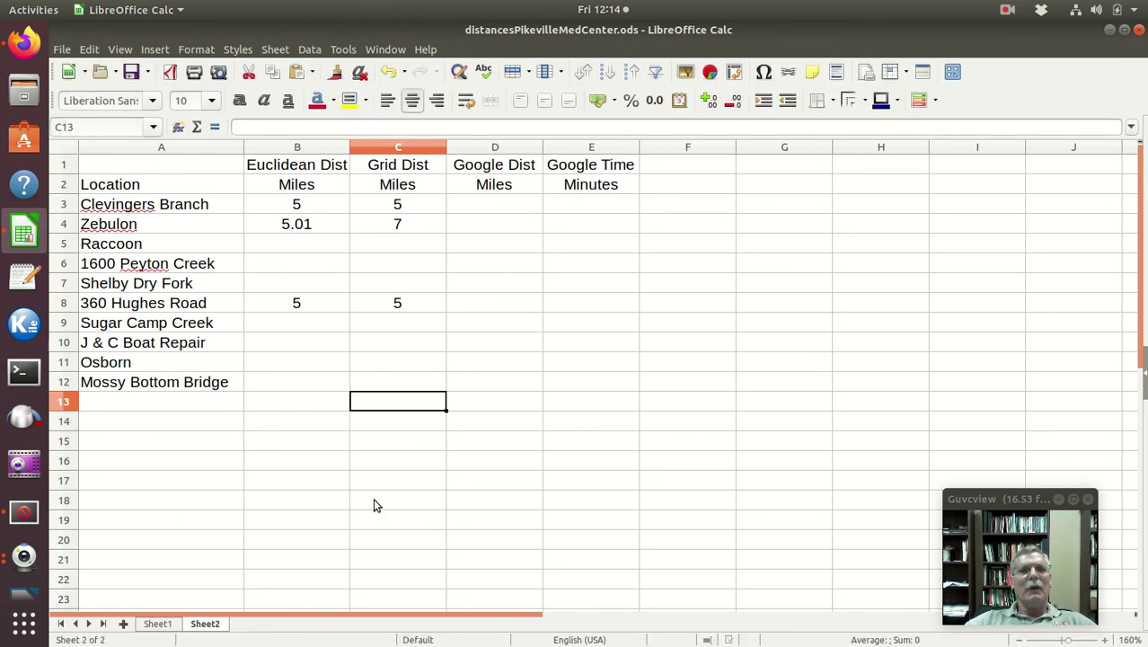
pyautogui.moveTo(123, 166); pyautogui.dragTo(406, 385)
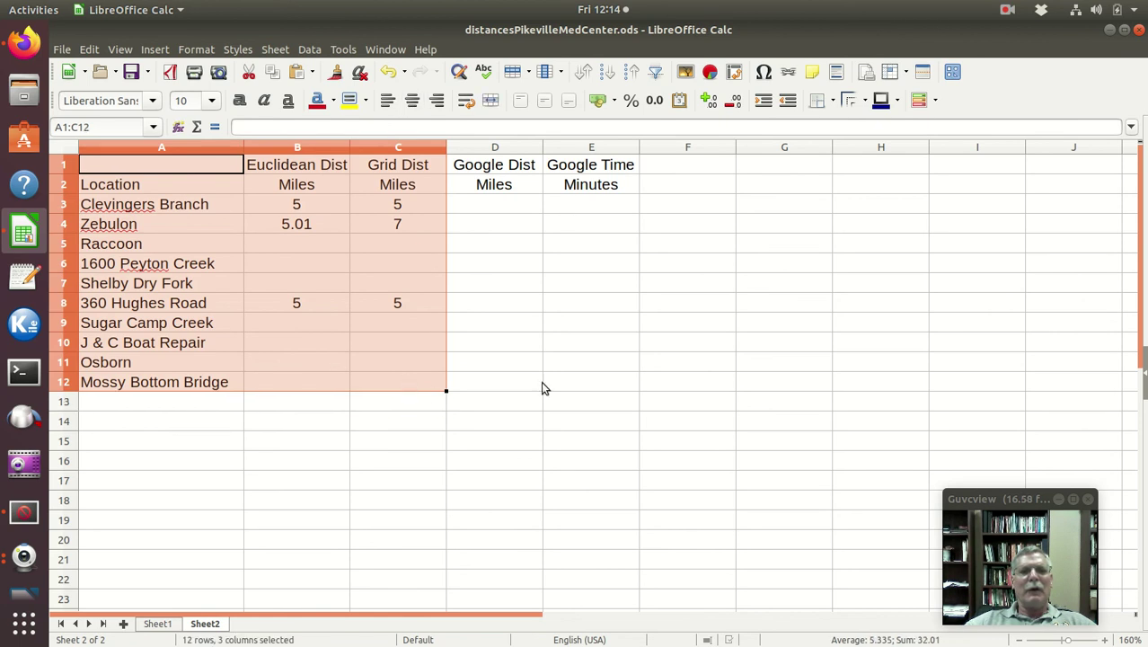
pyautogui.rightClick(349, 335)
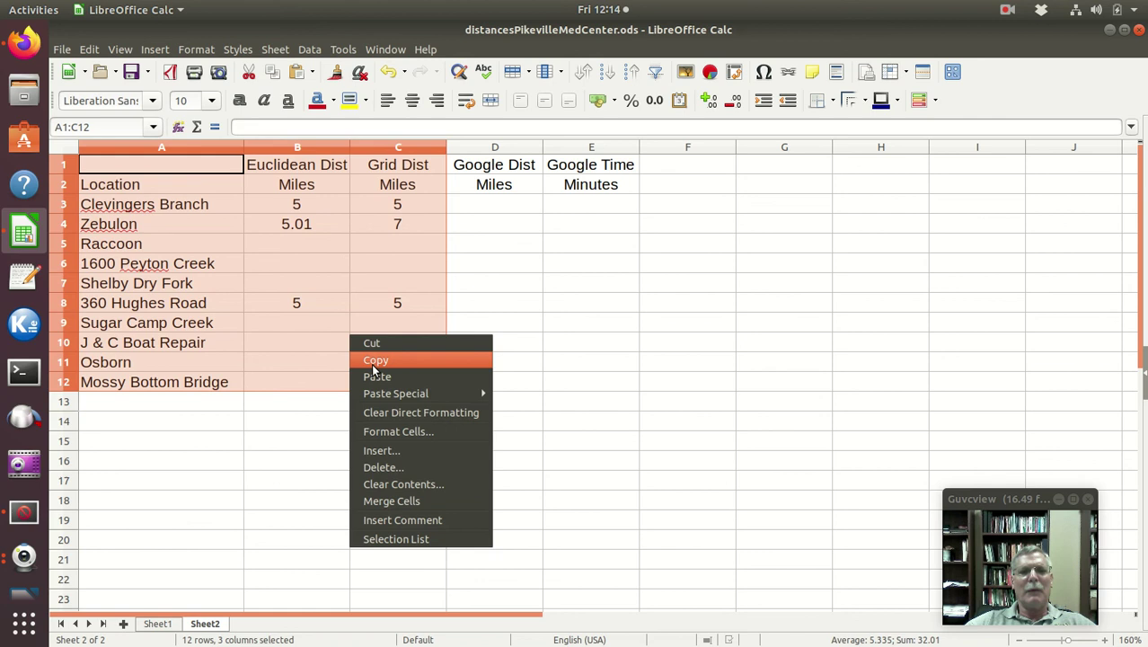
pyautogui.click(371, 363)
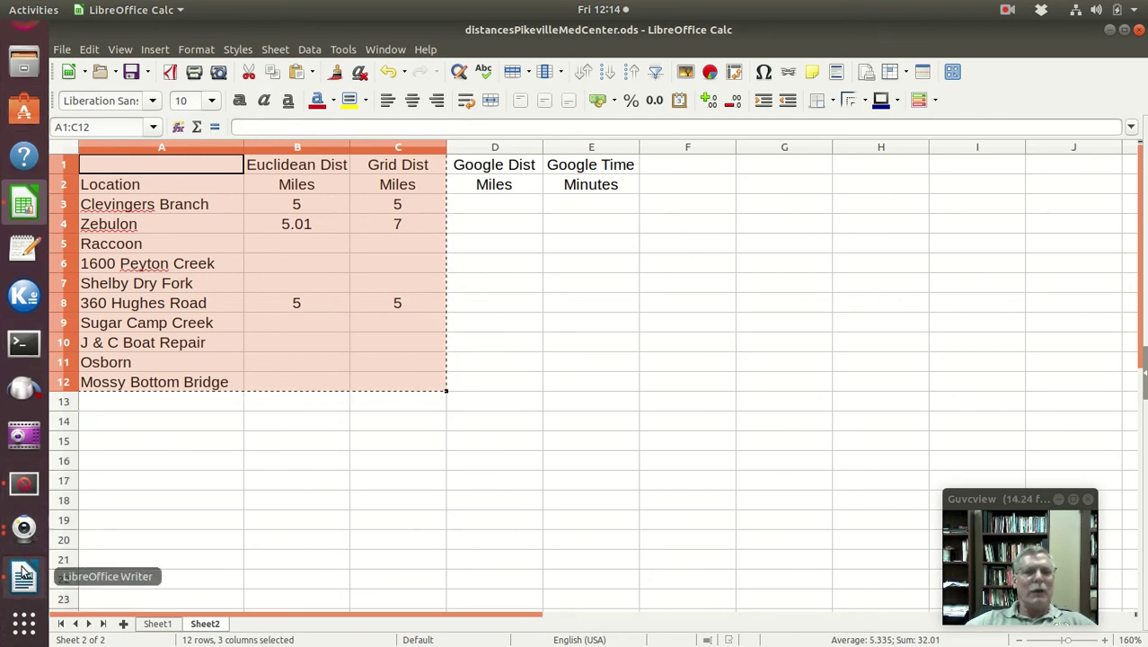
pyautogui.click(23, 575)
# Type the heading 'Table 6: Euclidean and Grid Distances' on page 3 and paste the Calc table below.
pyautogui.scroll(-1, 302, 543)
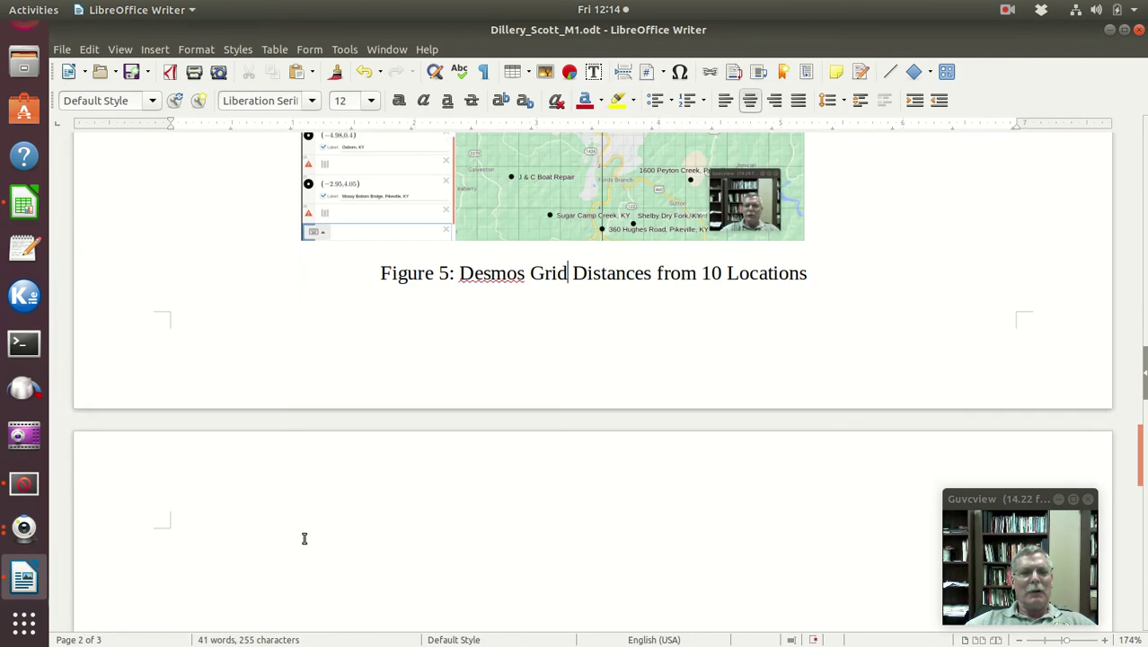
pyautogui.click(263, 551)
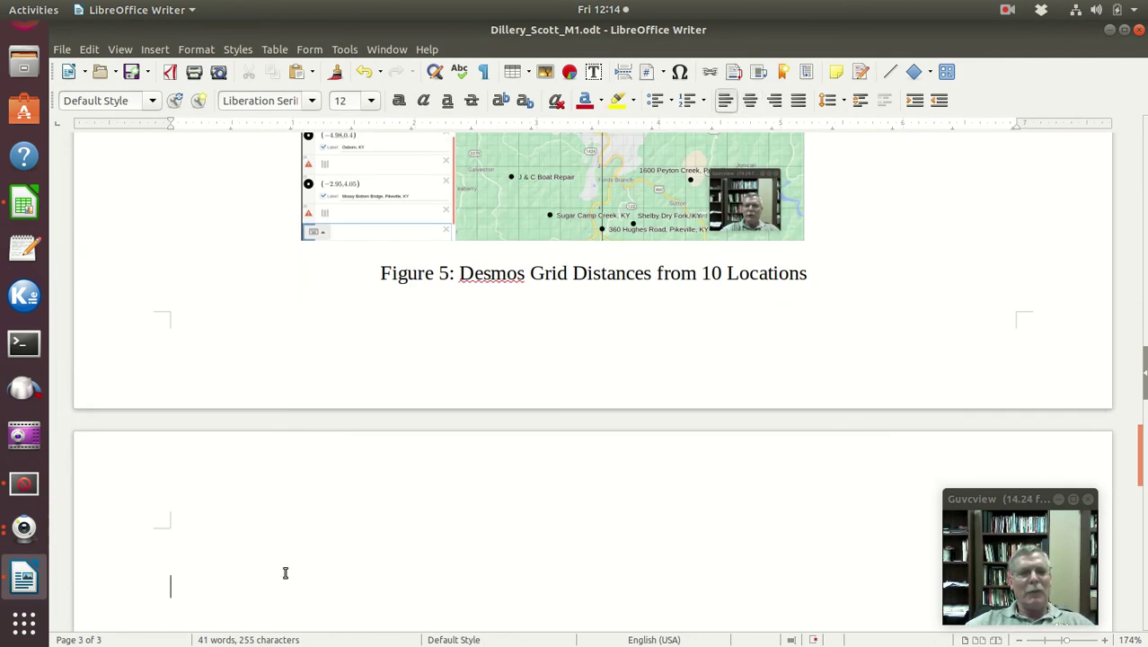
pyautogui.write('T')
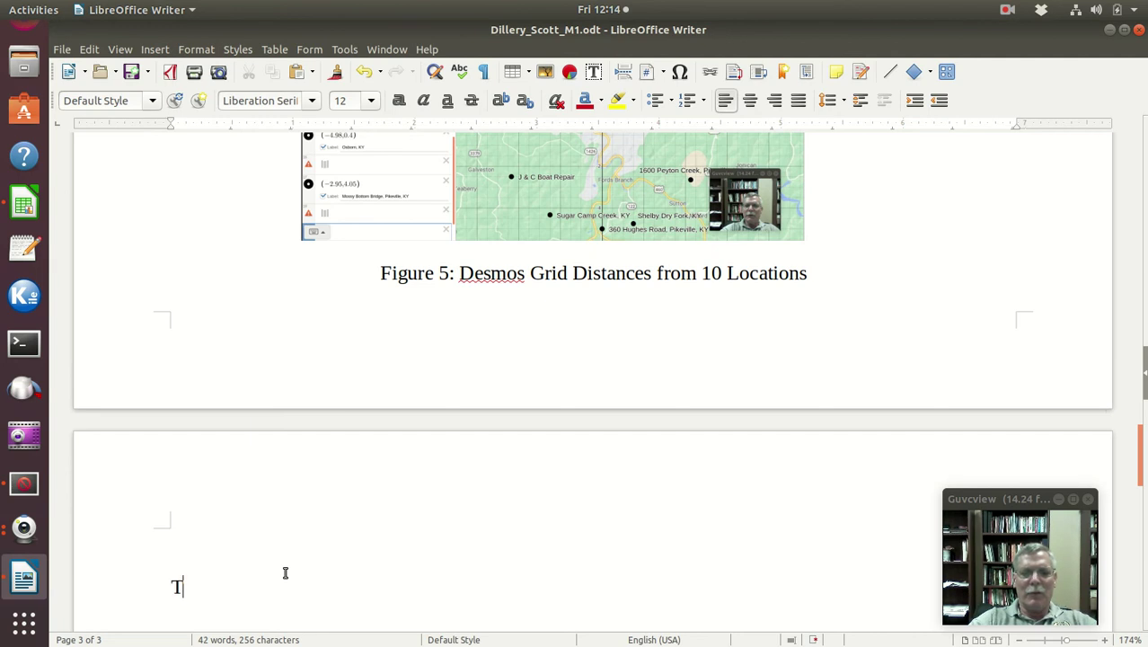
pyautogui.write('able 6')
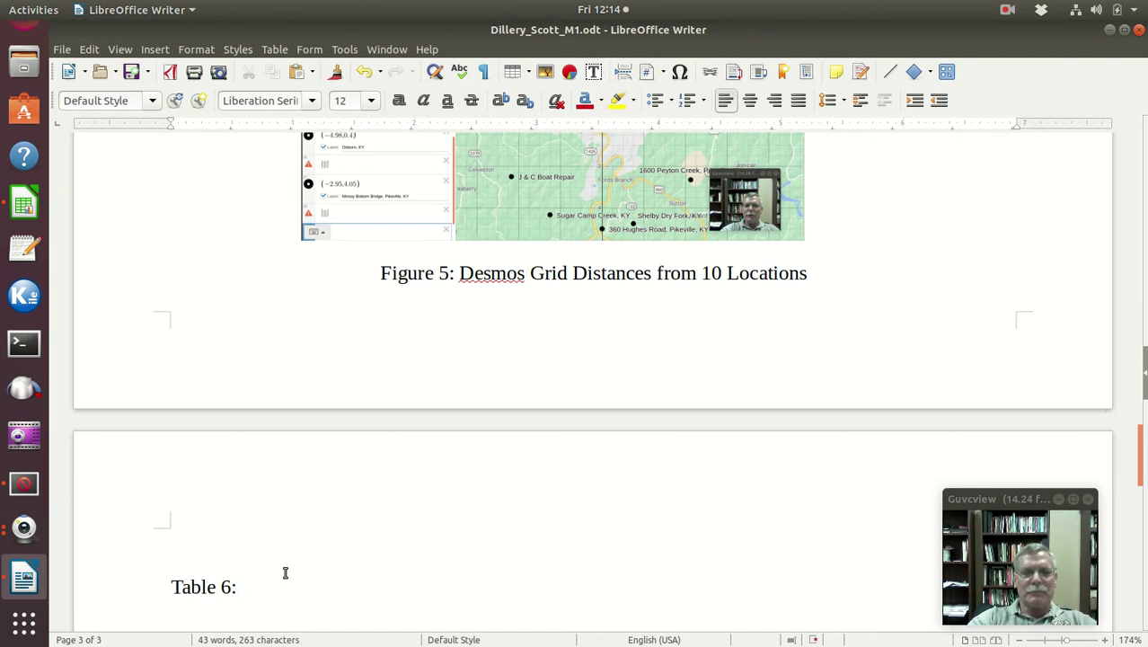
pyautogui.write(': Eucl')
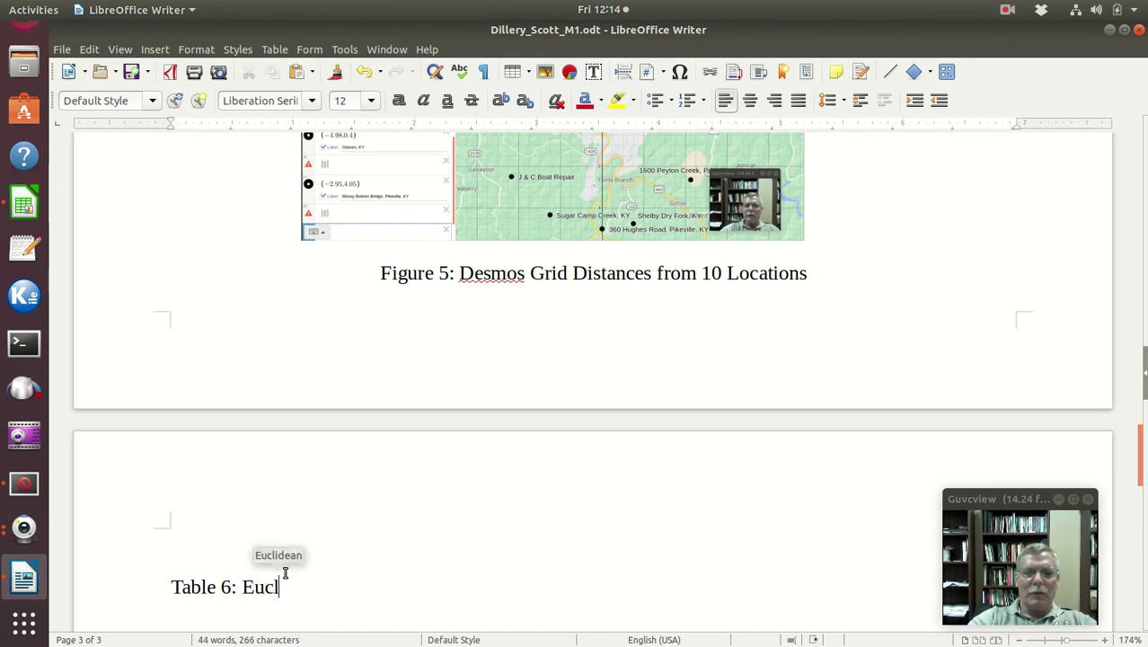
pyautogui.write('idean an')
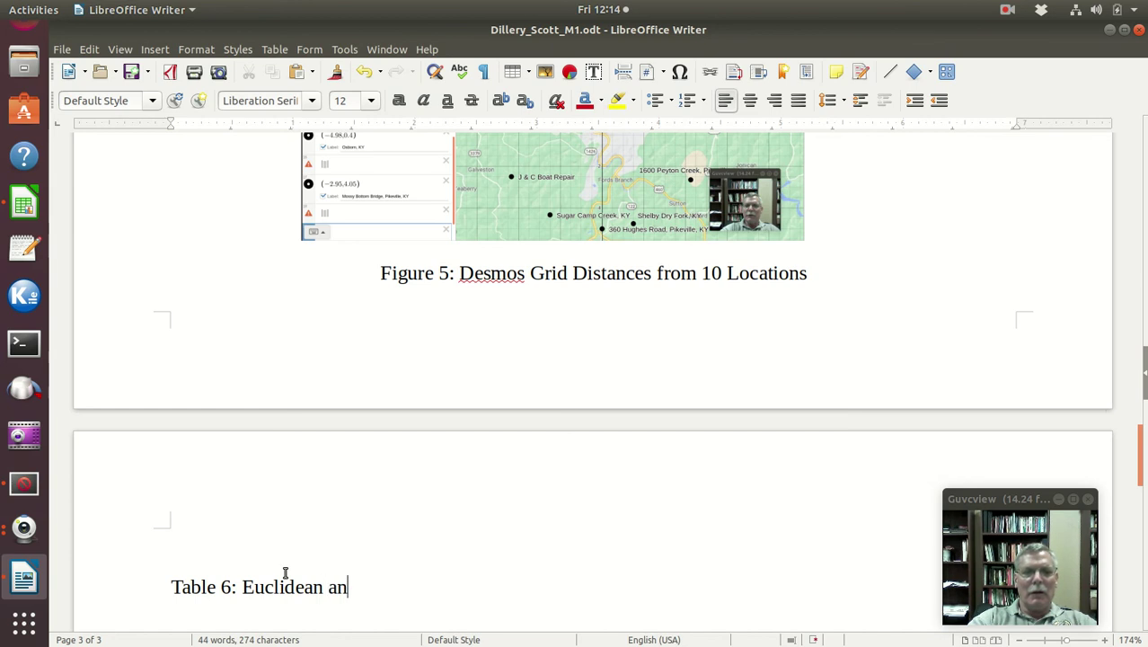
pyautogui.write('d G')
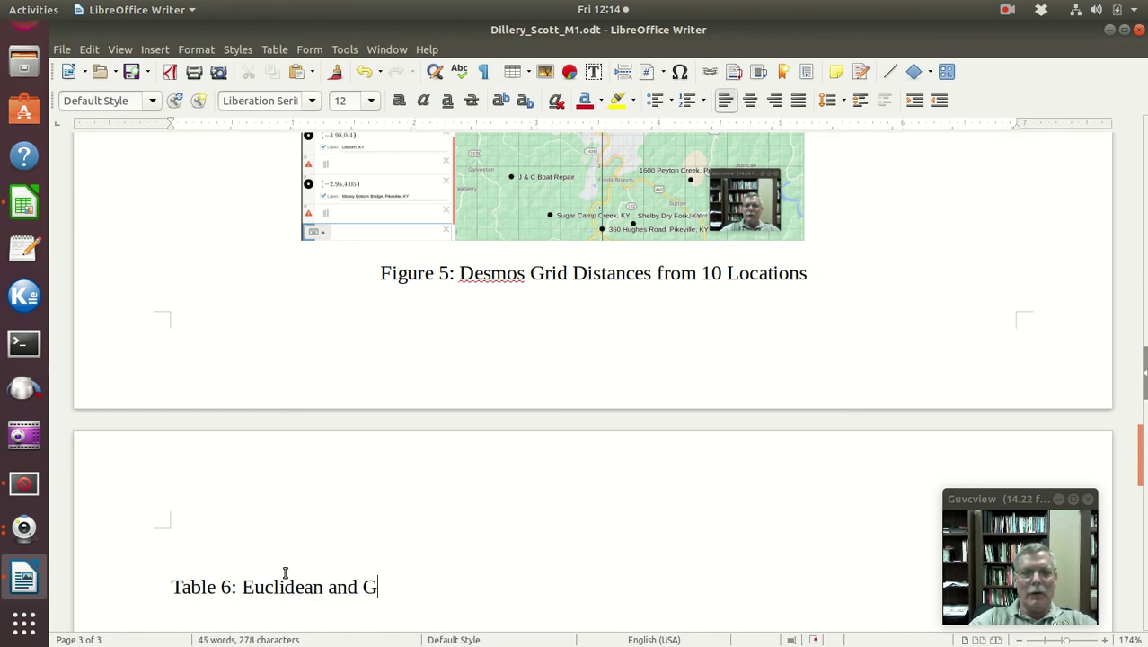
pyautogui.write('rid Distance')
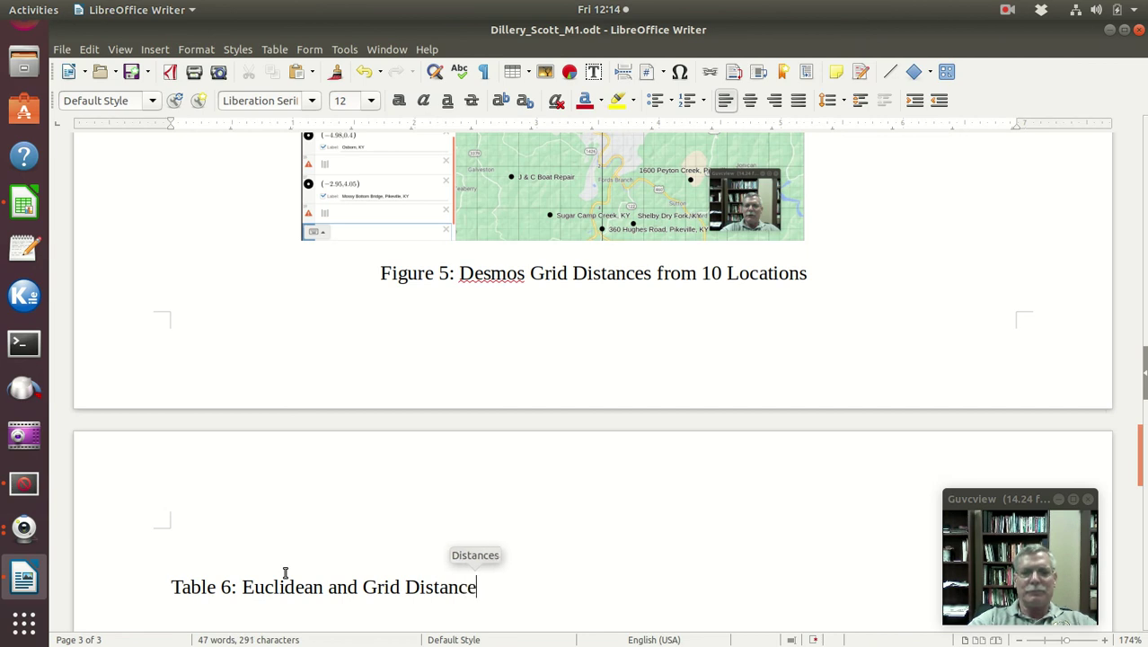
pyautogui.write('ss')
pyautogui.press('BackSpace')
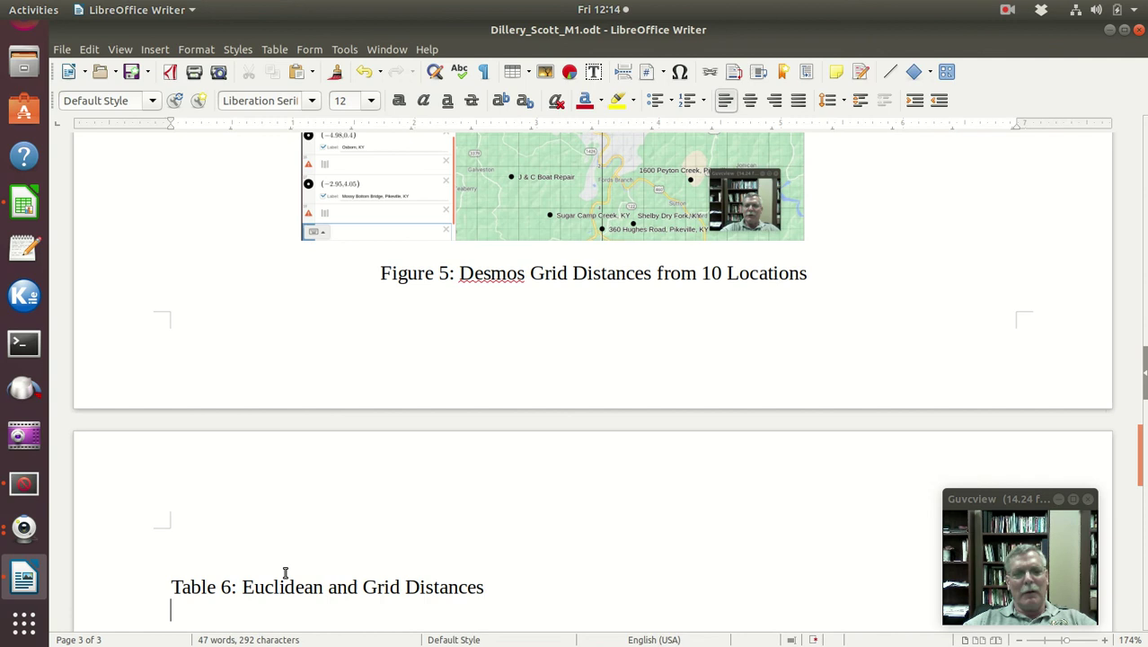
pyautogui.hotkey('ctrl', 'v')
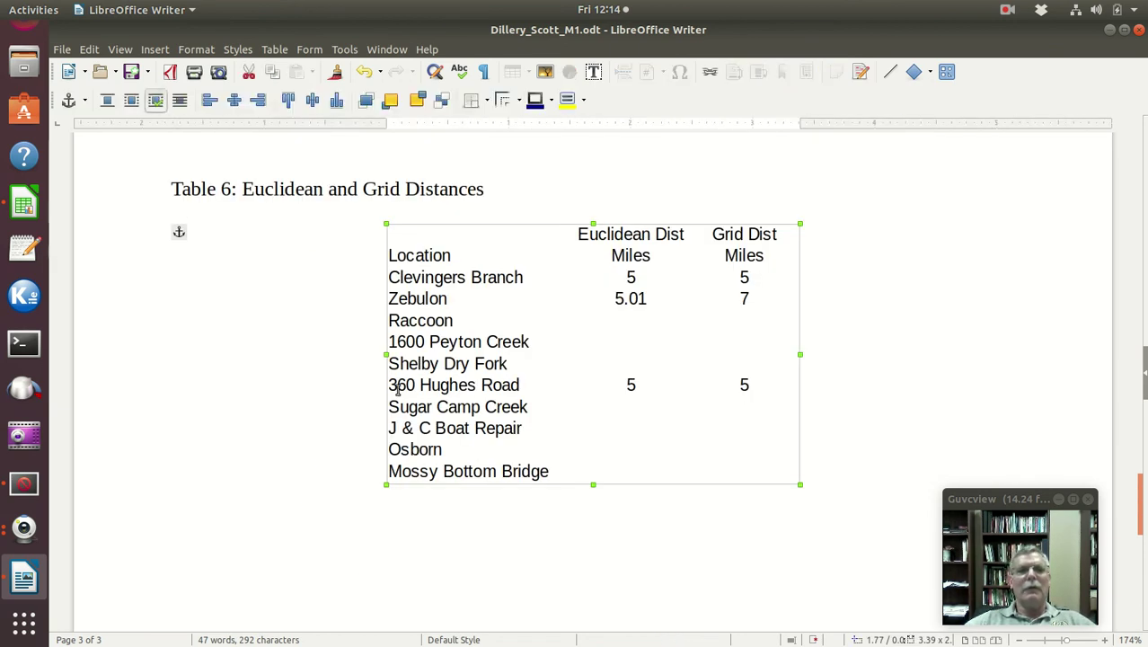
# Add blank lines below the pasted table and centre the 'Table 6: Euclidean and Grid Distances' heading.
pyautogui.click(298, 377)
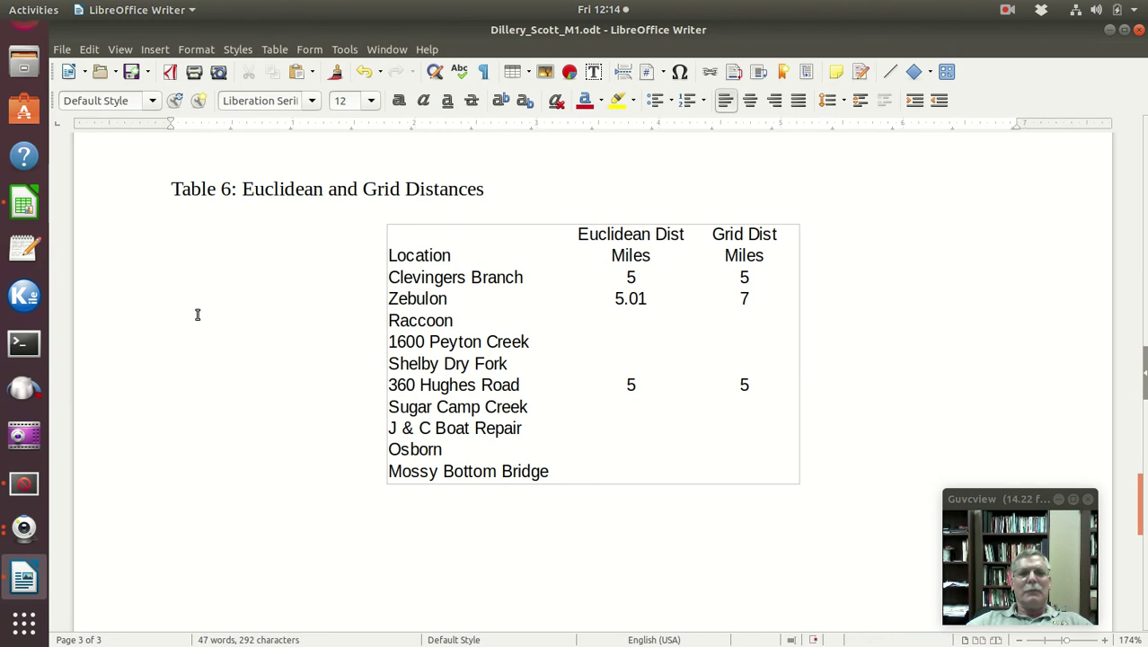
pyautogui.press('Return')
pyautogui.press('Return')
pyautogui.press('Return')
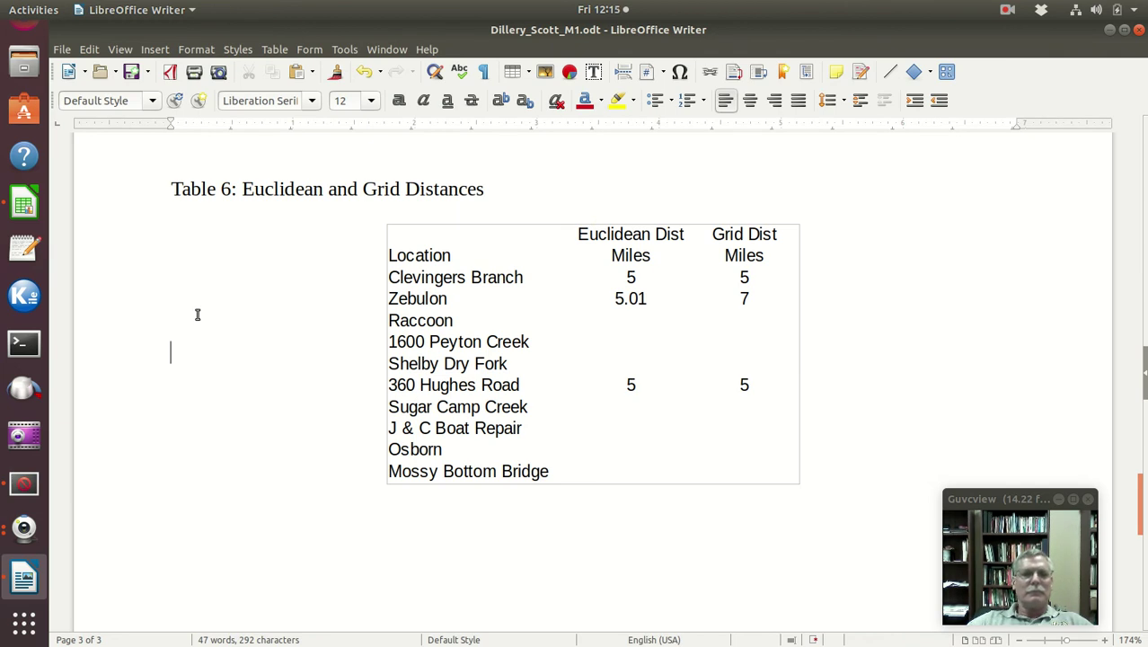
pyautogui.press('Return')
pyautogui.press('Return')
pyautogui.press('Return')
pyautogui.press('Return')
pyautogui.press('Return')
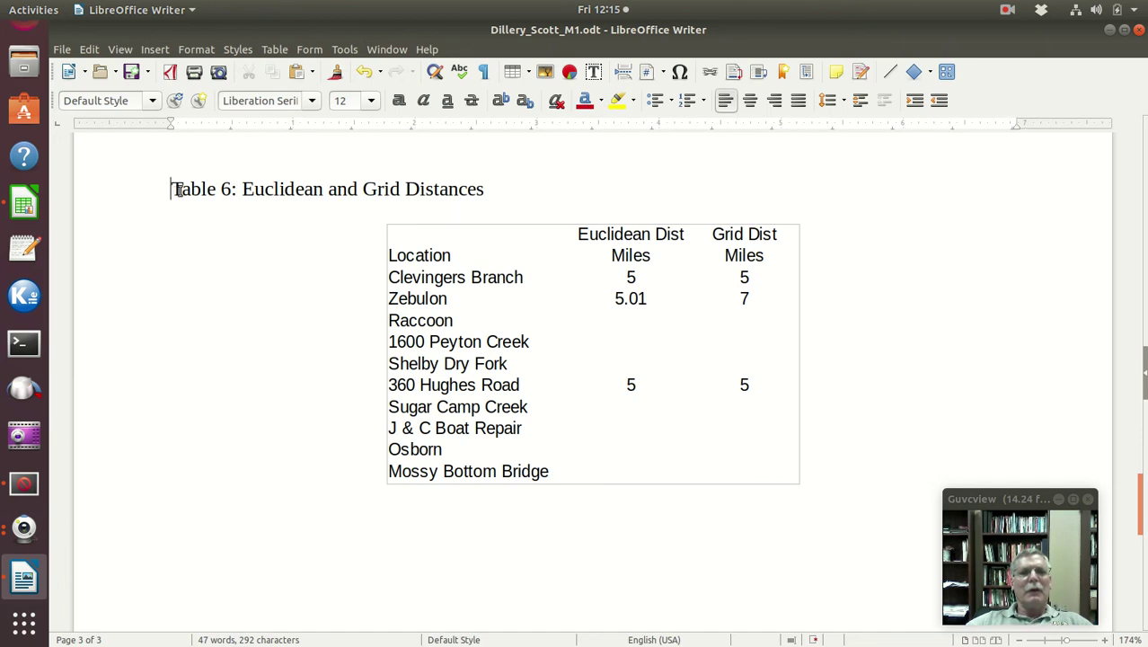
pyautogui.moveTo(172, 188); pyautogui.dragTo(485, 189)
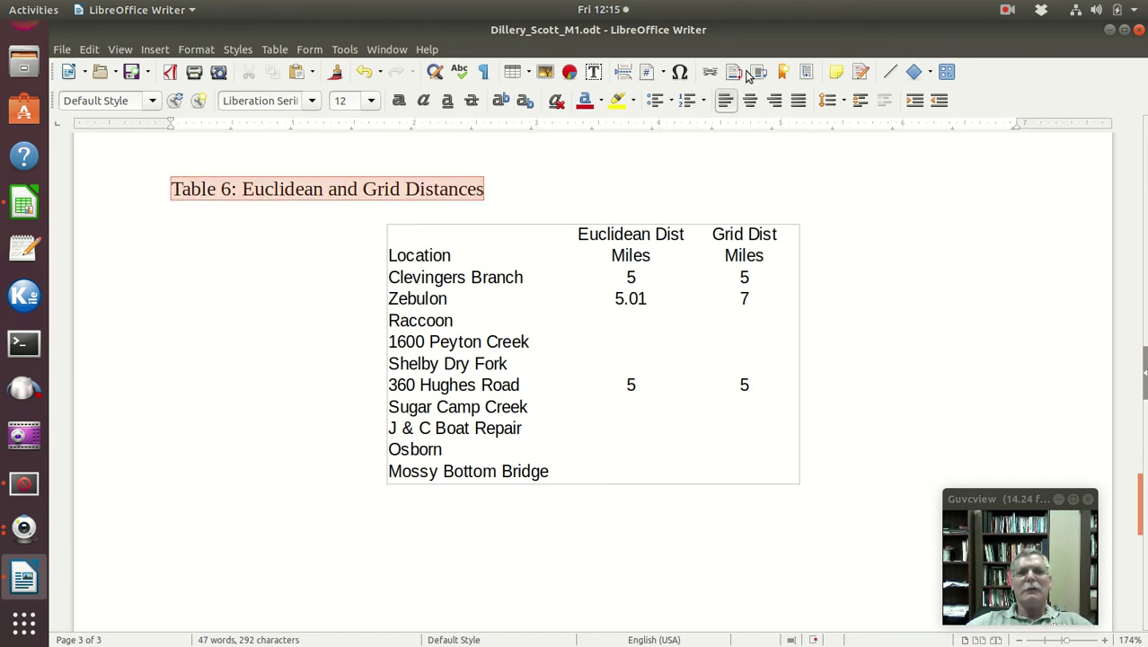
pyautogui.click(750, 100)
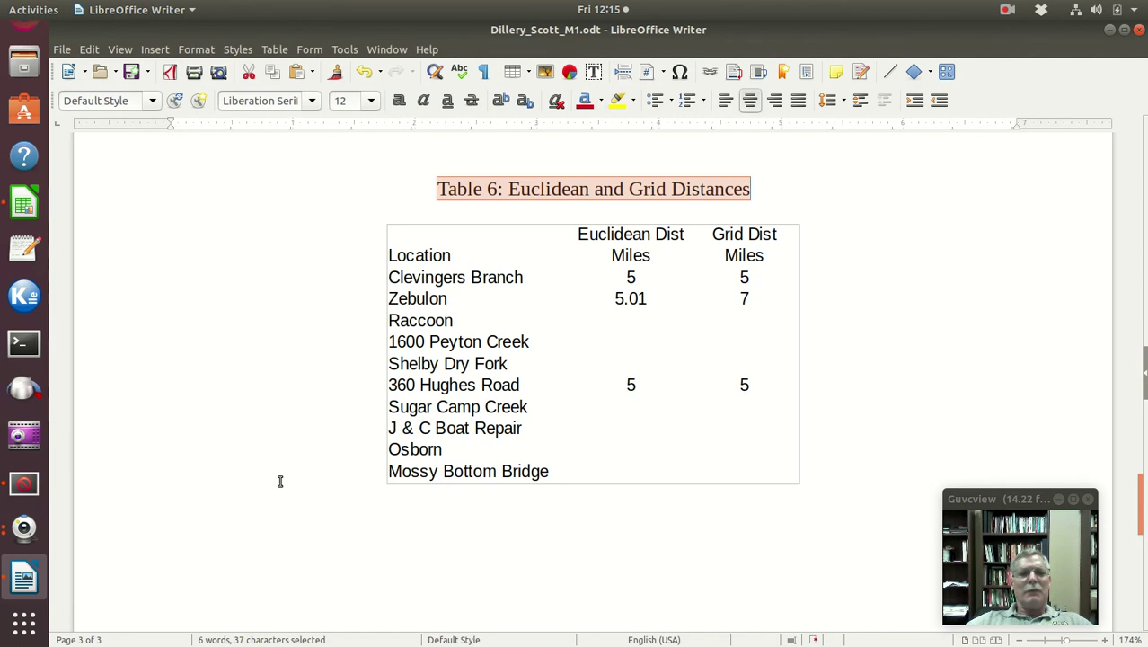
pyautogui.click(256, 591)
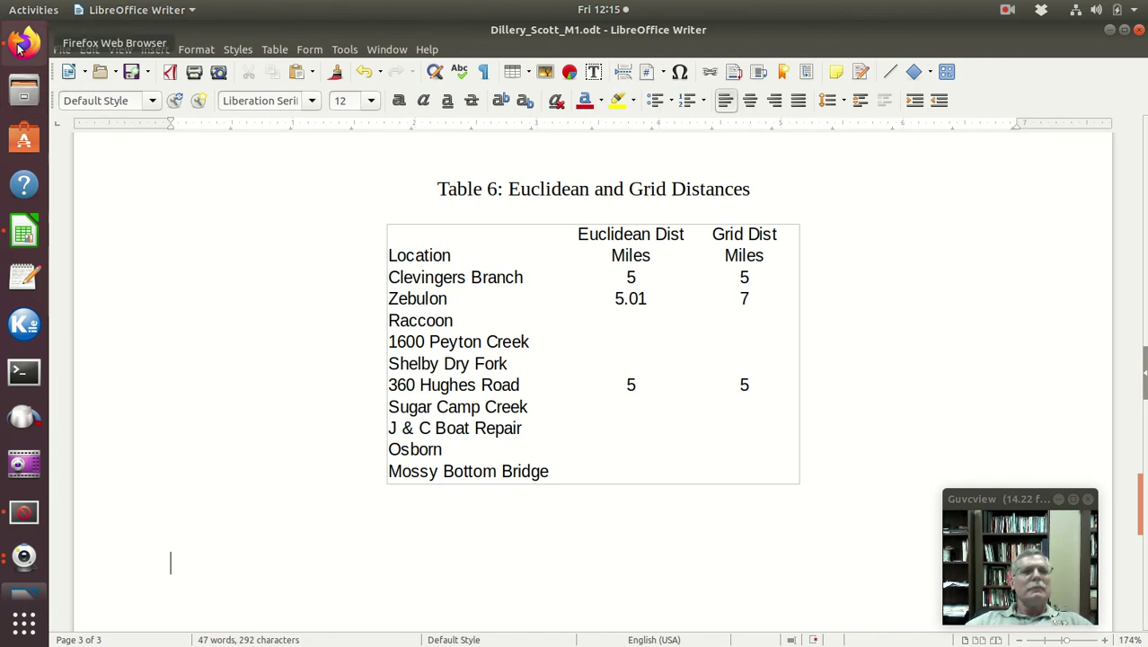
# Scroll the Proj1.pdf page to review Tasks 1.31–1.34 and Table 1.21.
pyautogui.scroll(-3, 454, 449)
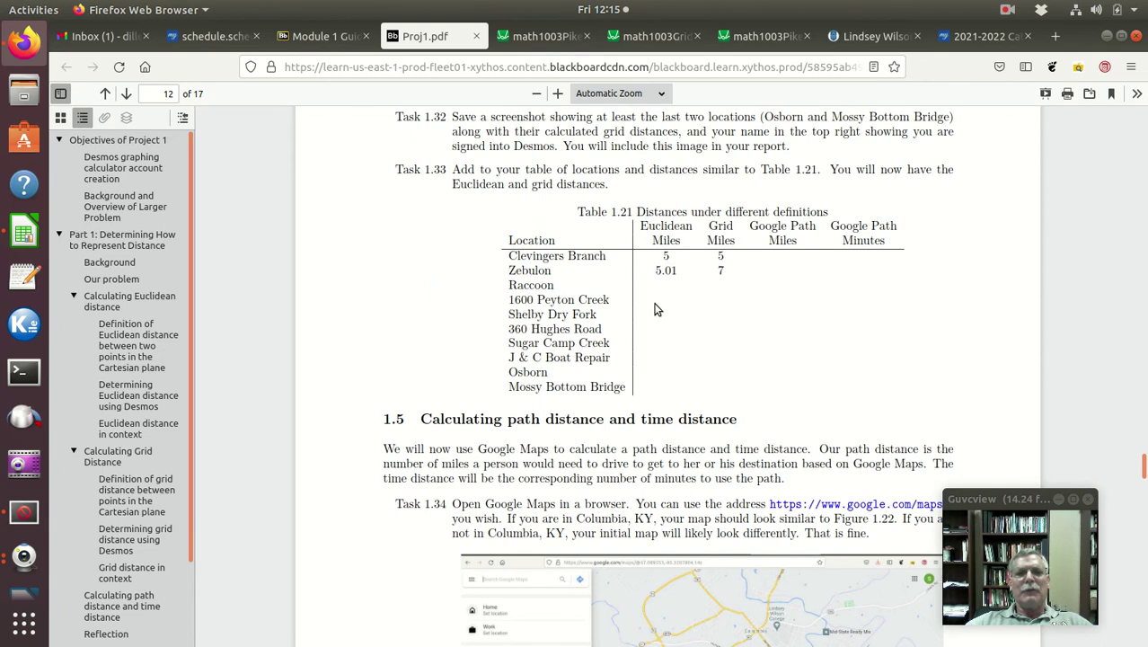
pyautogui.scroll(2, 619, 325)
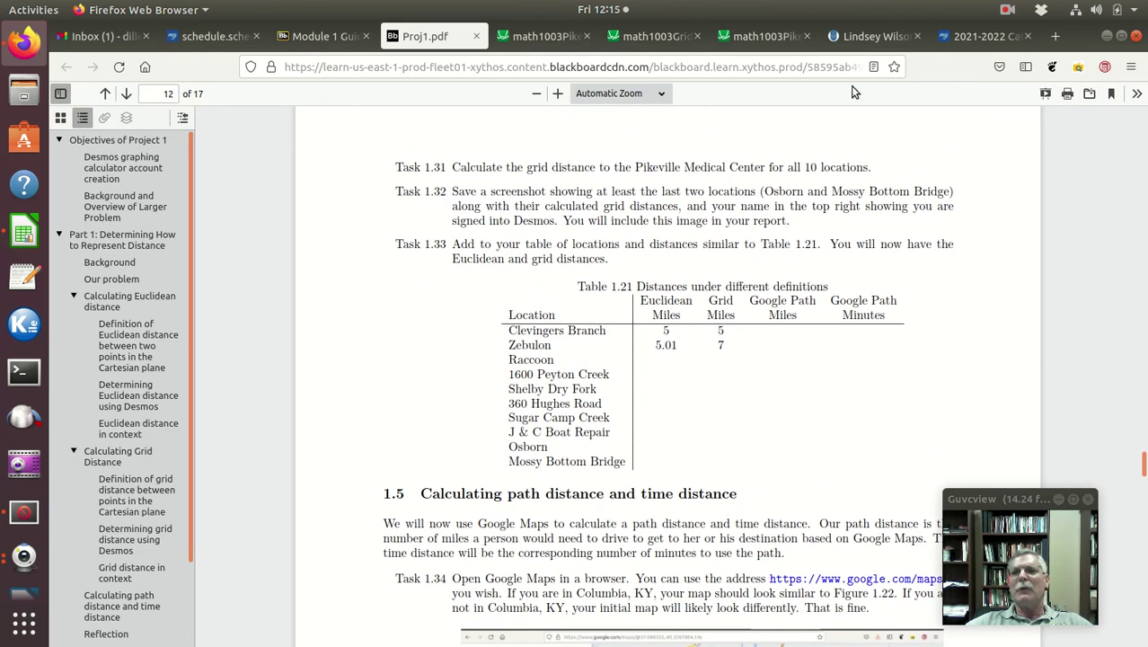